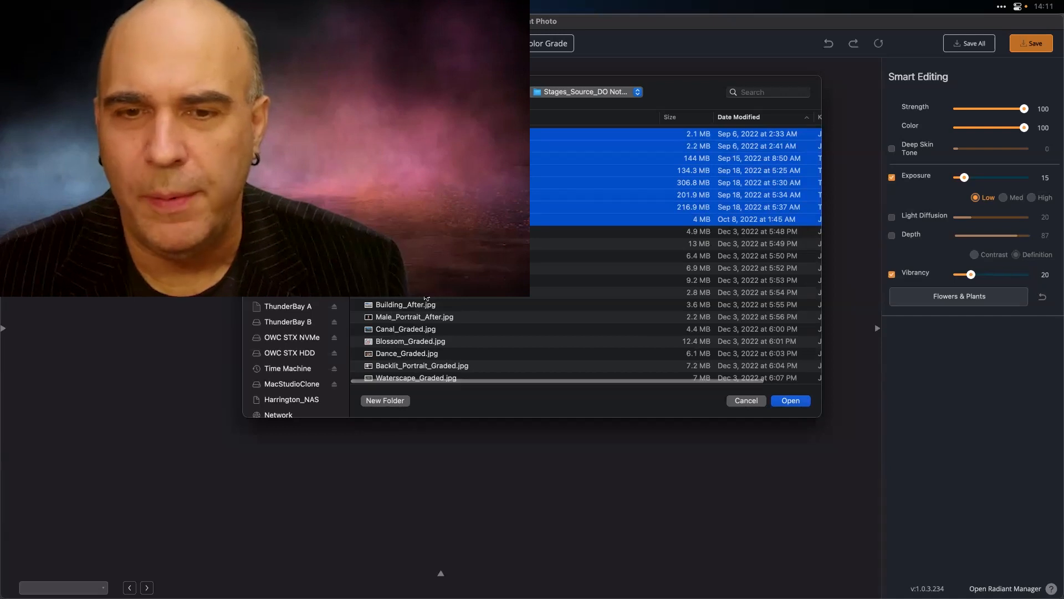
# Open the selected source photos and show their thumbnails in the filmstrip
pyautogui.scroll(-3, 428, 308)
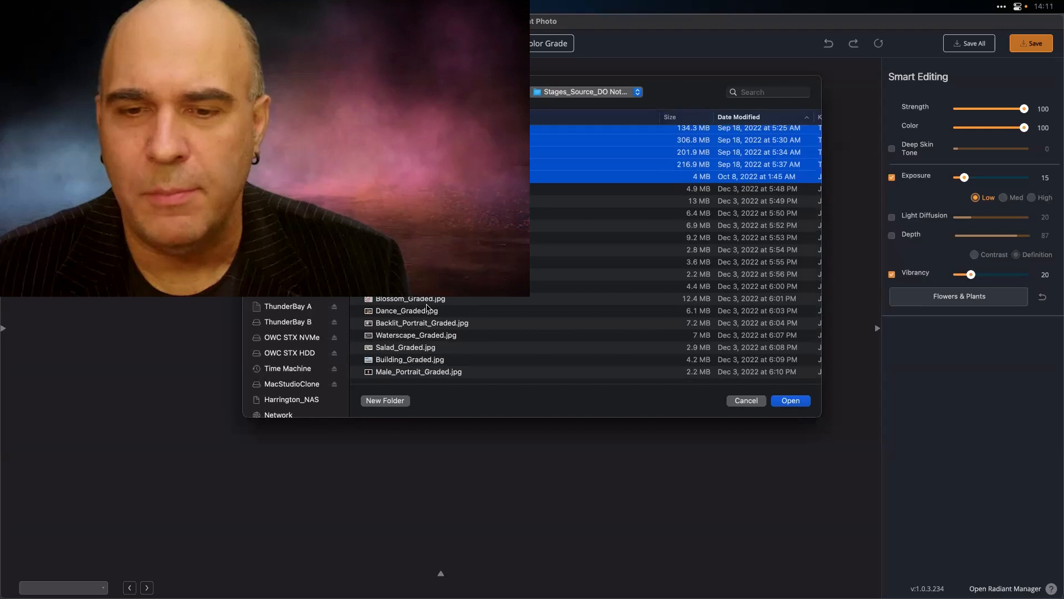
pyautogui.click(793, 401)
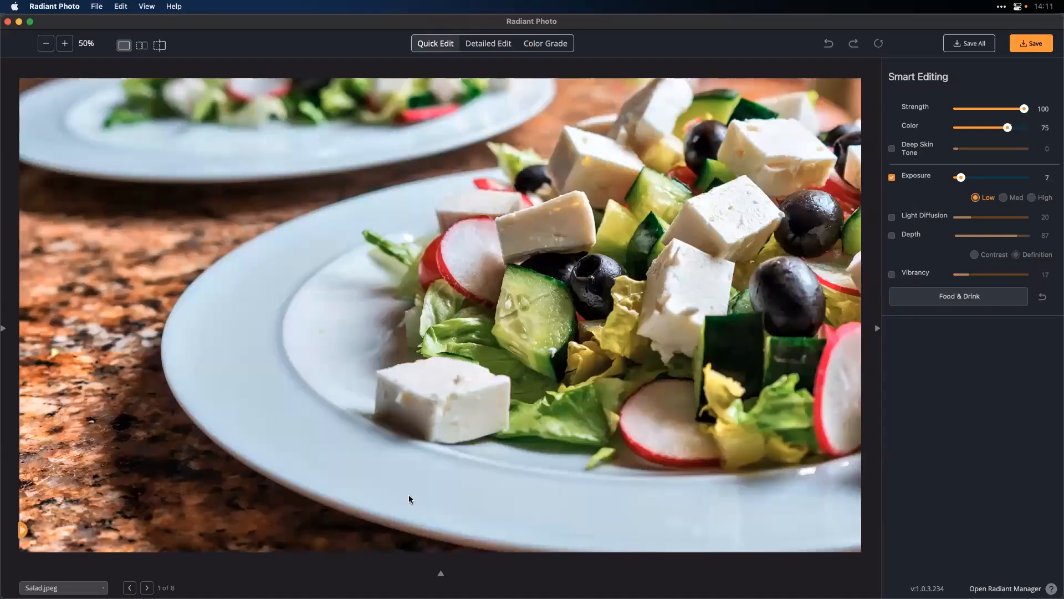
pyautogui.click(441, 574)
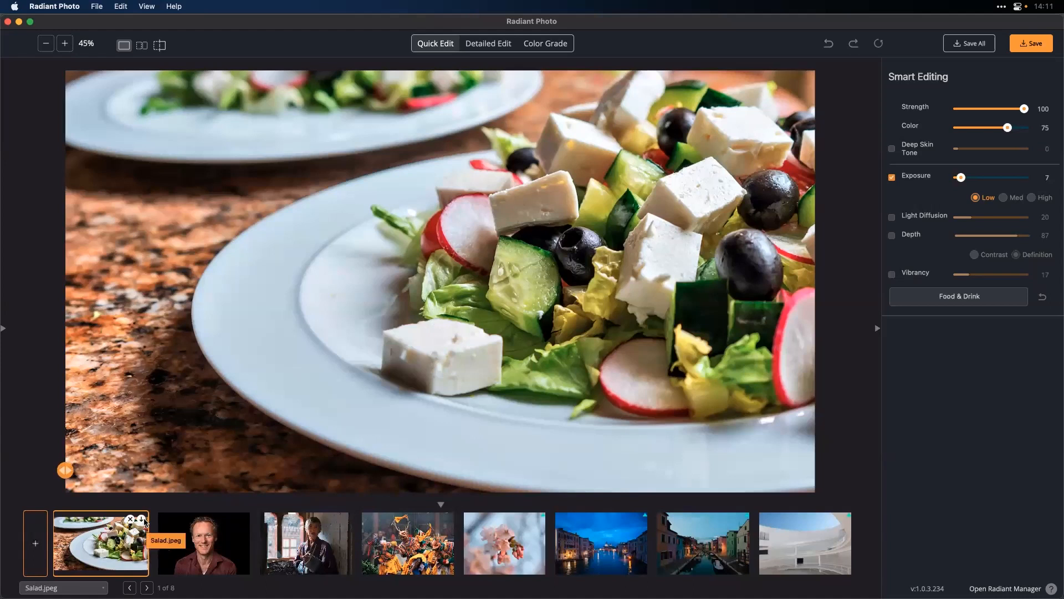
# Compare the automatically corrected salad photo with its original version
pyautogui.click(419, 423)
pyautogui.click(419, 423)
pyautogui.click(419, 423)
pyautogui.click(419, 423)
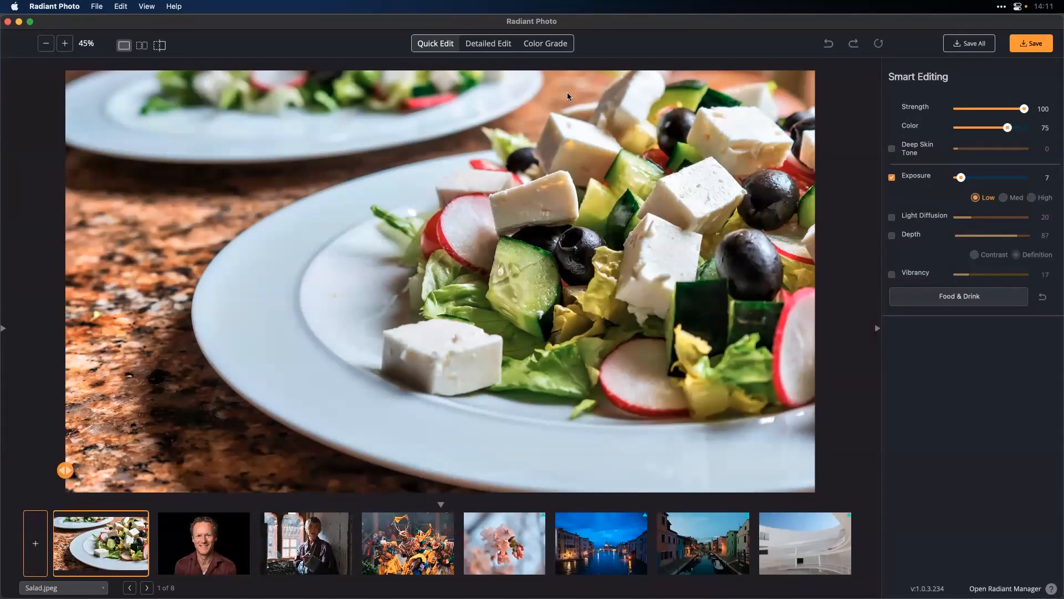
# Color grade the salad photo with the Nicolesy Food 04 look from nicolesy_fabulous_food, after trying looks 07, 06 and 05
pyautogui.click(551, 48)
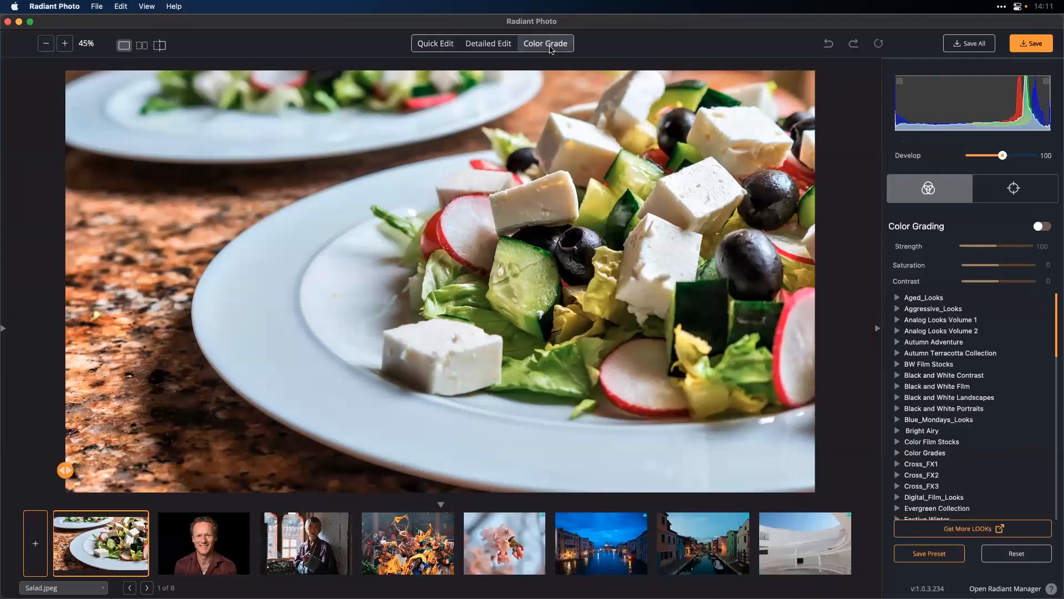
pyautogui.scroll(-15, 980, 349)
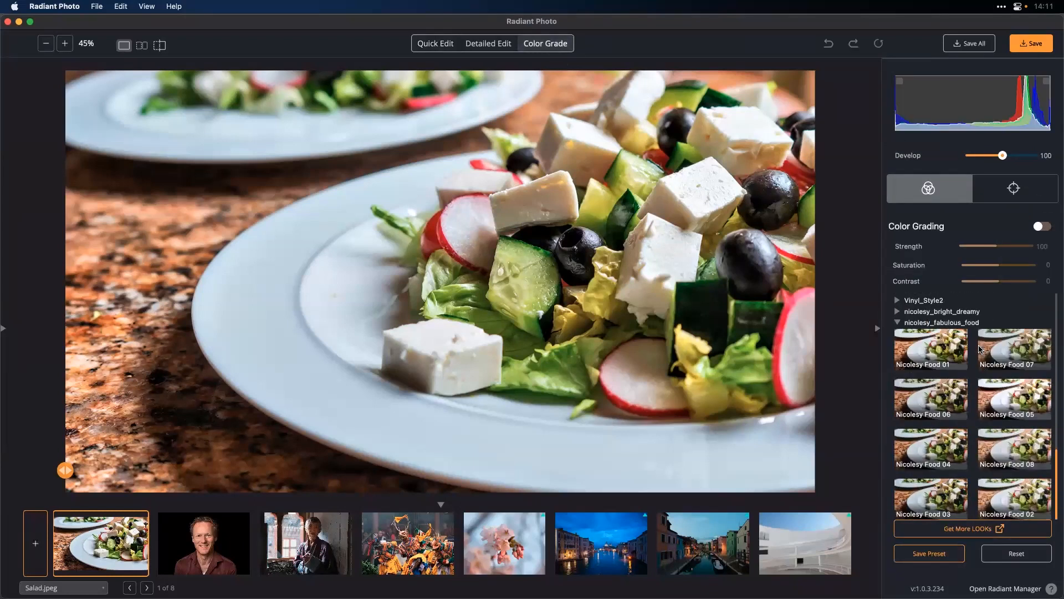
pyautogui.click(948, 349)
pyautogui.click(1002, 360)
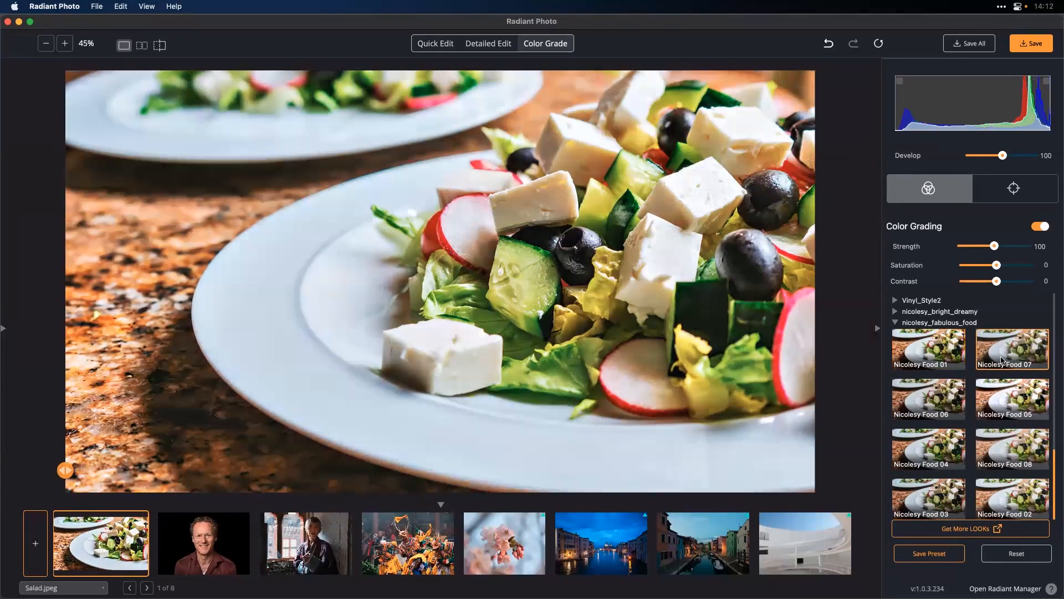
pyautogui.click(954, 394)
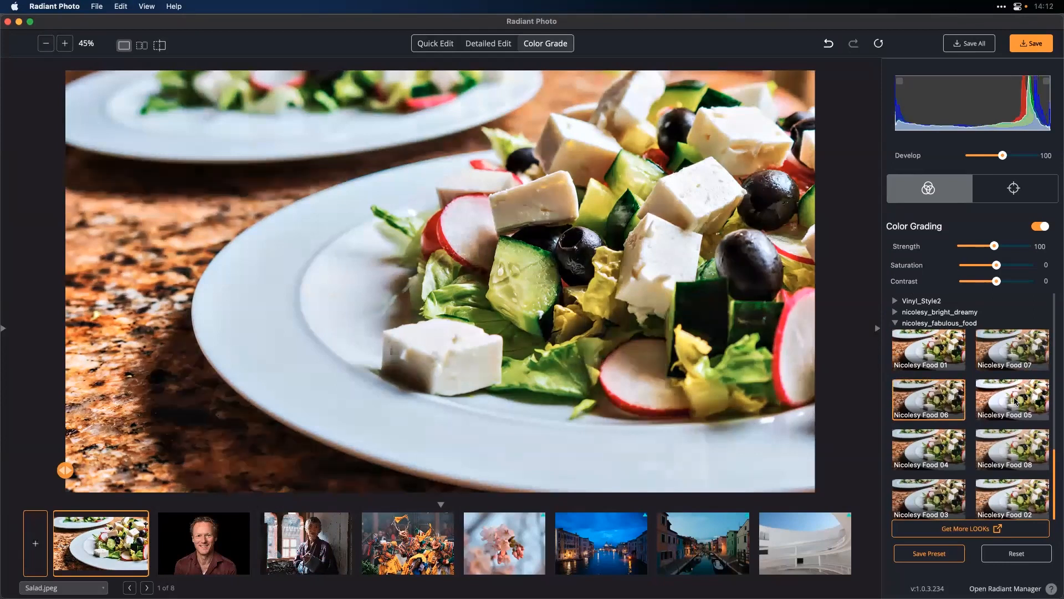
pyautogui.click(662, 353)
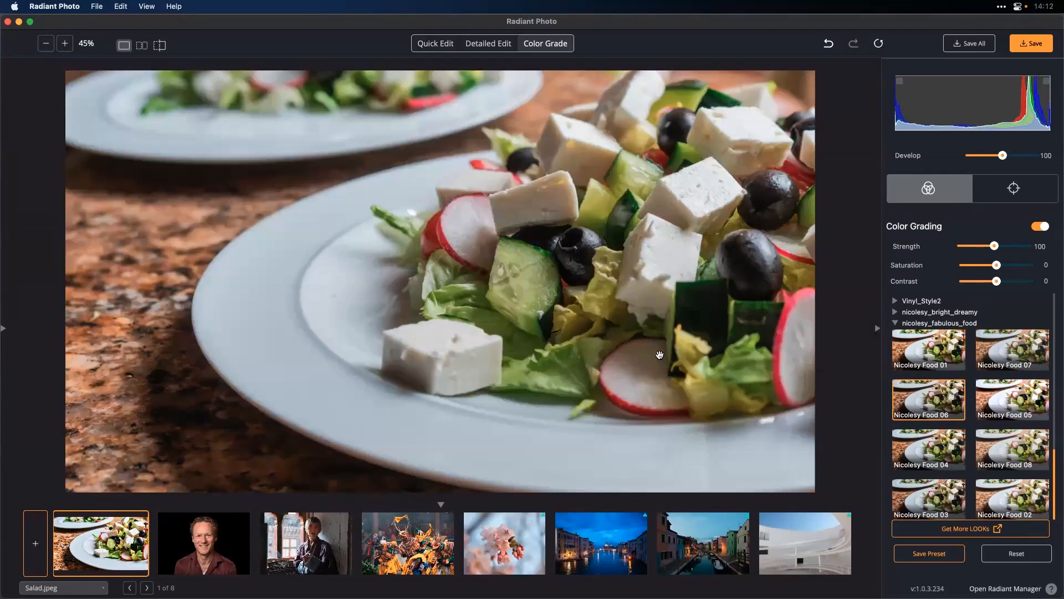
pyautogui.click(1017, 410)
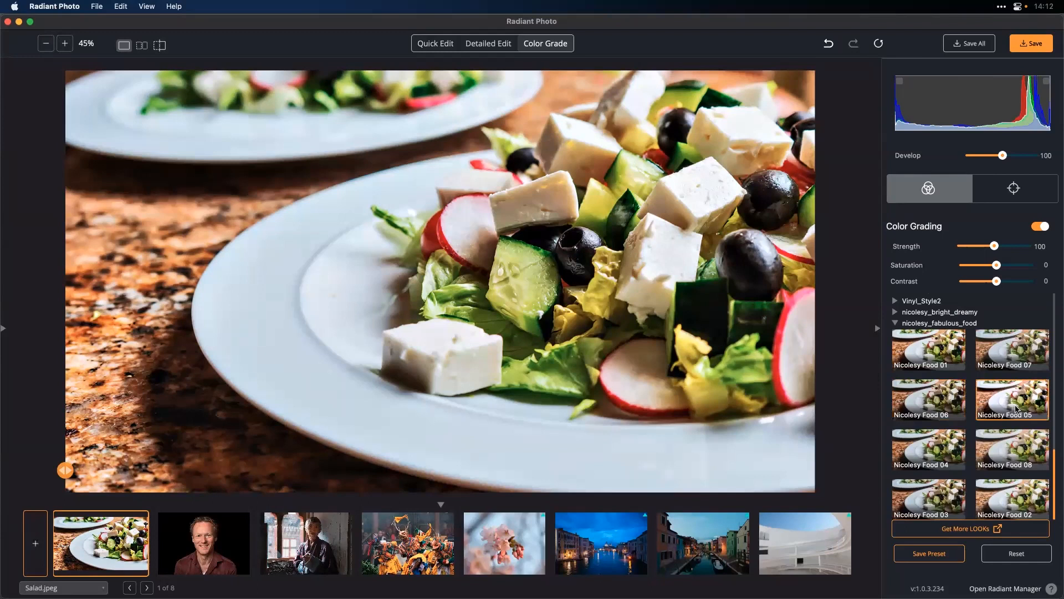
pyautogui.click(954, 450)
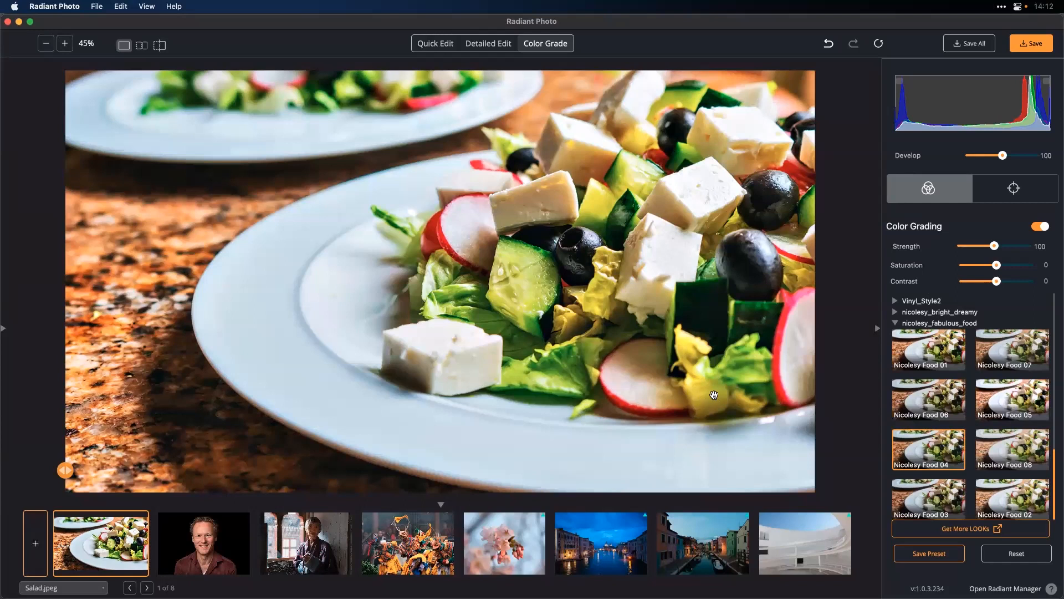
# Set the color grading strength to 115 and saturation and contrast to -22, and compare the salad photo with its original
pyautogui.scroll(1, 912, 345)
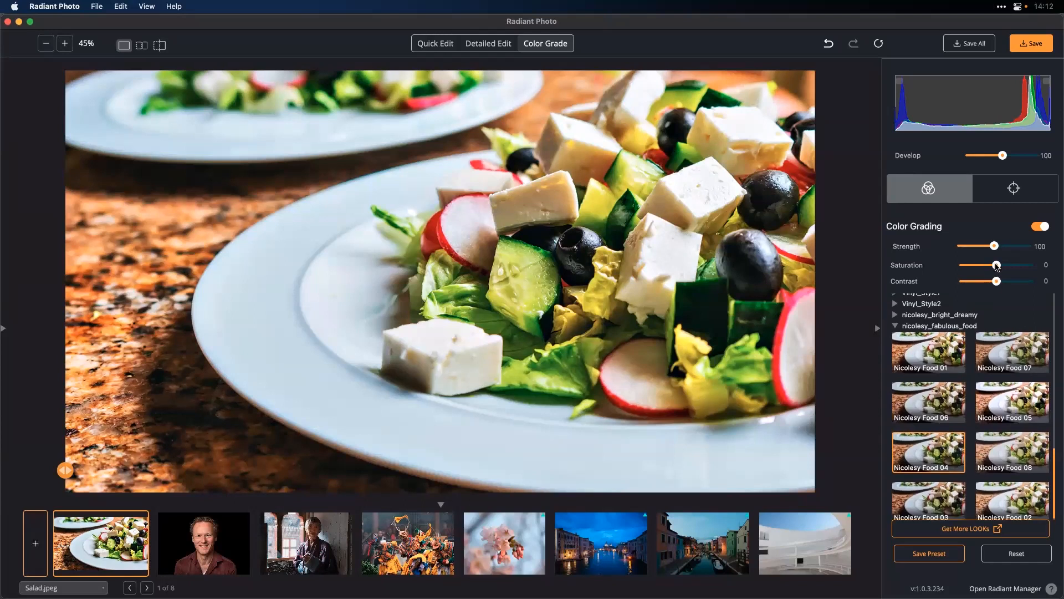
pyautogui.moveTo(993, 267)
pyautogui.mouseDown()
pyautogui.moveTo(993, 282)
pyautogui.moveTo(999, 248)
pyautogui.mouseUp()
pyautogui.click(733, 292)
pyautogui.click(733, 292)
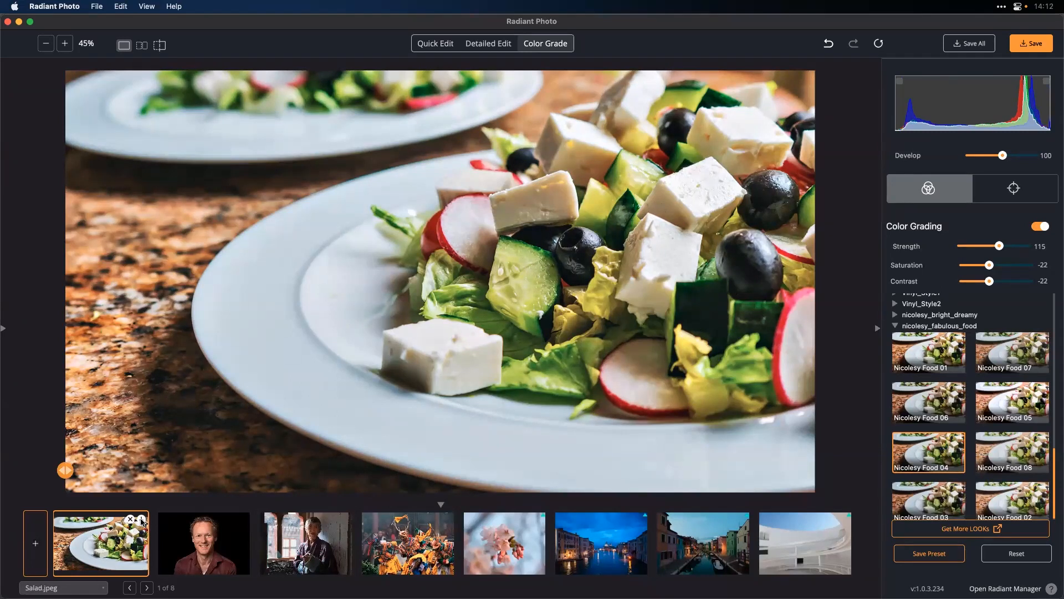
pyautogui.click(142, 521)
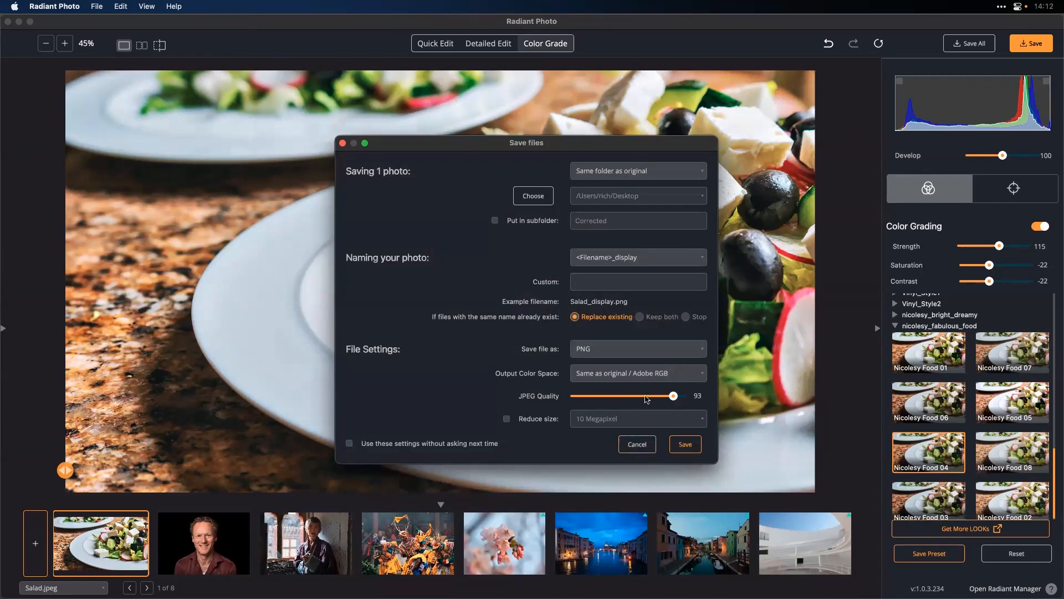
pyautogui.moveTo(670, 394); pyautogui.dragTo(692, 397)
pyautogui.click(618, 348)
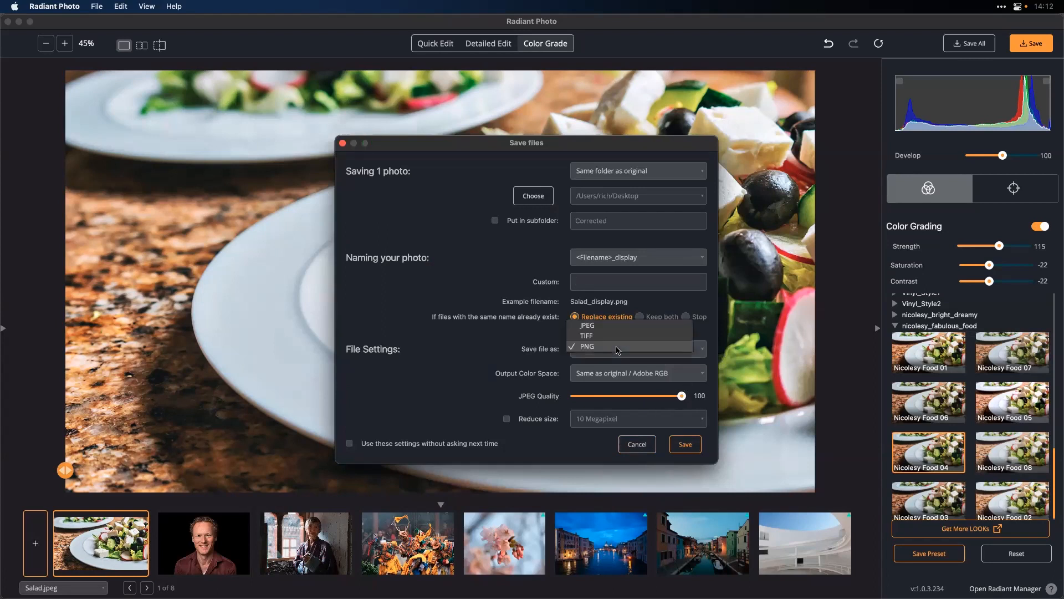
pyautogui.click(604, 326)
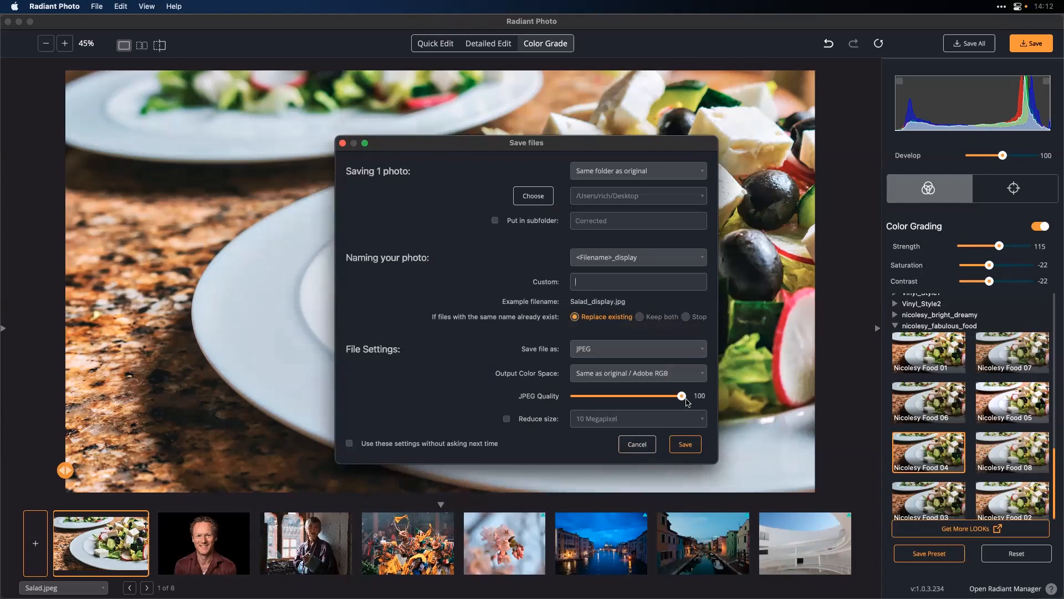
pyautogui.click(637, 444)
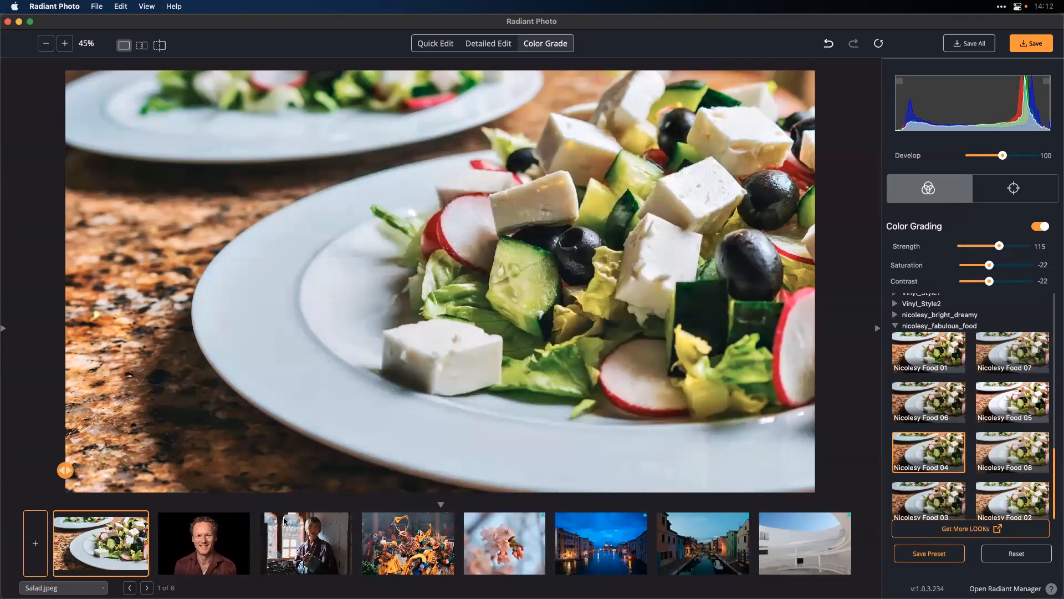
# Show Male_Portrait.jpeg in Quick Edit and reveal the smart presets with the regular presets section collapsed
pyautogui.click(230, 540)
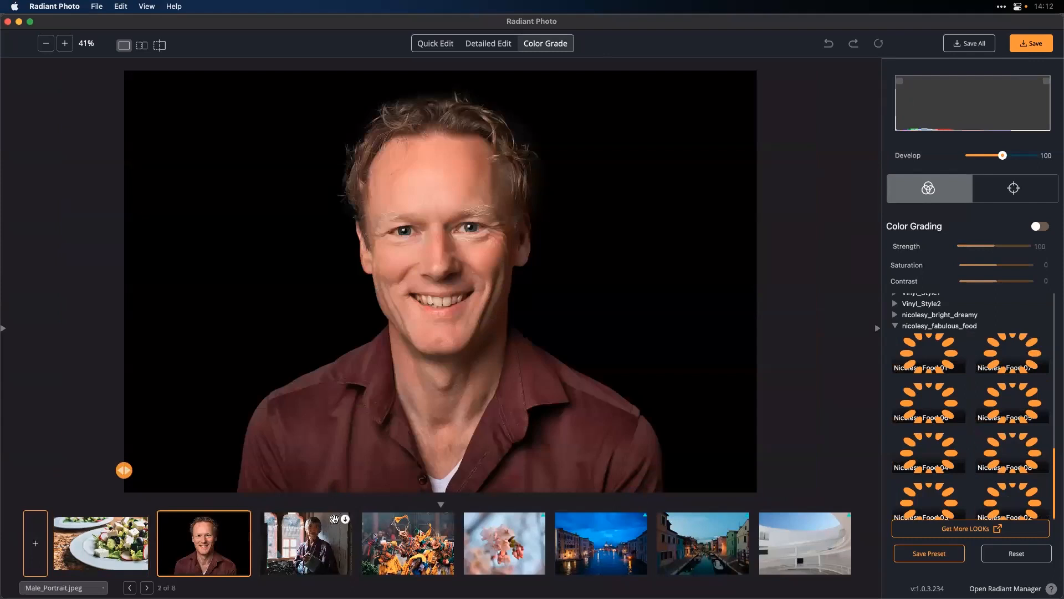
pyautogui.click(431, 44)
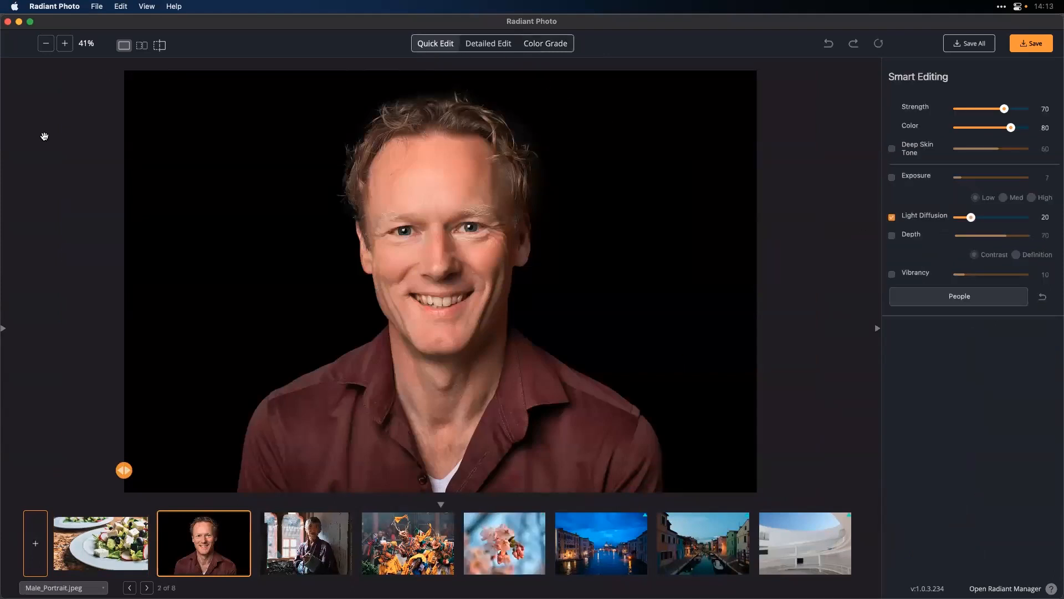
pyautogui.click(3, 330)
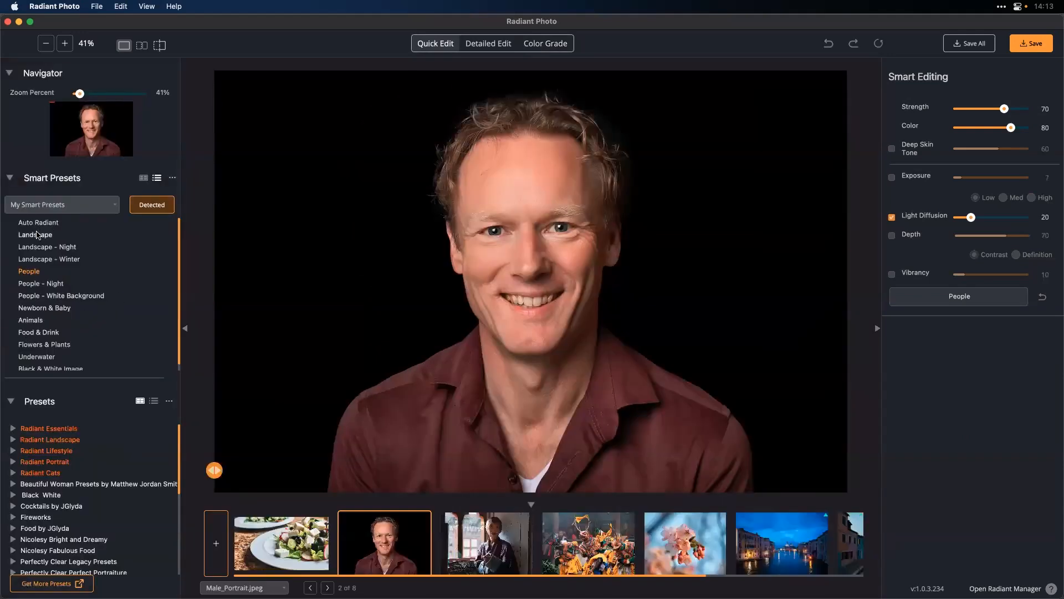
pyautogui.click(11, 404)
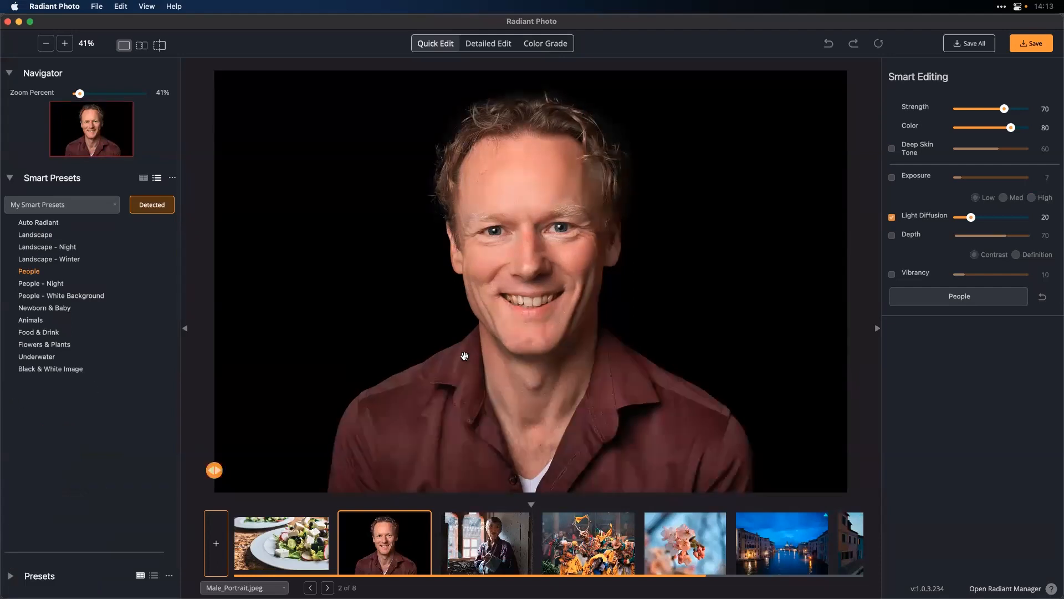
# Compare the portrait with its original and view the available smart preset sets
pyautogui.click(463, 356)
pyautogui.click(87, 210)
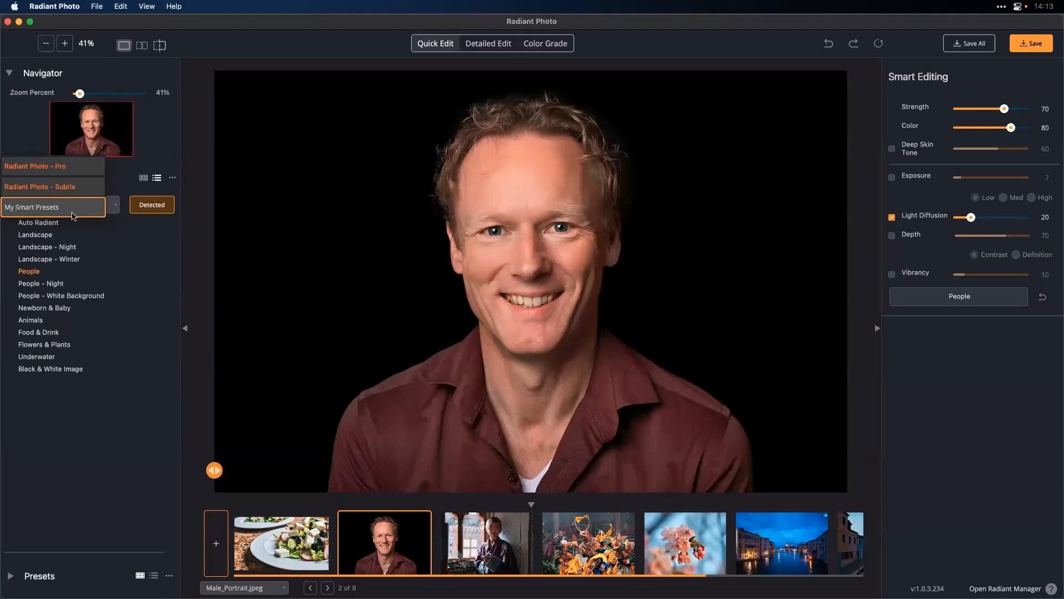
pyautogui.click(101, 443)
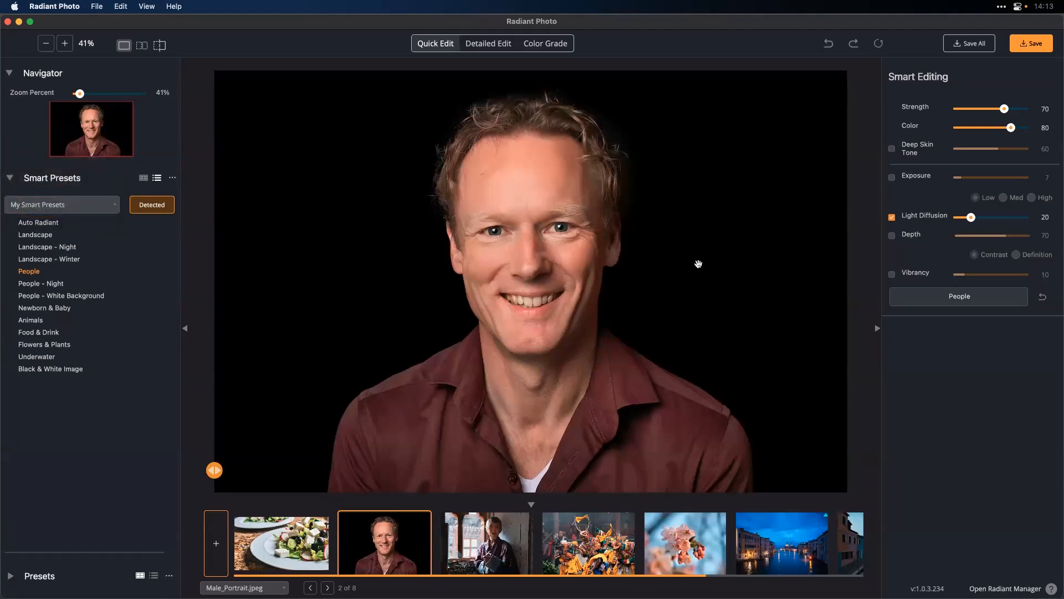
# In Detailed Edit's portrait retouching settings, set the Dark Circles correction for the eyes to 49
pyautogui.click(491, 44)
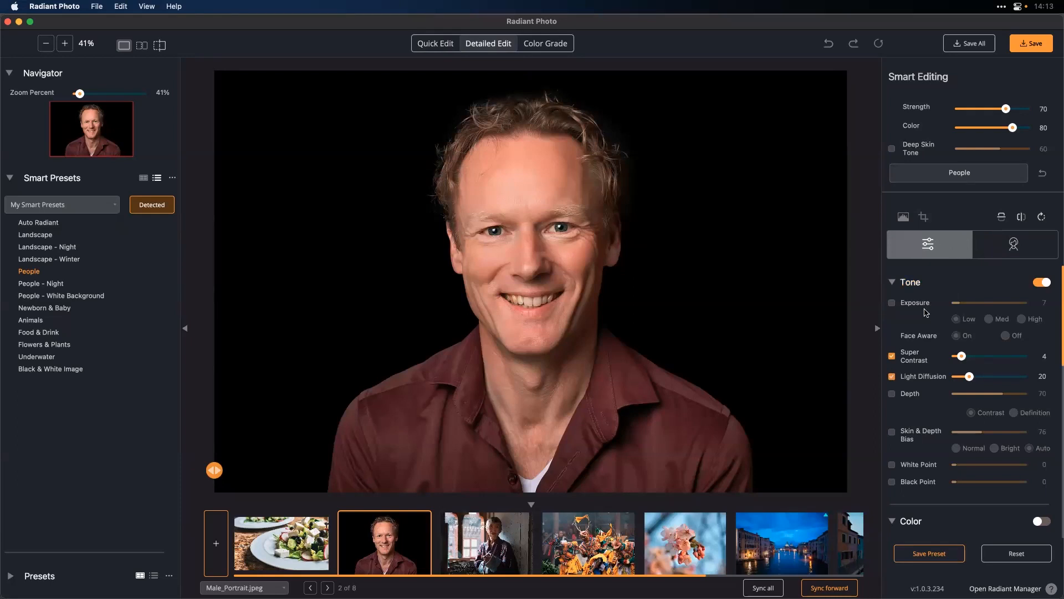
pyautogui.press('p')
pyautogui.press('p')
pyautogui.press('p')
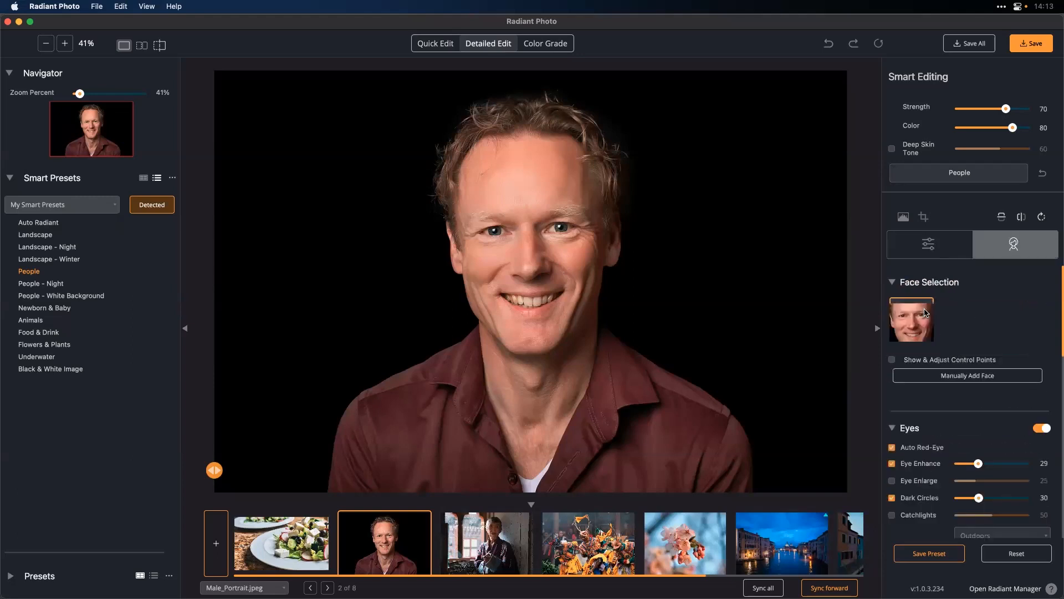
pyautogui.scroll(-3, 952, 342)
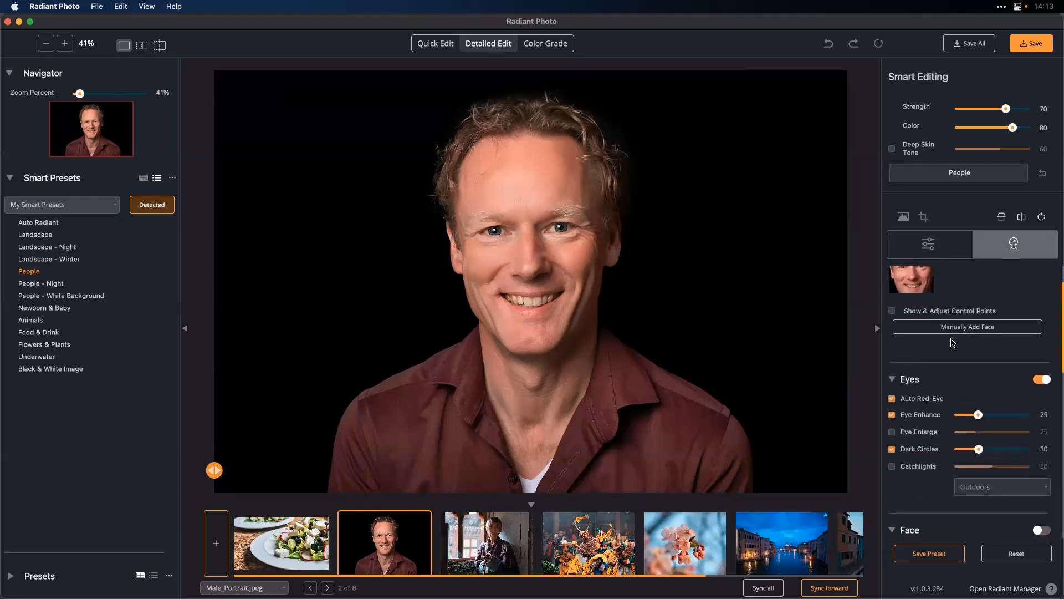
pyautogui.scroll(-1, 952, 342)
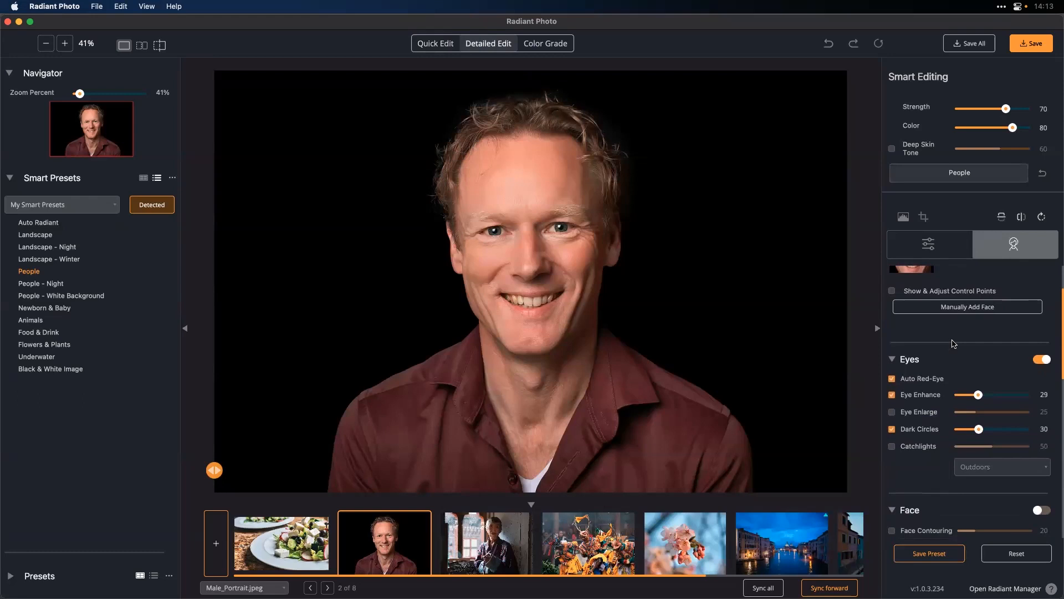
pyautogui.moveTo(979, 429); pyautogui.dragTo(1003, 433)
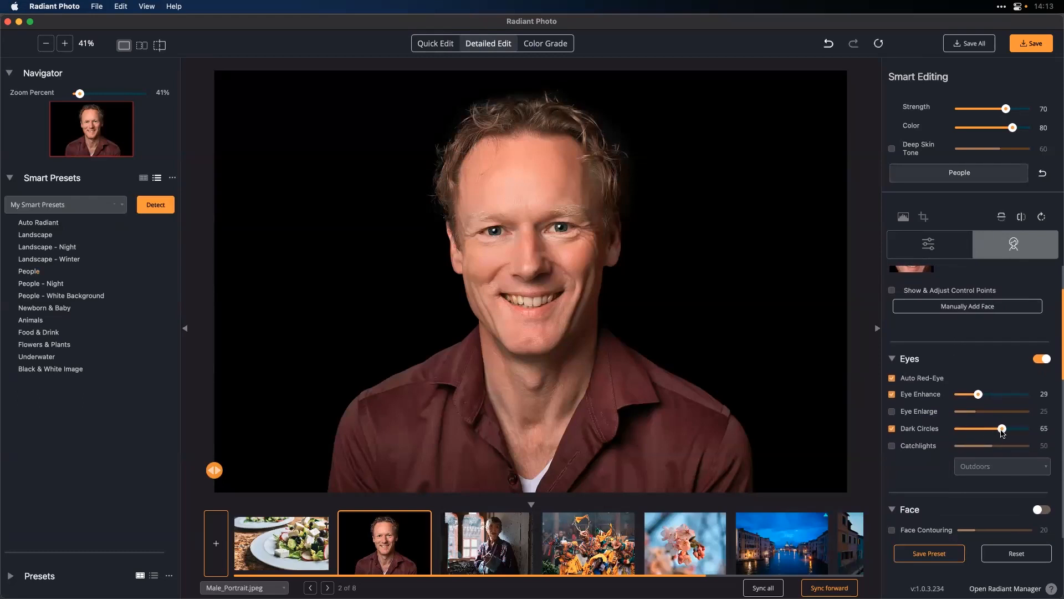
pyautogui.click(956, 429)
pyautogui.click(955, 429)
pyautogui.click(956, 429)
# Turn the skin's Shine Removal off and on again to compare its effect on the portrait
pyautogui.scroll(-10, 895, 460)
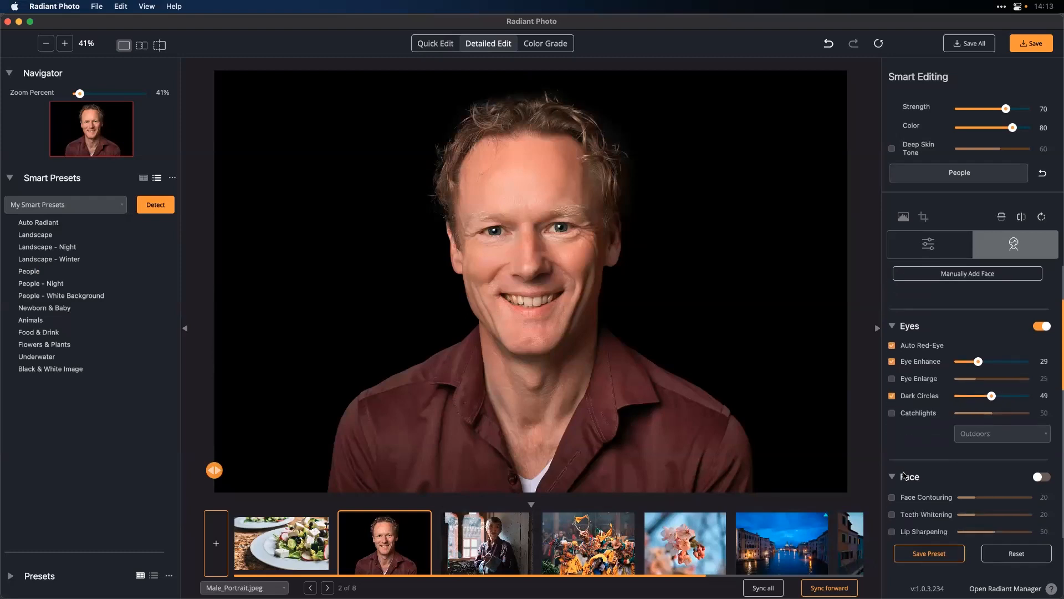
pyautogui.scroll(-1, 909, 472)
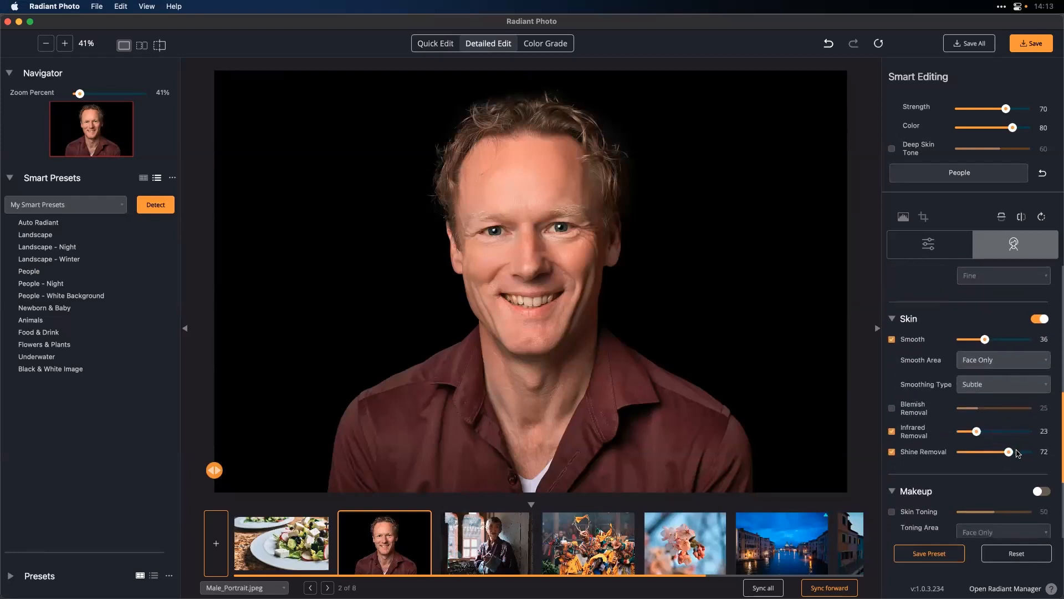
pyautogui.click(892, 452)
pyautogui.click(892, 451)
# In Color Grade, collapse the nicolesy_fabulous_food looks and expand the Black and White Portraits collection
pyautogui.click(549, 47)
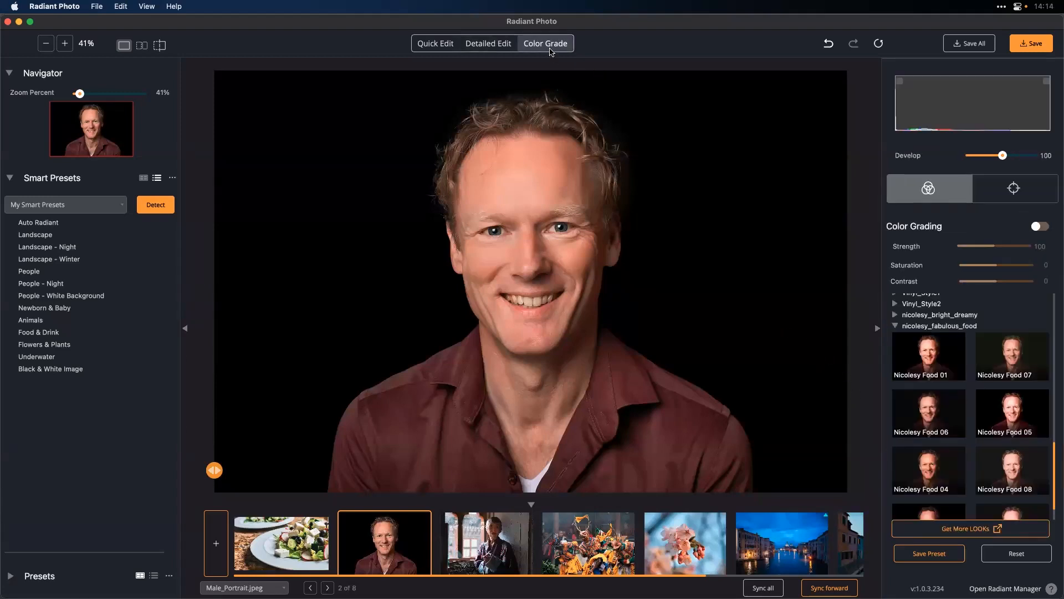
pyautogui.click(897, 327)
pyautogui.scroll(5, 937, 319)
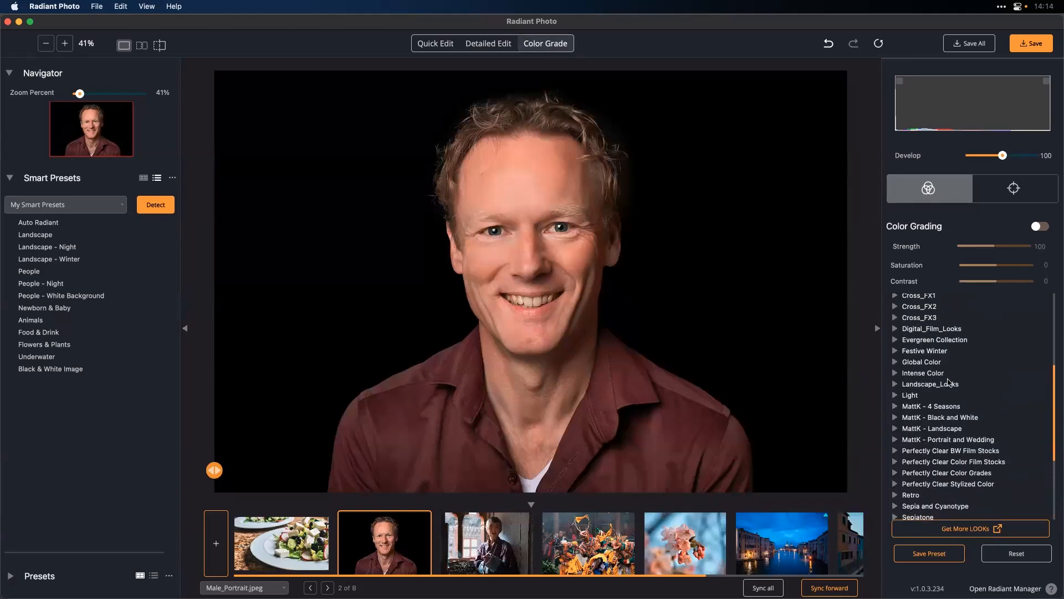
pyautogui.scroll(1, 949, 382)
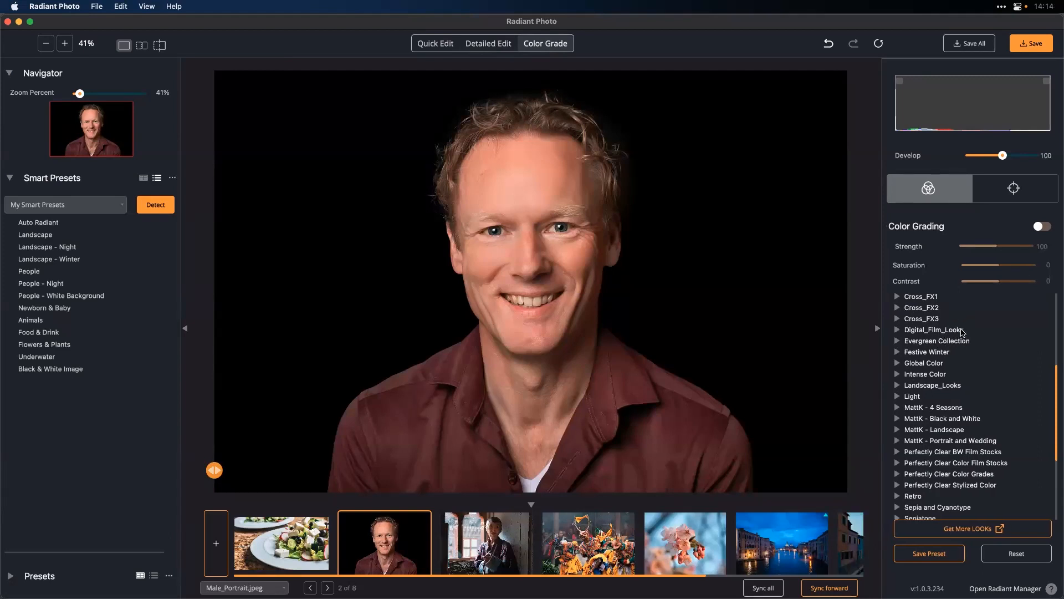
pyautogui.scroll(1, 978, 363)
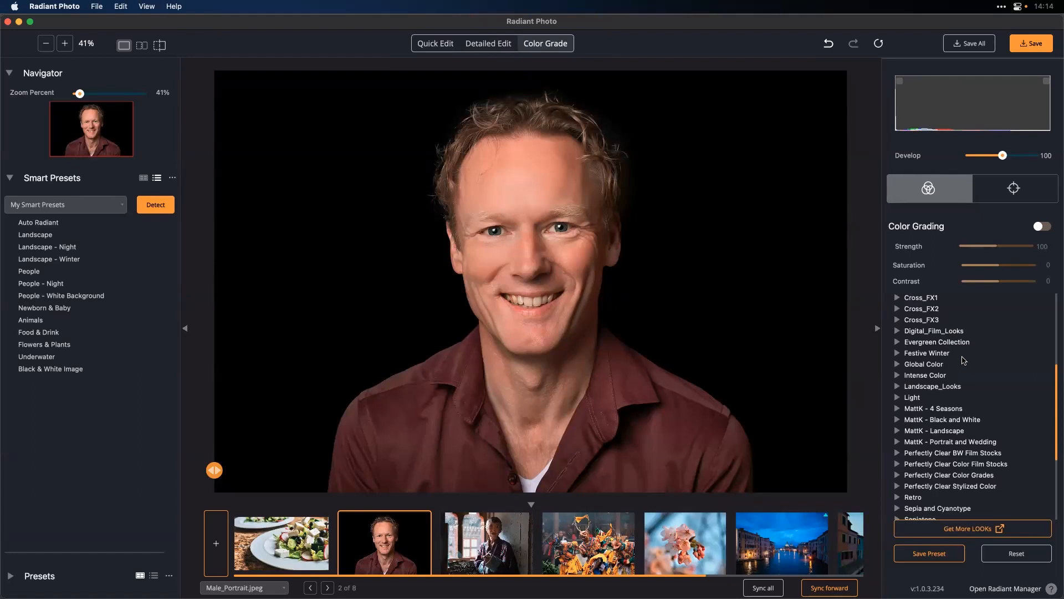
pyautogui.scroll(5, 963, 360)
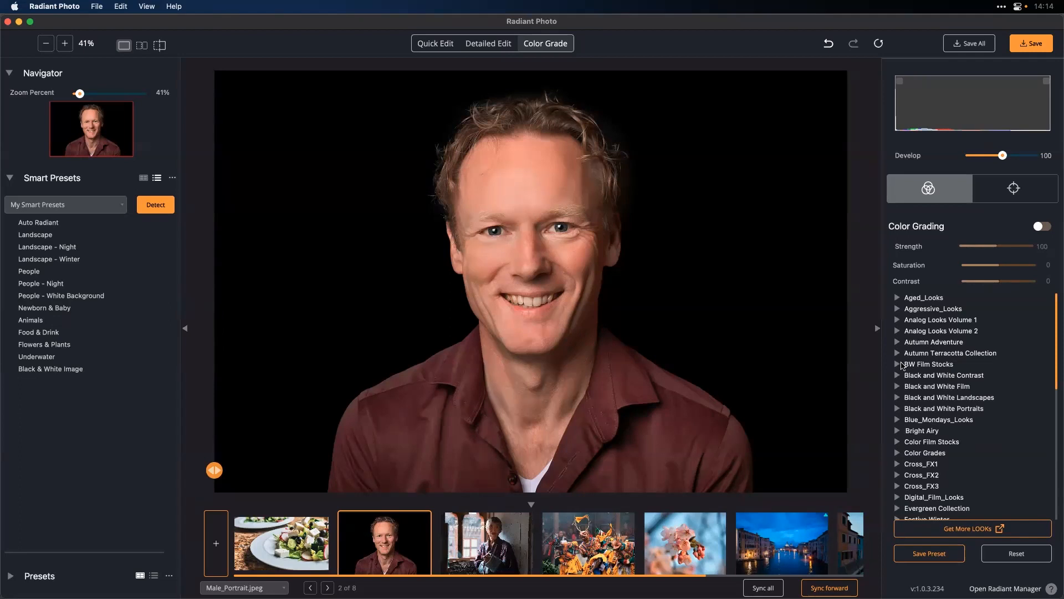
pyautogui.scroll(-1, 901, 367)
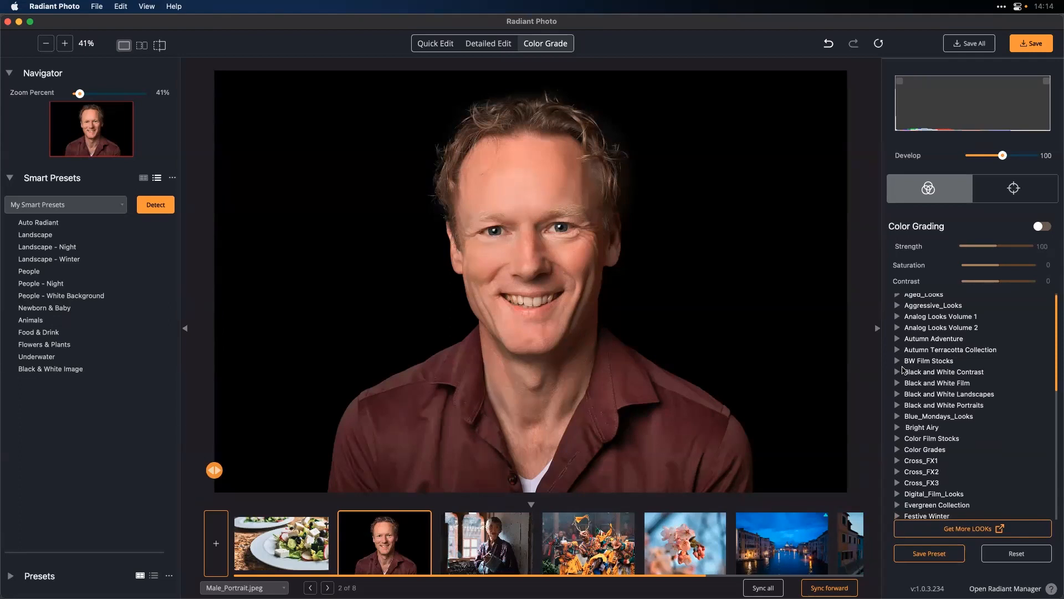
pyautogui.scroll(-2, 908, 391)
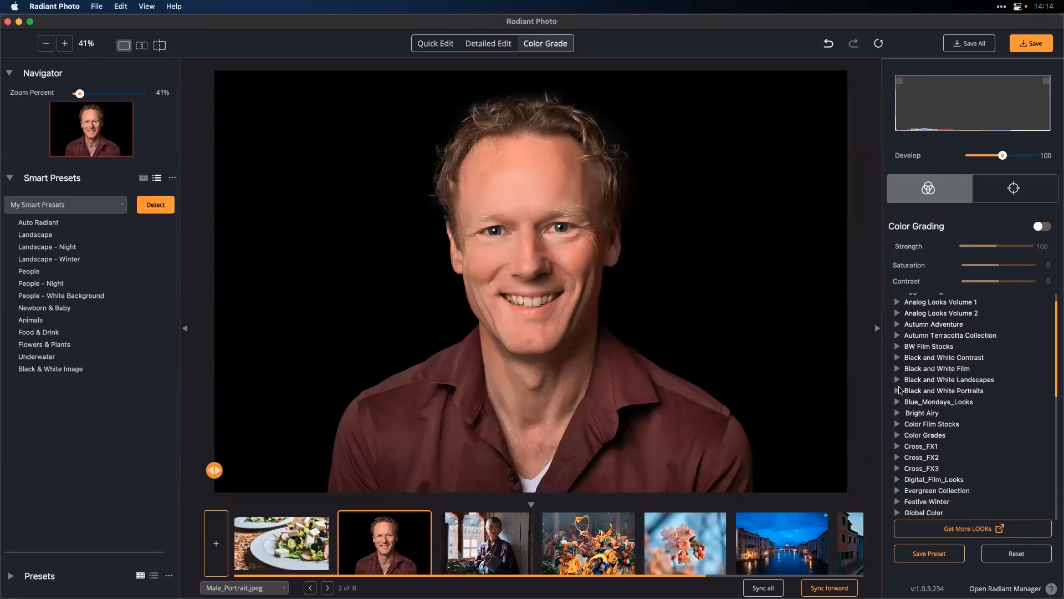
pyautogui.click(898, 389)
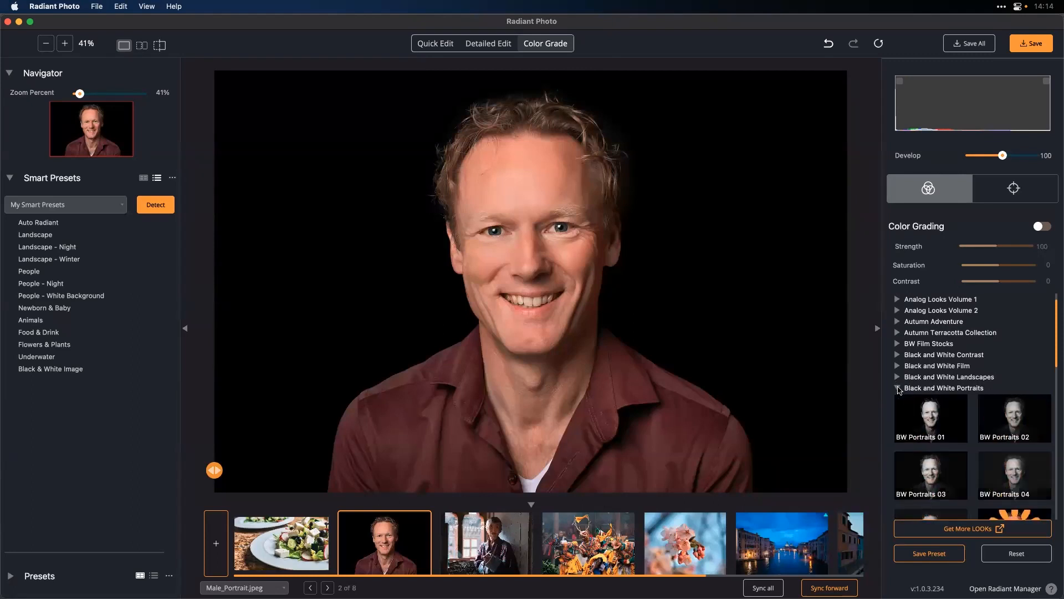
# Try the BW Portraits 01 to 04 looks on the male portrait and set the color grading contrast to -34
pyautogui.click(935, 416)
pyautogui.click(1015, 422)
pyautogui.click(948, 480)
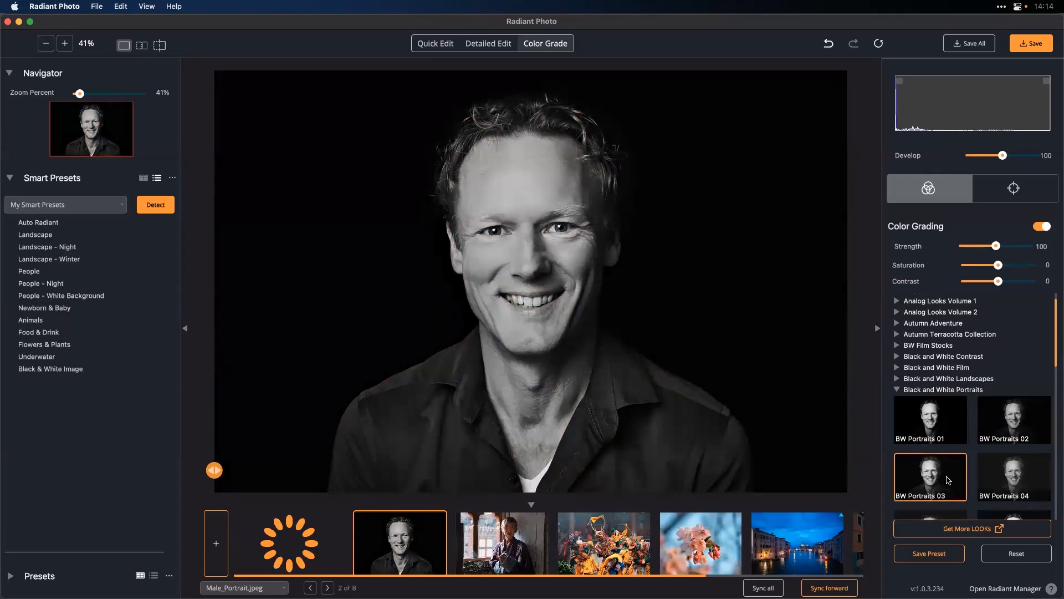
pyautogui.click(1025, 479)
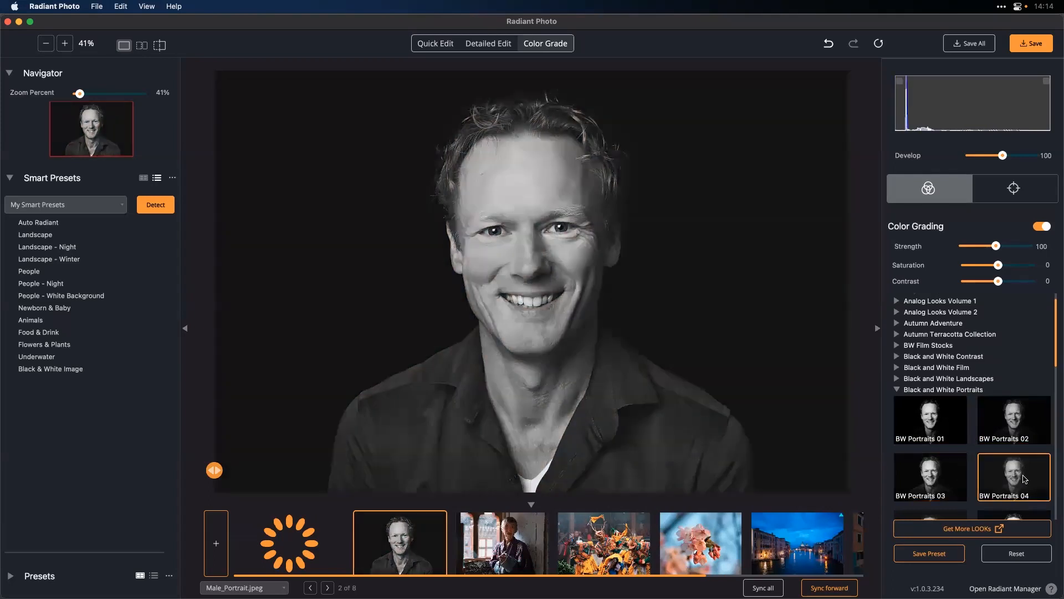
pyautogui.scroll(-2, 1025, 479)
pyautogui.scroll(2, 981, 447)
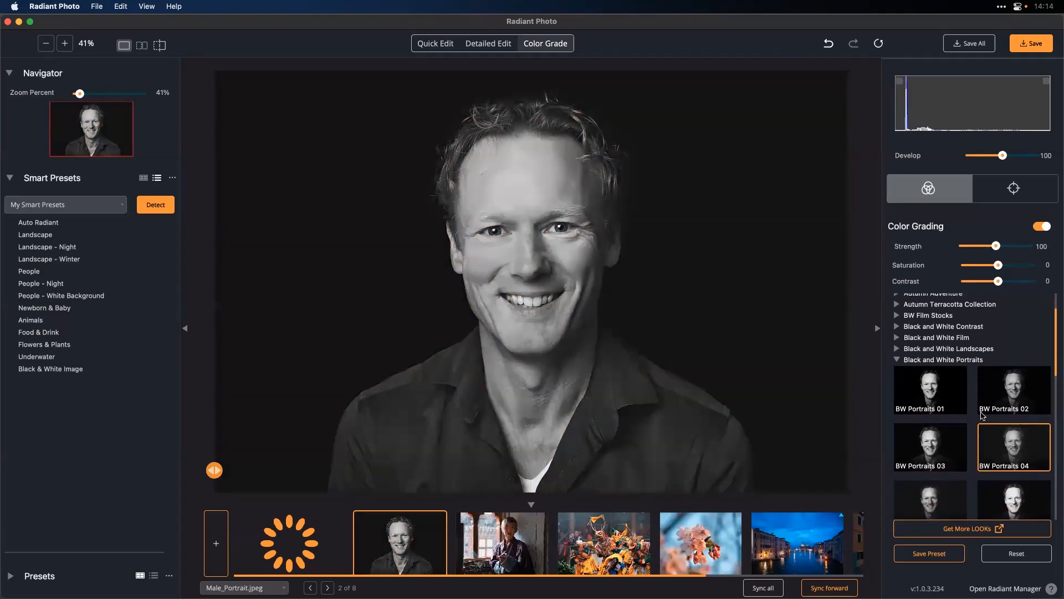
pyautogui.moveTo(998, 281); pyautogui.dragTo(987, 283)
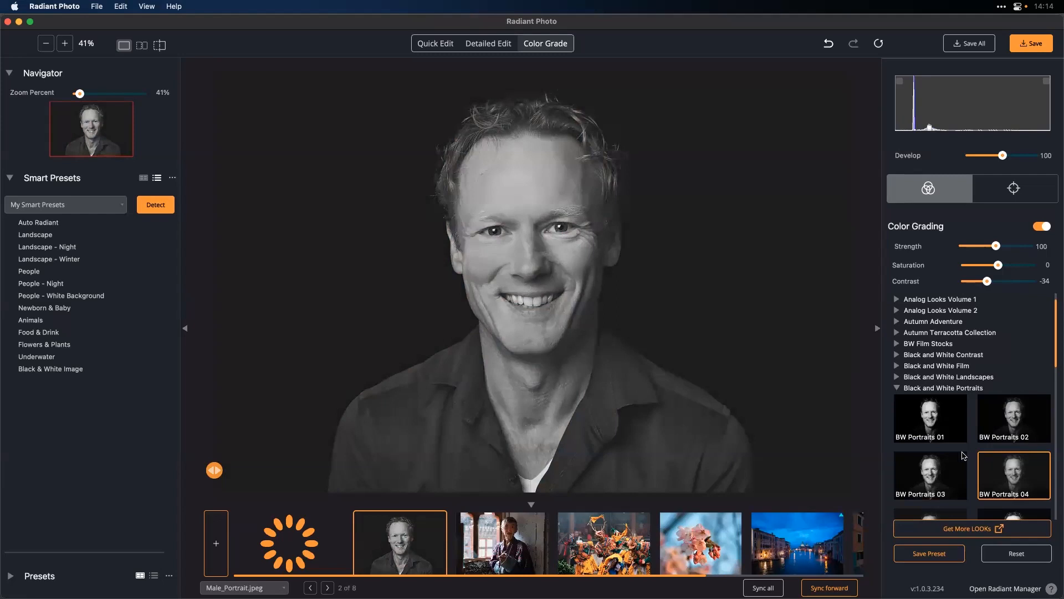
# Compare the other Black and White Portraits looks on the male portrait and apply BW Portraits 03
pyautogui.click(955, 468)
pyautogui.click(939, 427)
pyautogui.click(1007, 423)
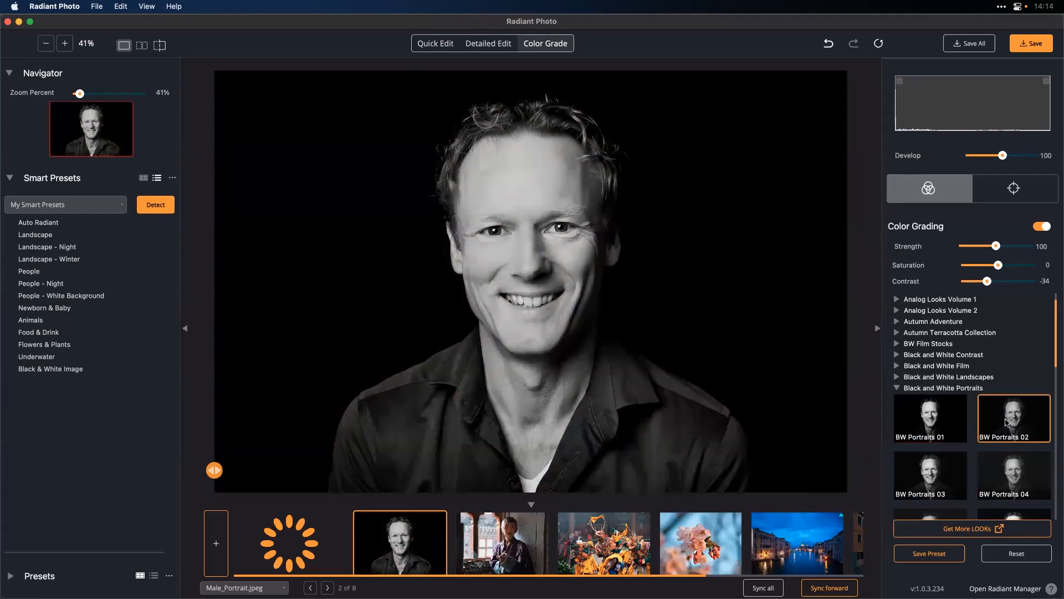
pyautogui.scroll(-3, 1005, 430)
pyautogui.click(1001, 438)
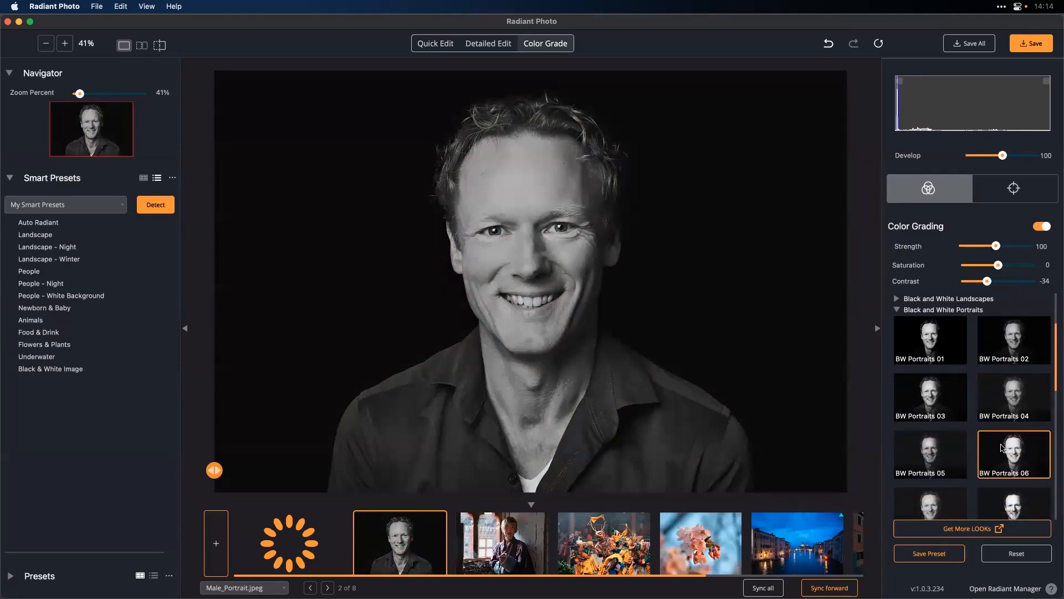
pyautogui.click(931, 450)
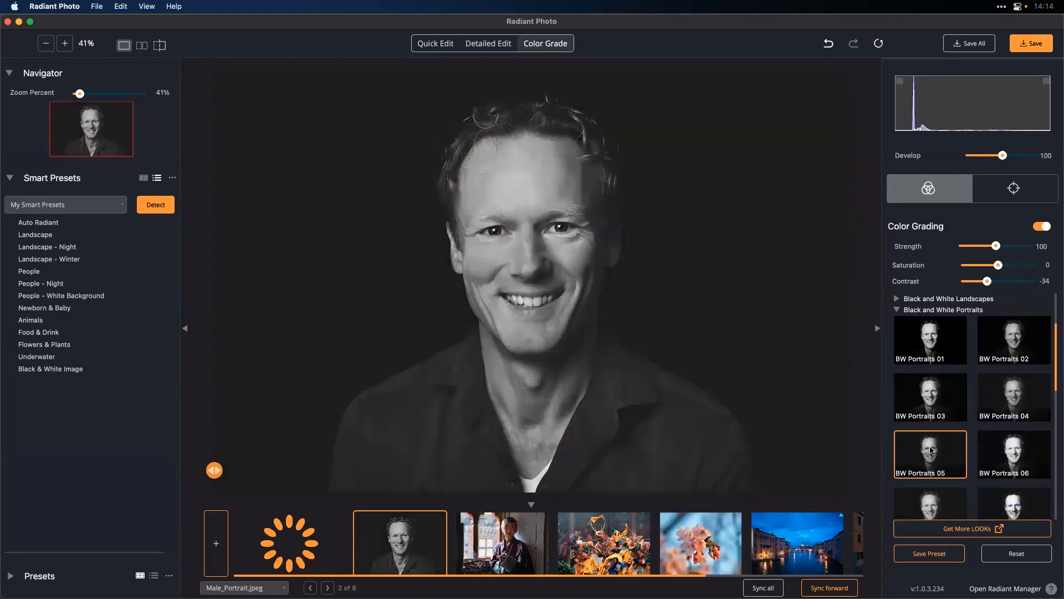
pyautogui.scroll(-3, 932, 450)
pyautogui.click(932, 428)
pyautogui.scroll(1, 931, 428)
pyautogui.click(1002, 441)
pyautogui.click(936, 351)
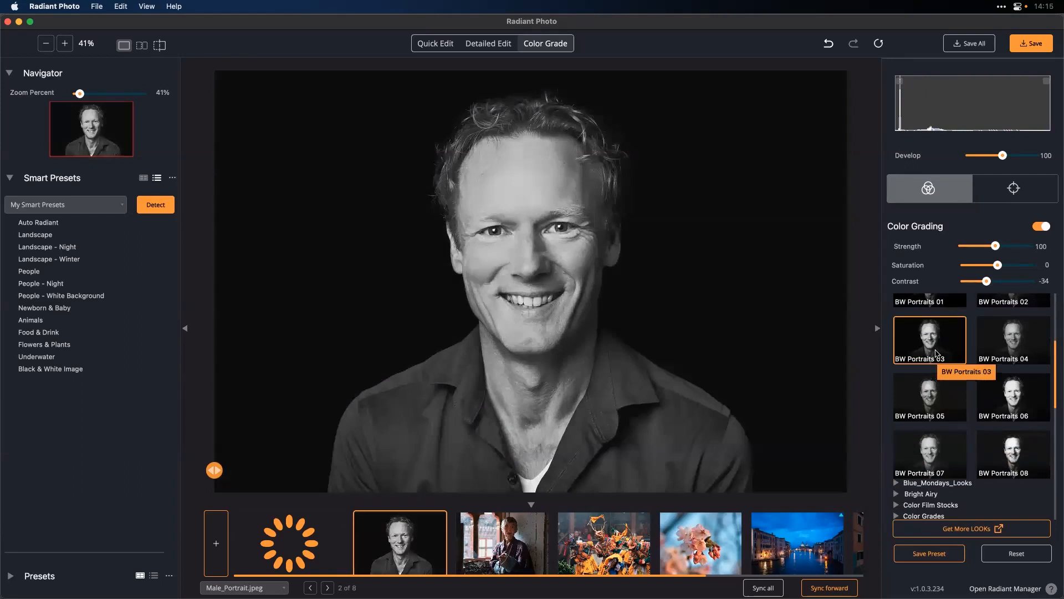
pyautogui.scroll(1, 989, 373)
pyautogui.scroll(1, 987, 371)
pyautogui.scroll(1, 989, 375)
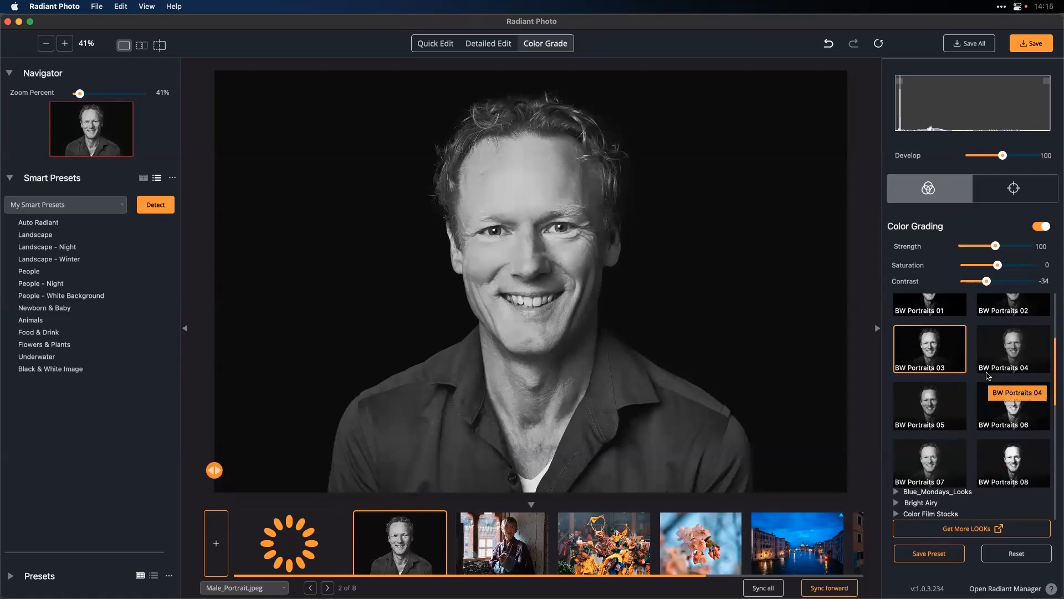
pyautogui.scroll(-3, 929, 400)
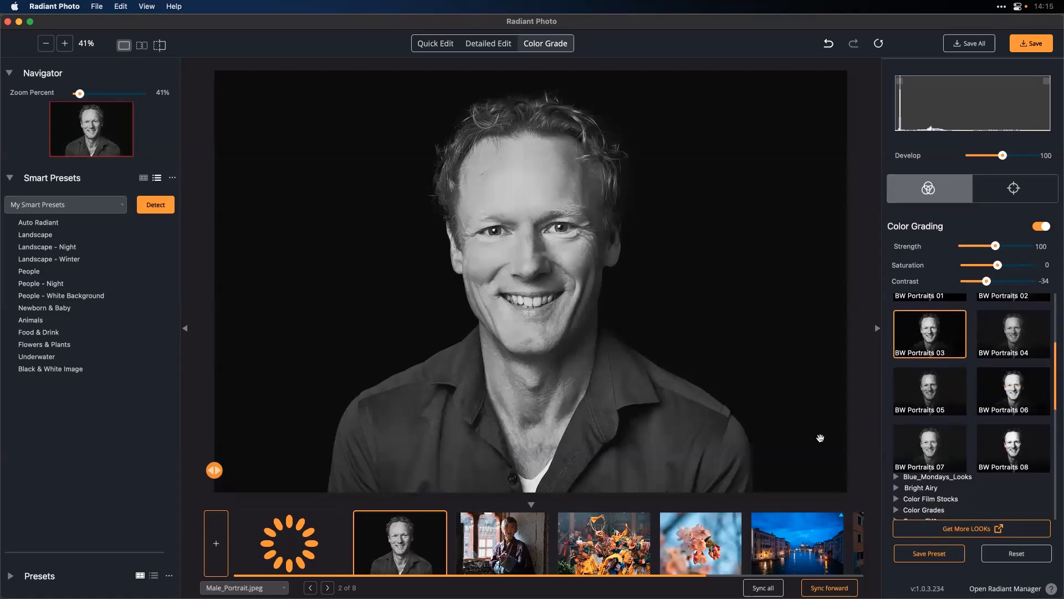
# Show Backlit_Portrait.tif and compare its automatic enhancement with the original photo
pyautogui.click(501, 541)
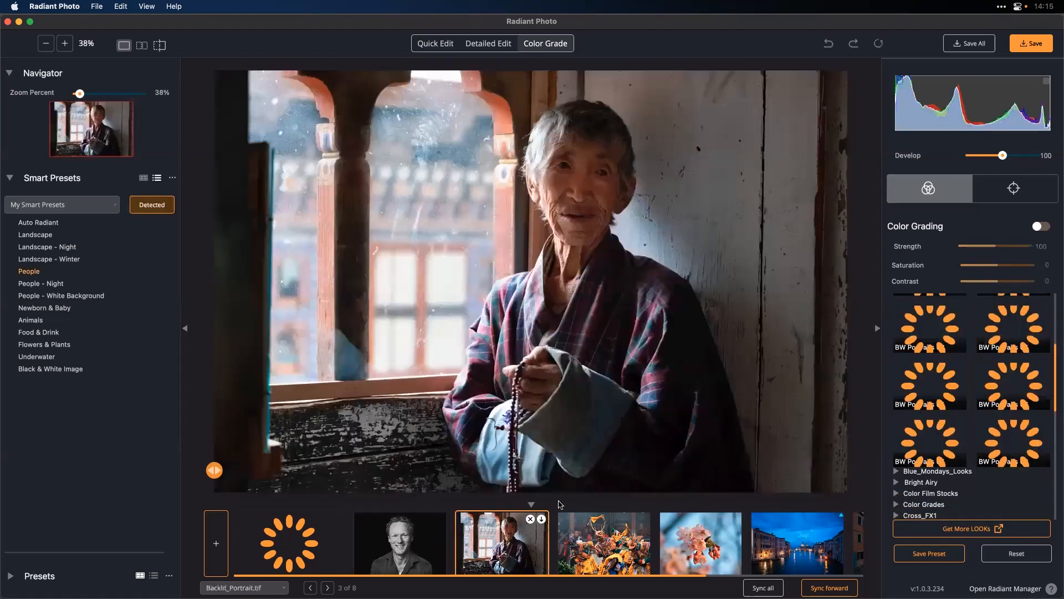
pyautogui.click(596, 327)
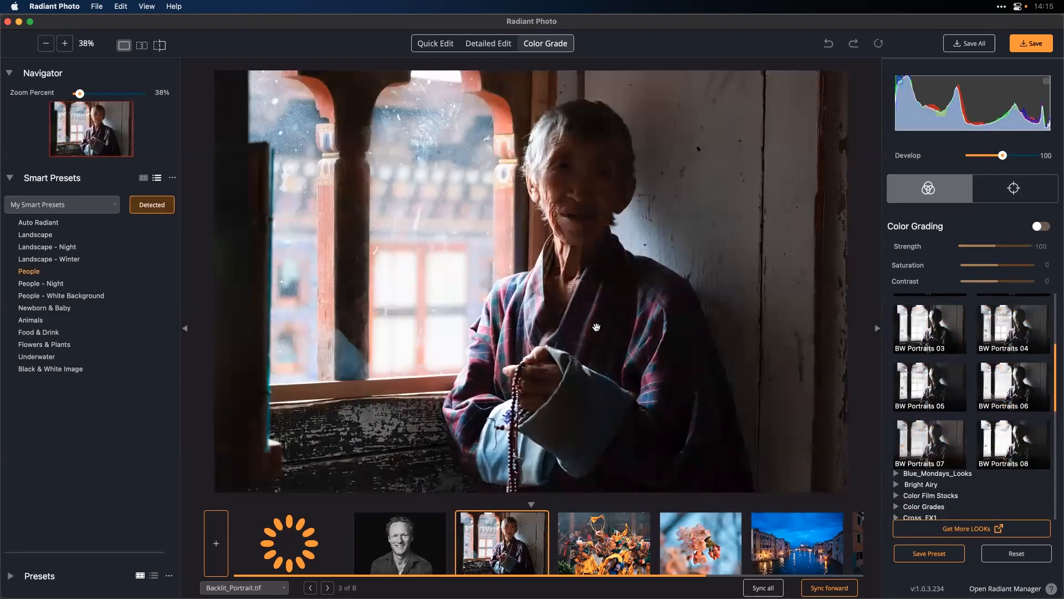
pyautogui.click(597, 327)
pyautogui.click(596, 327)
pyautogui.click(596, 327)
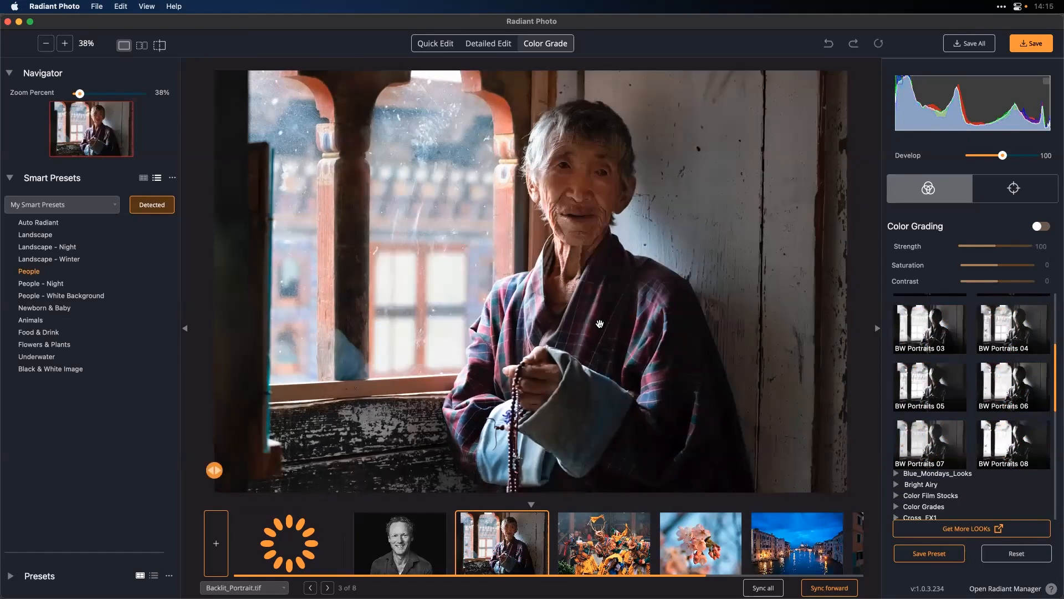
# In Detailed Edit's tone settings, set Light Diffusion to 77 and compare the backlit portrait with it off and on
pyautogui.click(487, 44)
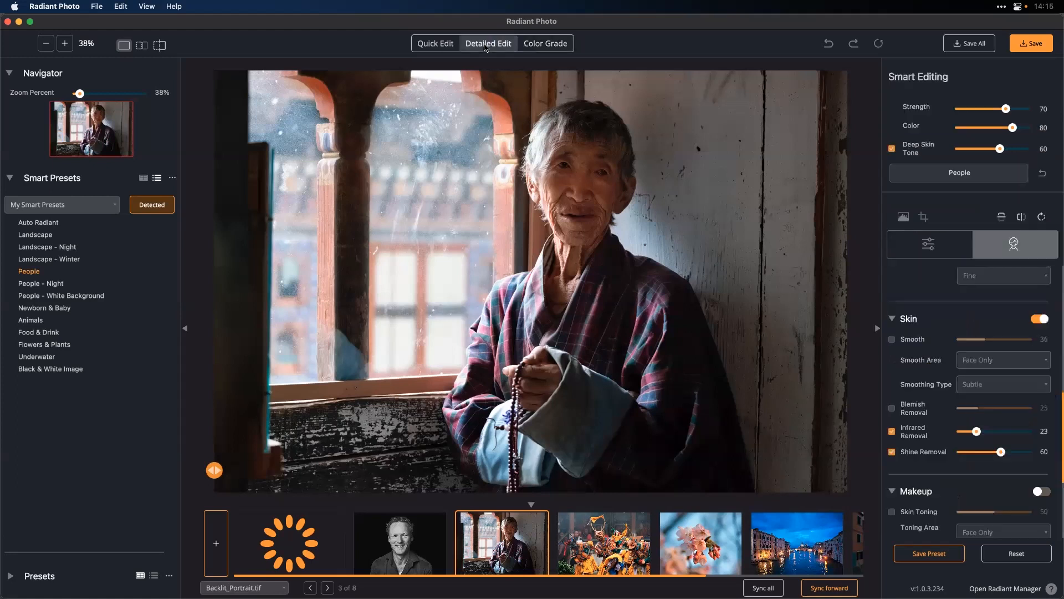
pyautogui.click(943, 259)
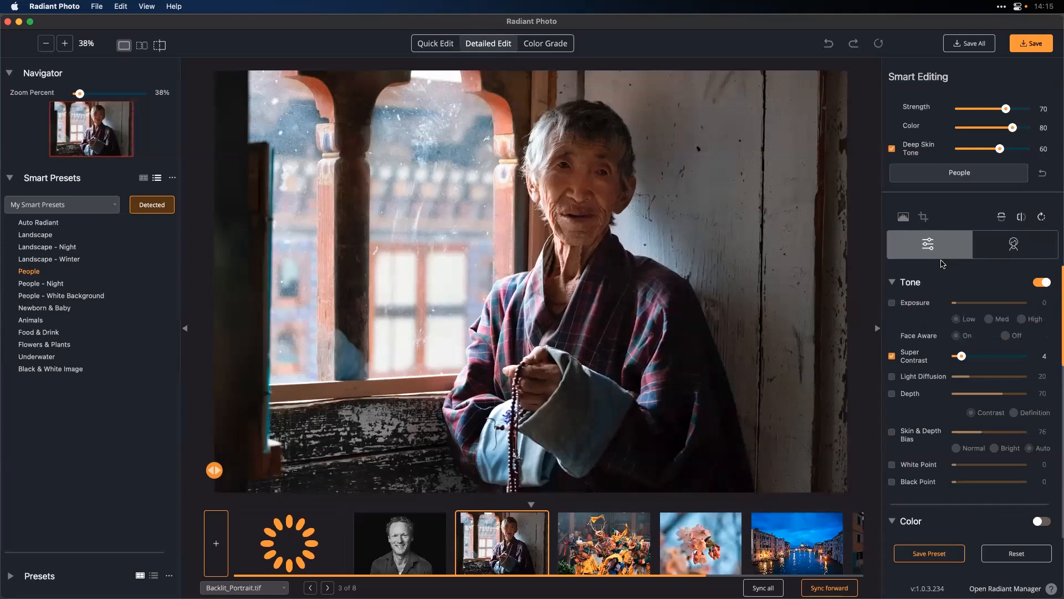
pyautogui.scroll(-1, 989, 343)
pyautogui.press('c')
pyautogui.scroll(1, 985, 339)
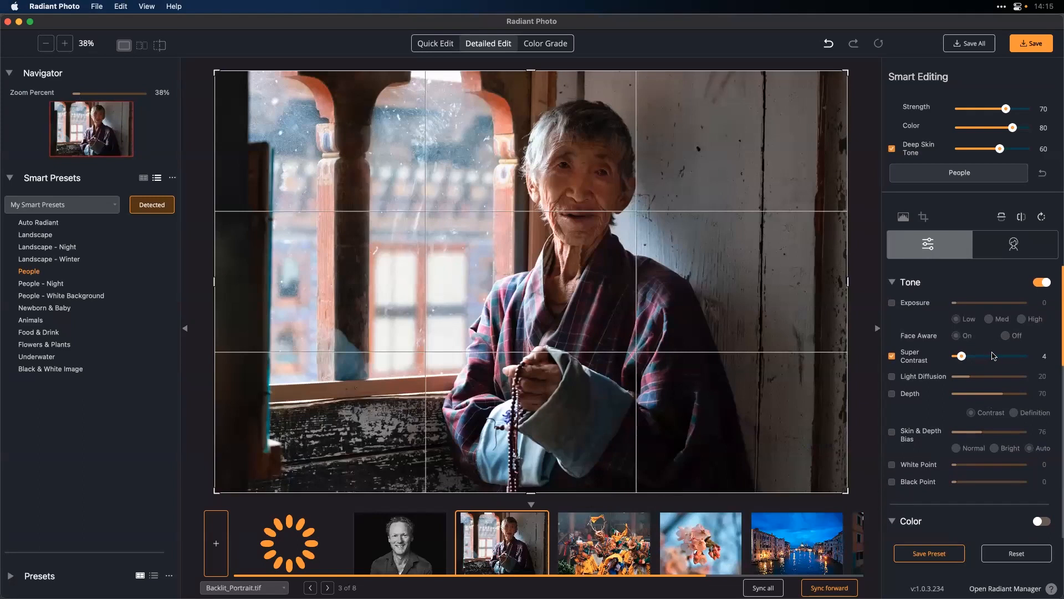
pyautogui.click(1005, 377)
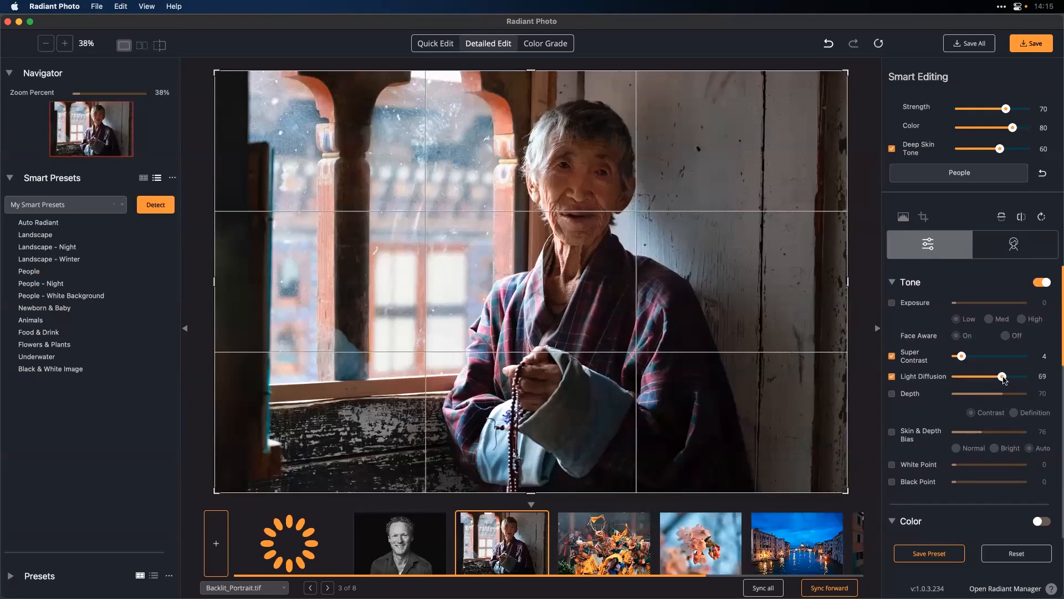
pyautogui.press('c')
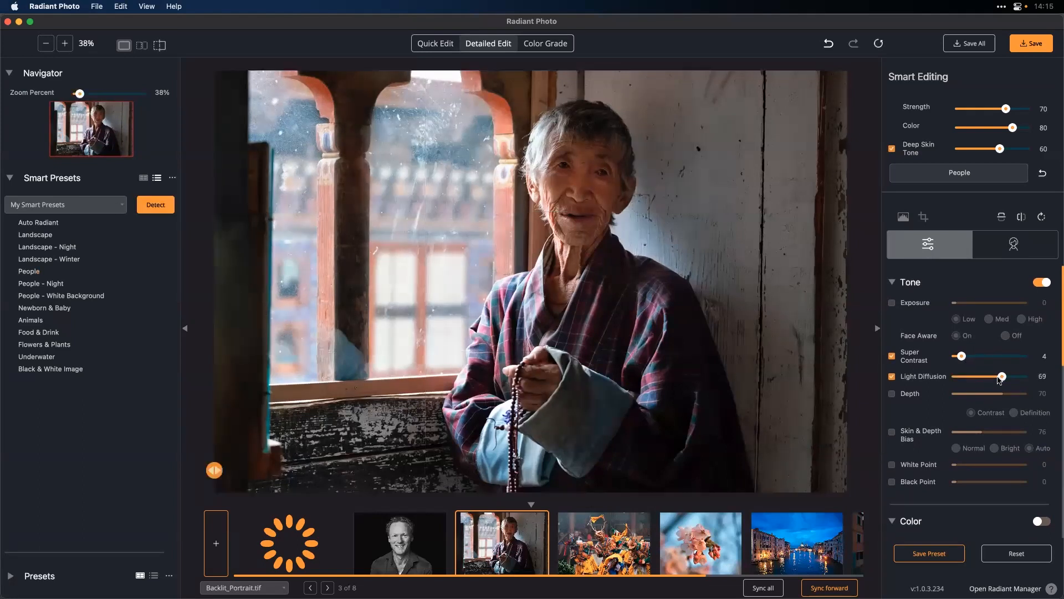
pyautogui.scroll(-1, 1001, 377)
pyautogui.moveTo(1002, 375); pyautogui.dragTo(1007, 376)
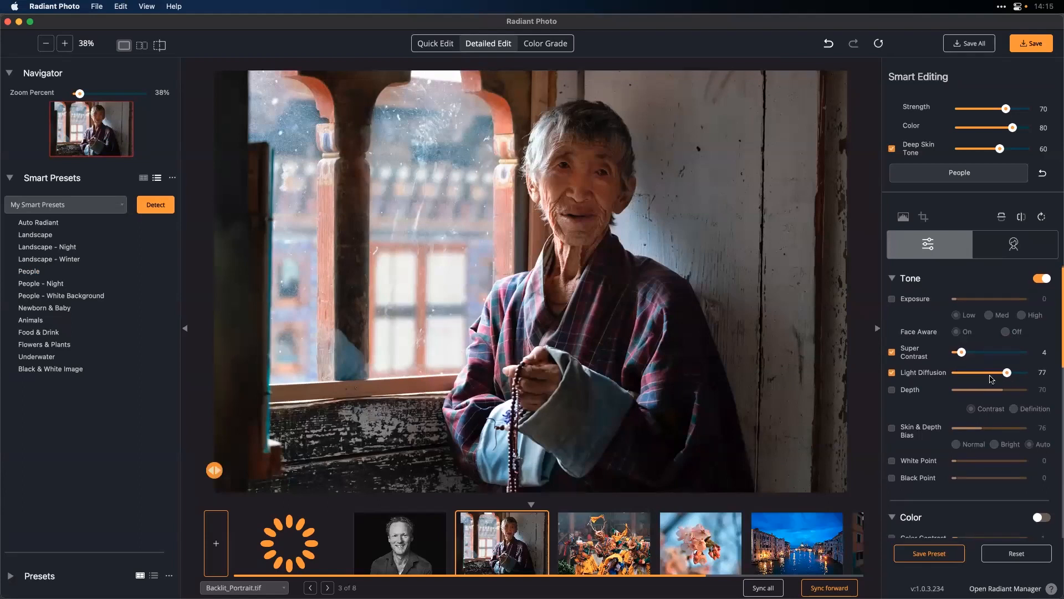
pyautogui.click(897, 377)
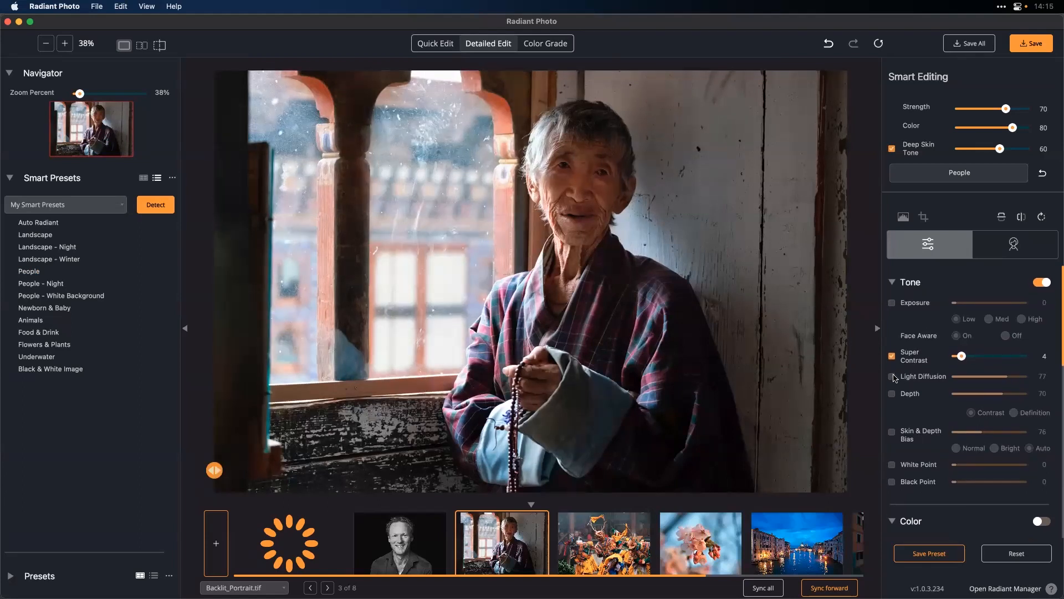
pyautogui.click(895, 379)
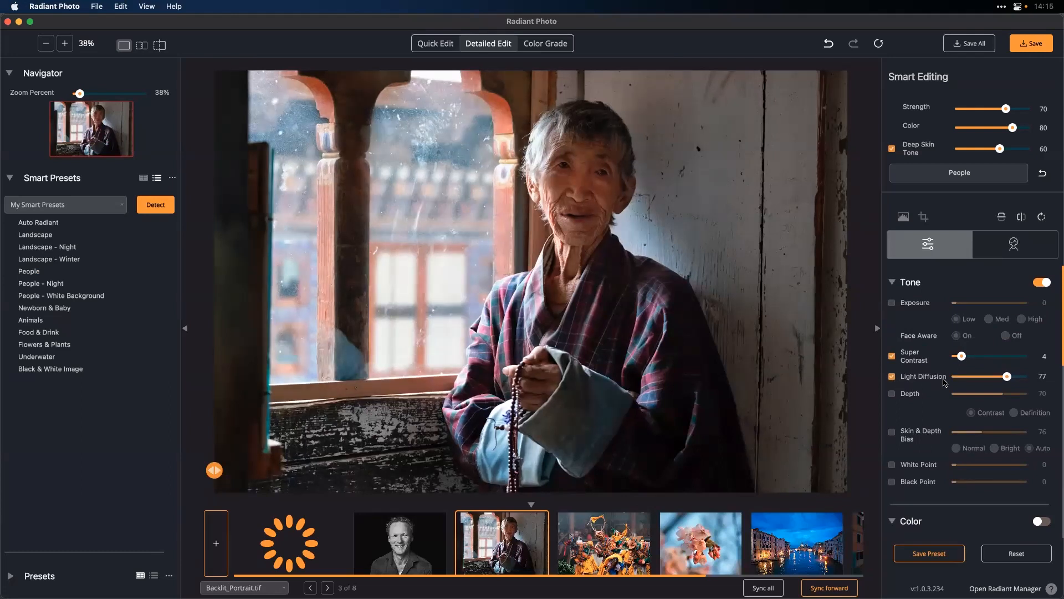
# Set Color Contrast to 27 in the color settings and compare the backlit portrait with its original
pyautogui.scroll(-5, 946, 385)
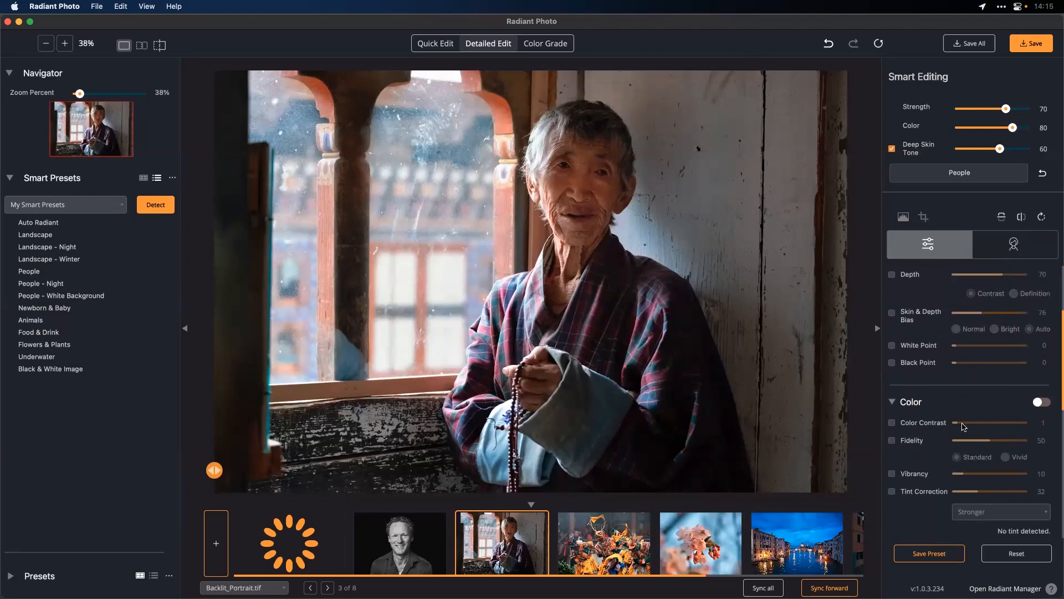
pyautogui.click(962, 425)
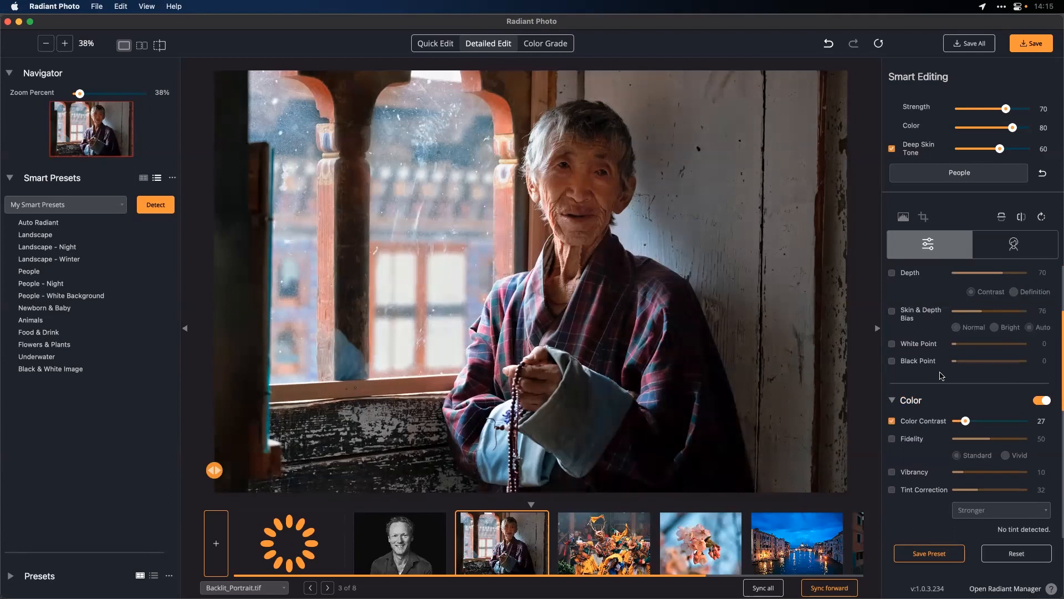
pyautogui.click(483, 291)
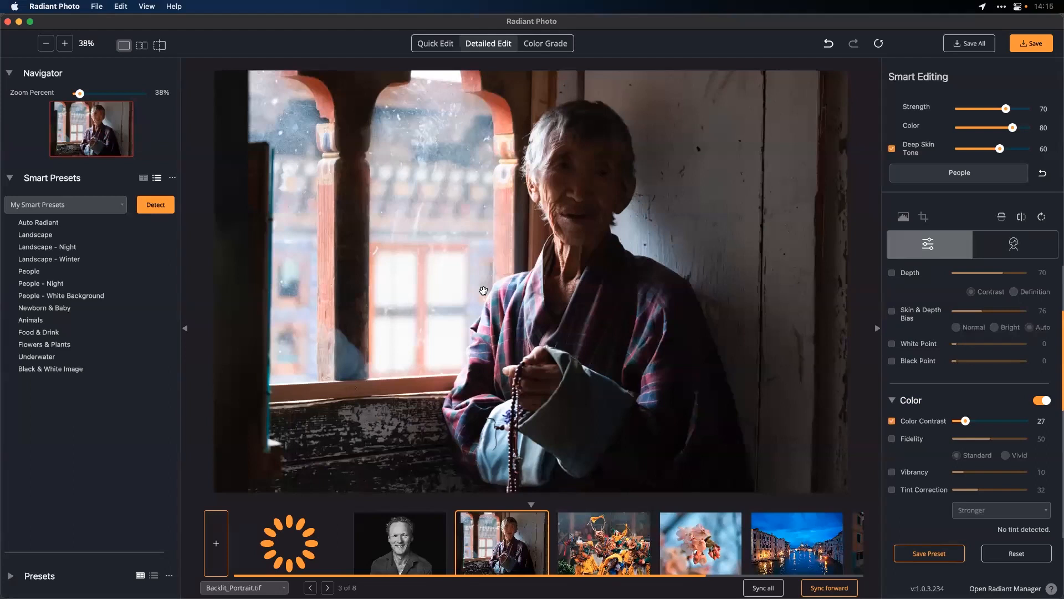
pyautogui.click(484, 290)
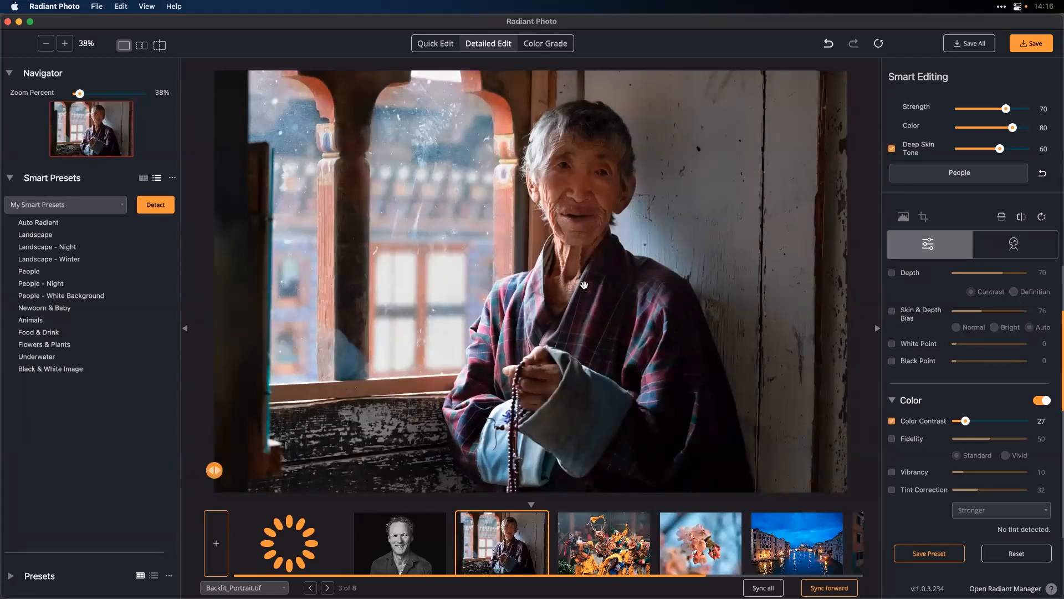
# In Color Grade, browse the collections of looks and examine the Digital_Film_Looks previews for the backlit portrait
pyautogui.click(543, 45)
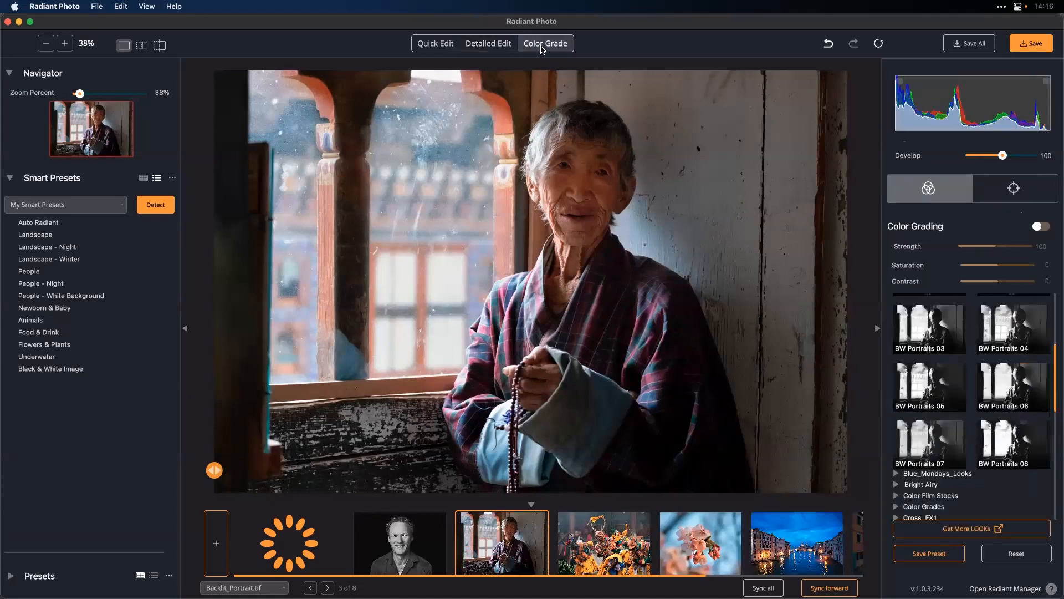
pyautogui.scroll(5, 1020, 302)
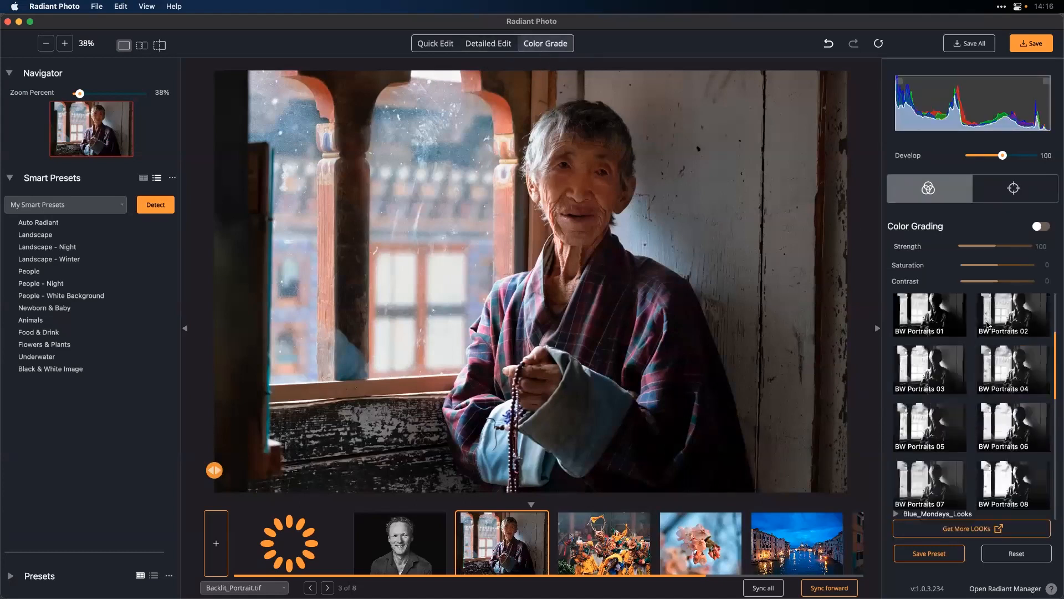
pyautogui.click(896, 409)
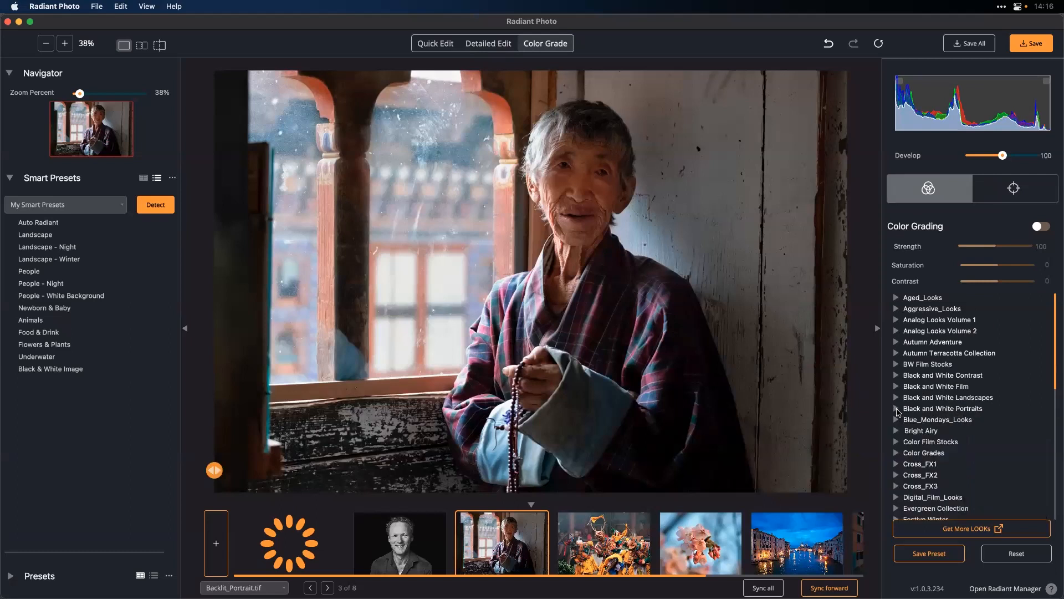
pyautogui.scroll(-2, 898, 415)
pyautogui.scroll(-2, 898, 415)
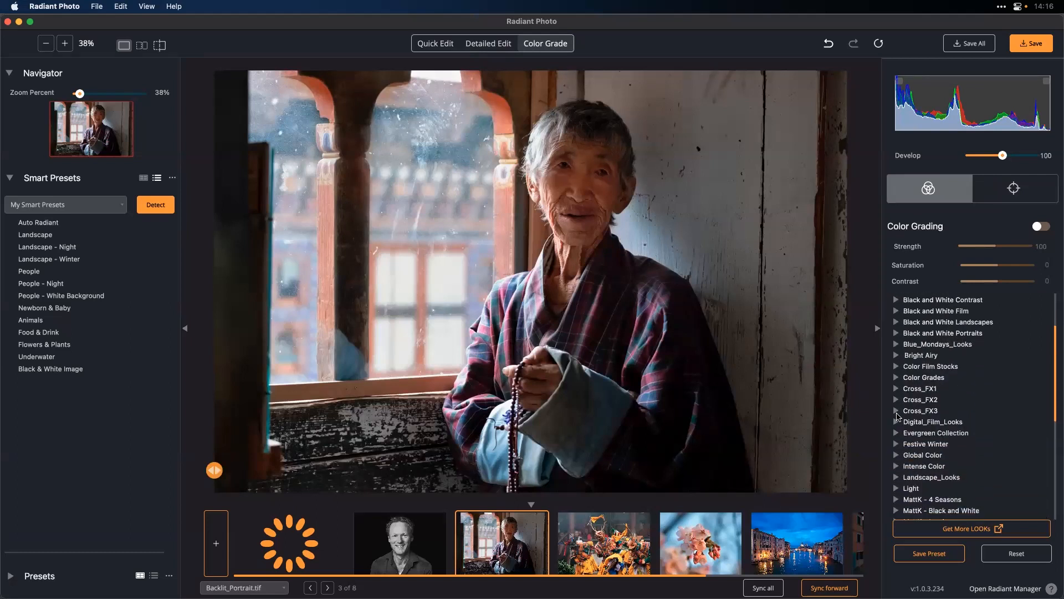
pyautogui.click(896, 414)
pyautogui.scroll(-6, 939, 405)
pyautogui.scroll(-3, 945, 406)
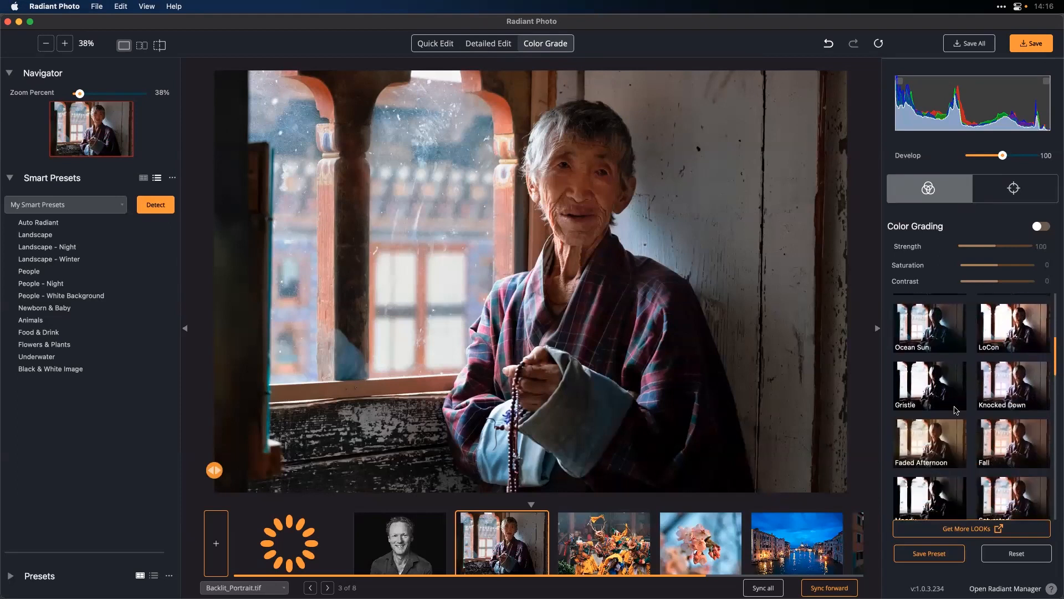
pyautogui.scroll(-2, 949, 438)
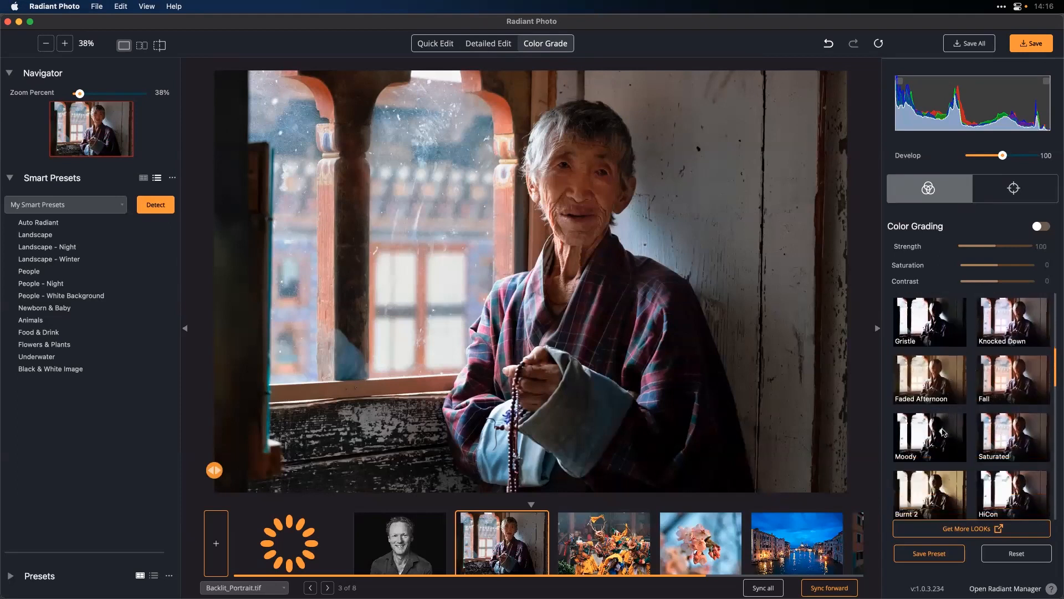
pyautogui.scroll(-4, 941, 432)
pyautogui.scroll(15, 941, 432)
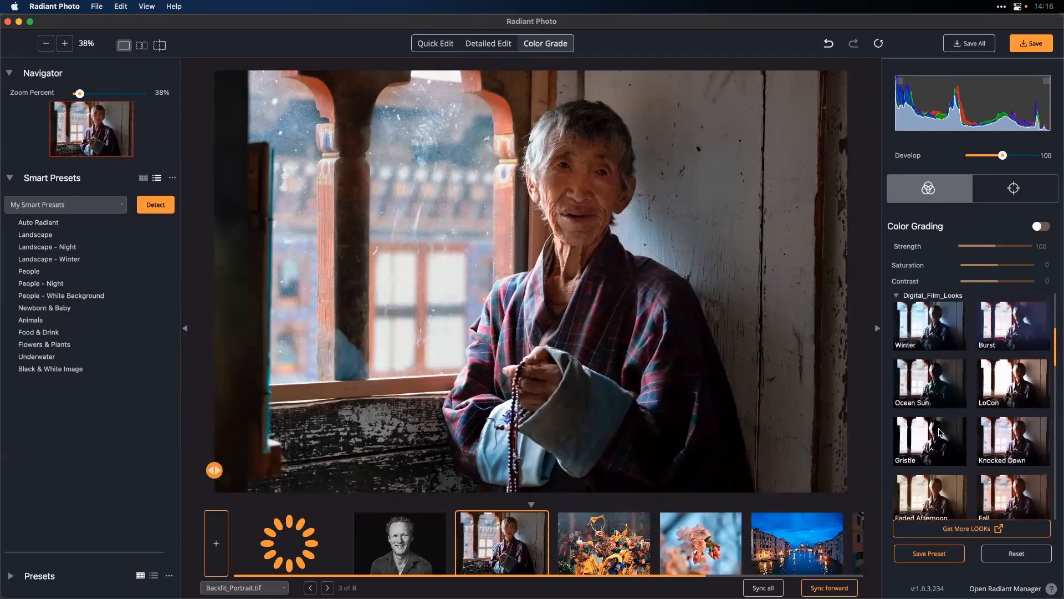
pyautogui.click(899, 375)
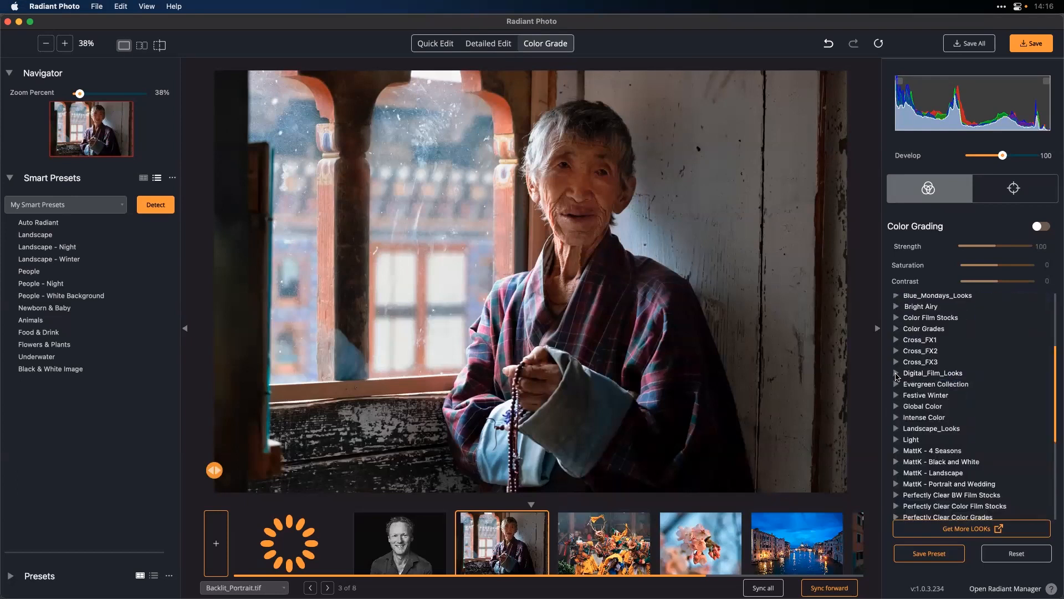
# Compare Color Film Stocks looks on the backlit portrait, including Light Film, Warm Film, Pop Film and Teal Film, and apply Deep Film
pyautogui.click(899, 318)
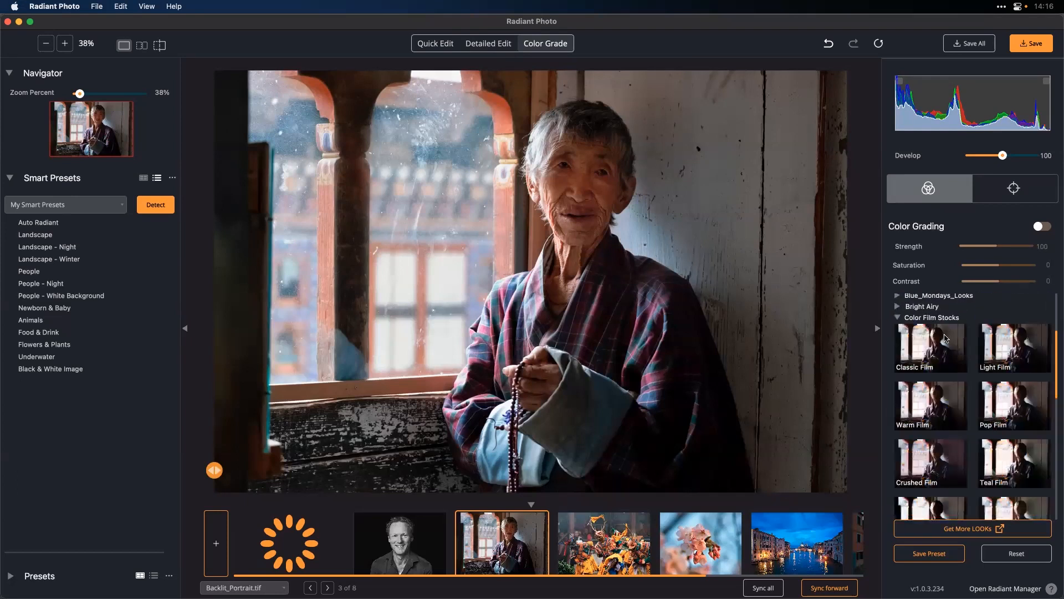
pyautogui.click(942, 337)
pyautogui.click(1013, 343)
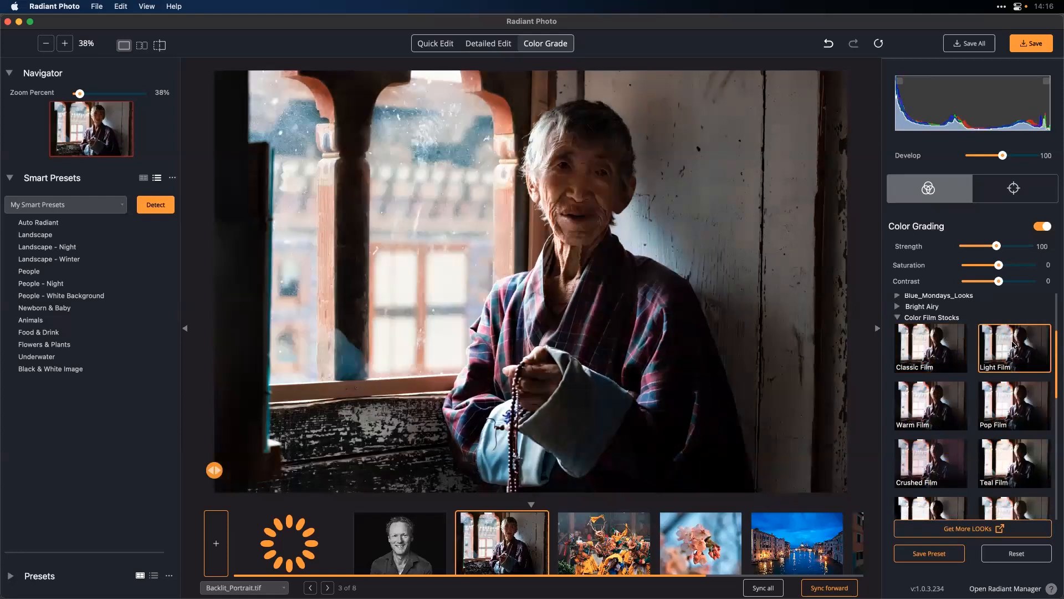
pyautogui.scroll(-1, 942, 376)
pyautogui.click(930, 383)
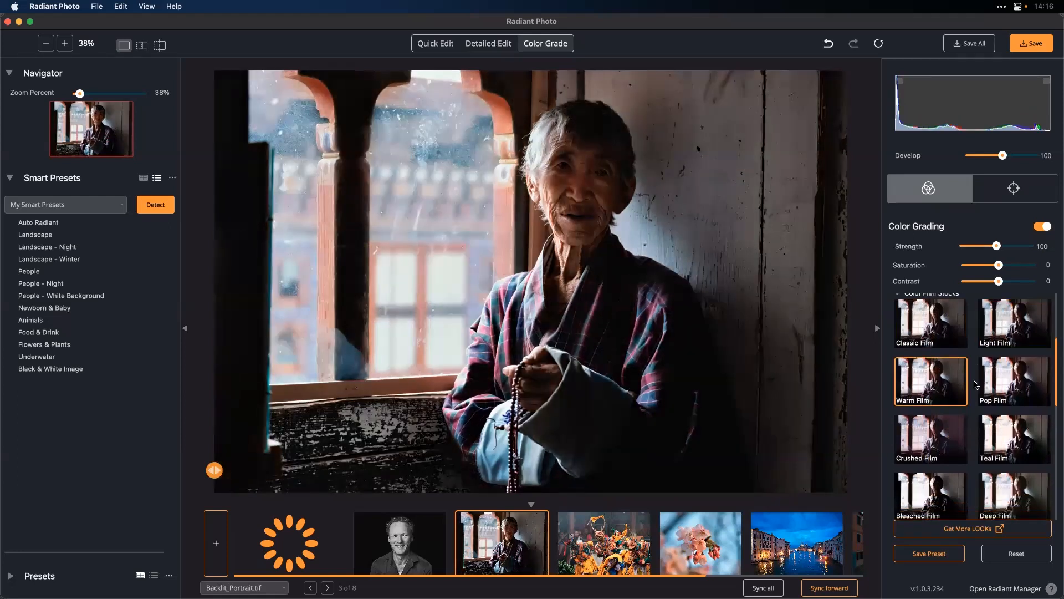
pyautogui.click(1005, 388)
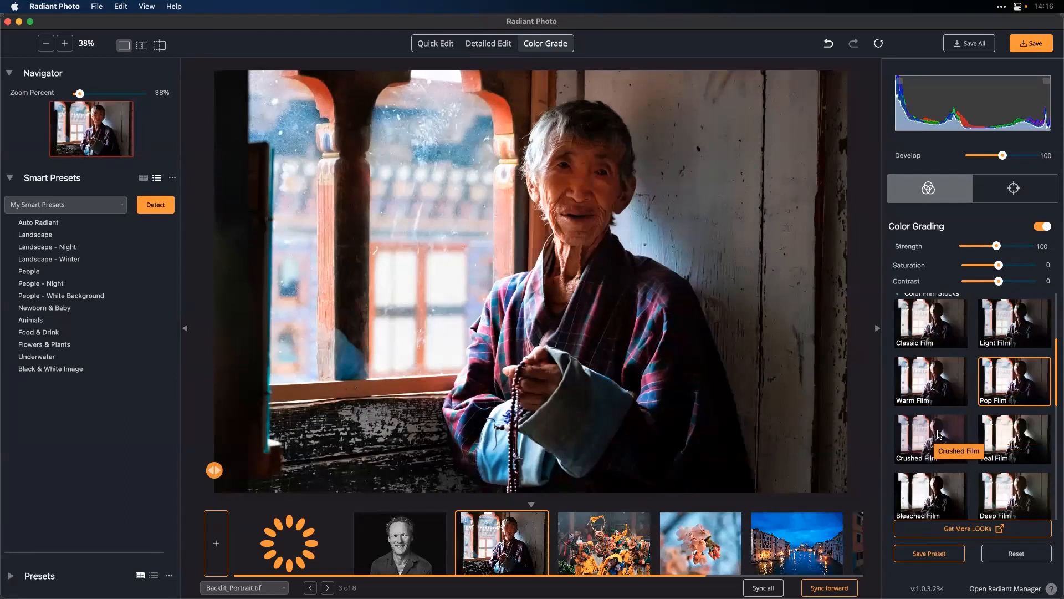
pyautogui.click(999, 438)
pyautogui.scroll(-3, 1007, 515)
pyautogui.scroll(-2, 1007, 514)
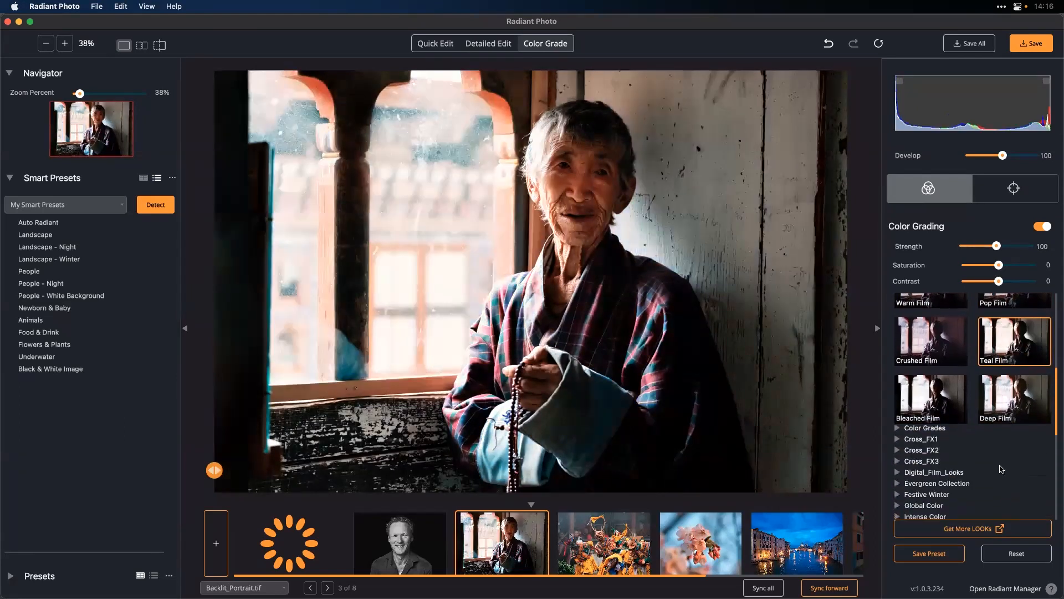
pyautogui.click(1007, 408)
pyautogui.scroll(4, 1007, 407)
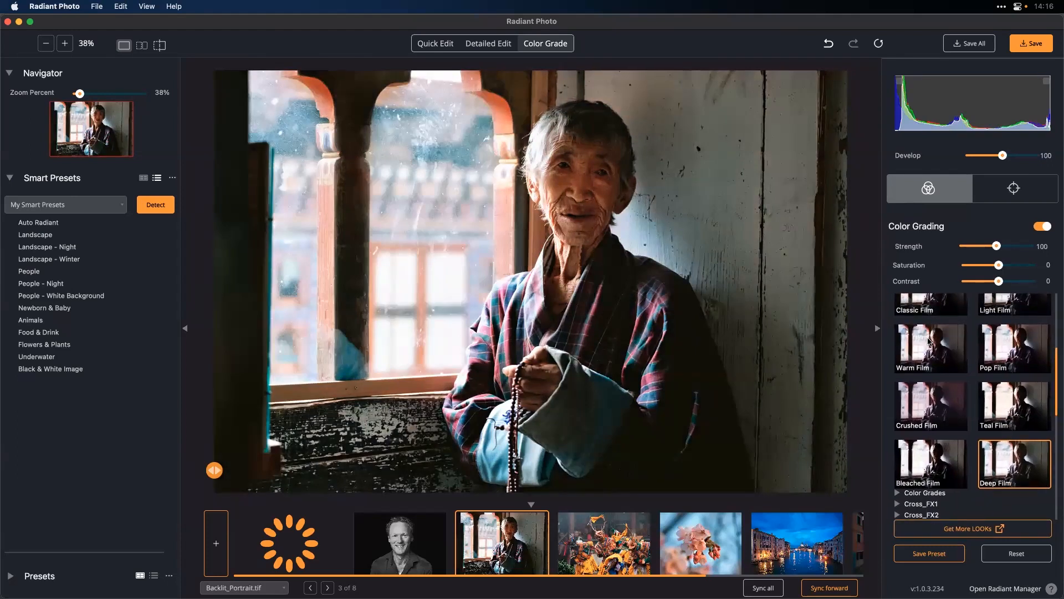
pyautogui.scroll(1, 931, 339)
pyautogui.scroll(-1, 895, 335)
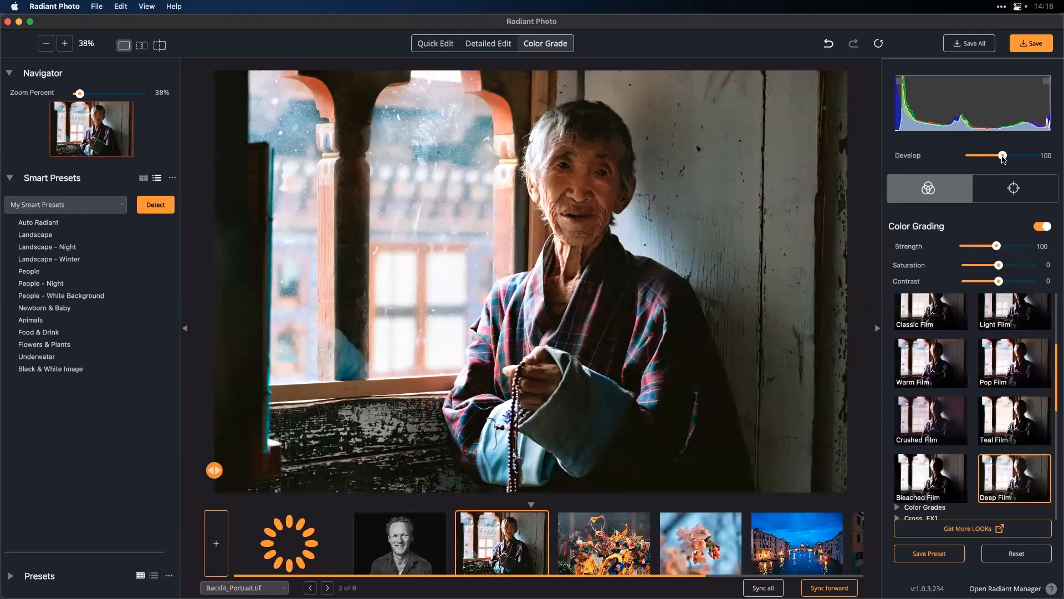
# Set the backlit portrait's Develop amount to 131, and the color grading Saturation to 27 and Contrast to -42
pyautogui.moveTo(1003, 158)
pyautogui.mouseDown()
pyautogui.moveTo(1020, 158)
pyautogui.moveTo(983, 159)
pyautogui.moveTo(1007, 158)
pyautogui.mouseUp()
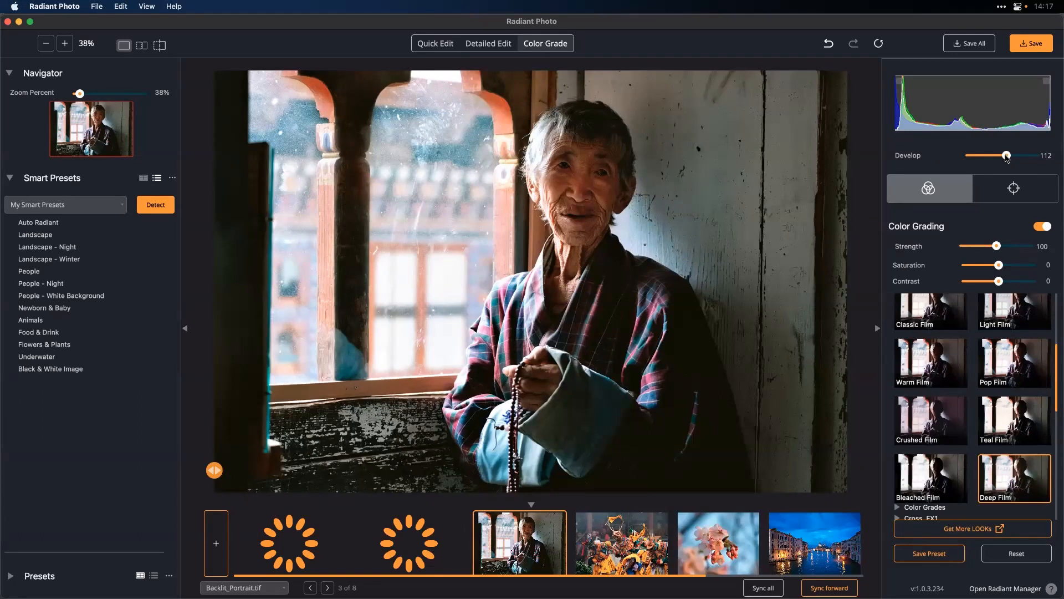
pyautogui.moveTo(1006, 155); pyautogui.dragTo(1009, 157)
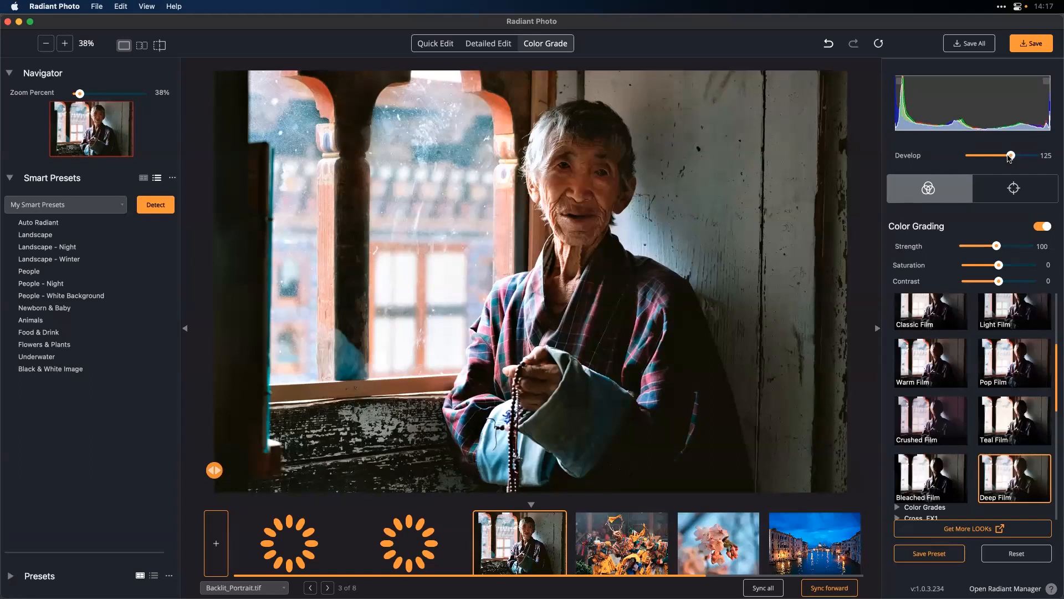
pyautogui.moveTo(1009, 156); pyautogui.dragTo(1011, 155)
pyautogui.moveTo(998, 281)
pyautogui.mouseDown()
pyautogui.moveTo(984, 283)
pyautogui.moveTo(1008, 267)
pyautogui.mouseUp()
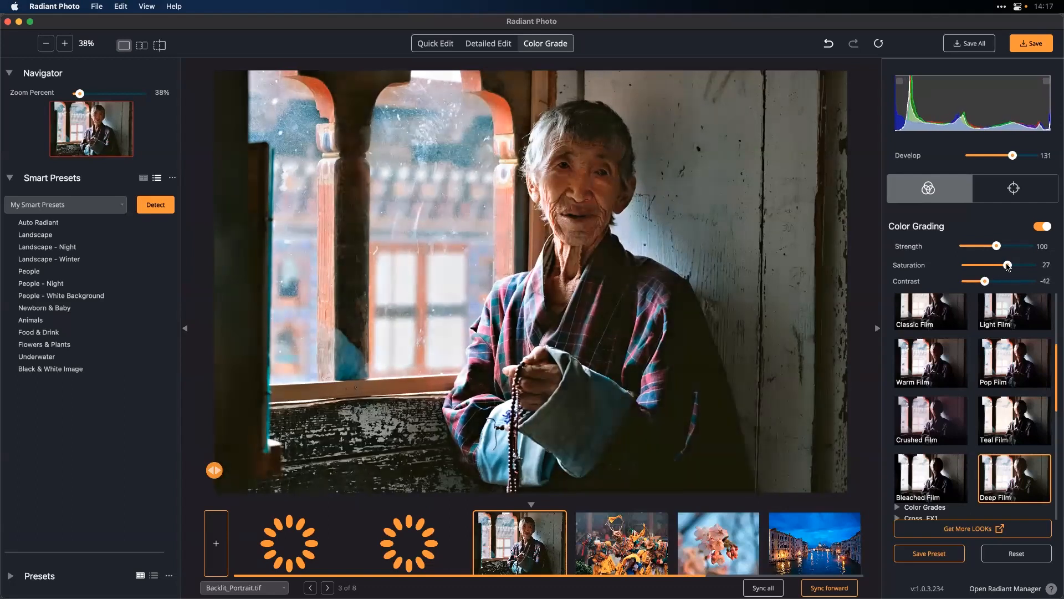
pyautogui.moveTo(703, 271); pyautogui.dragTo(703, 270)
# Apply the Light Portrait Vignette preset of the Graduated Filter and compare the portrait with the filter off and on
pyautogui.click(1030, 191)
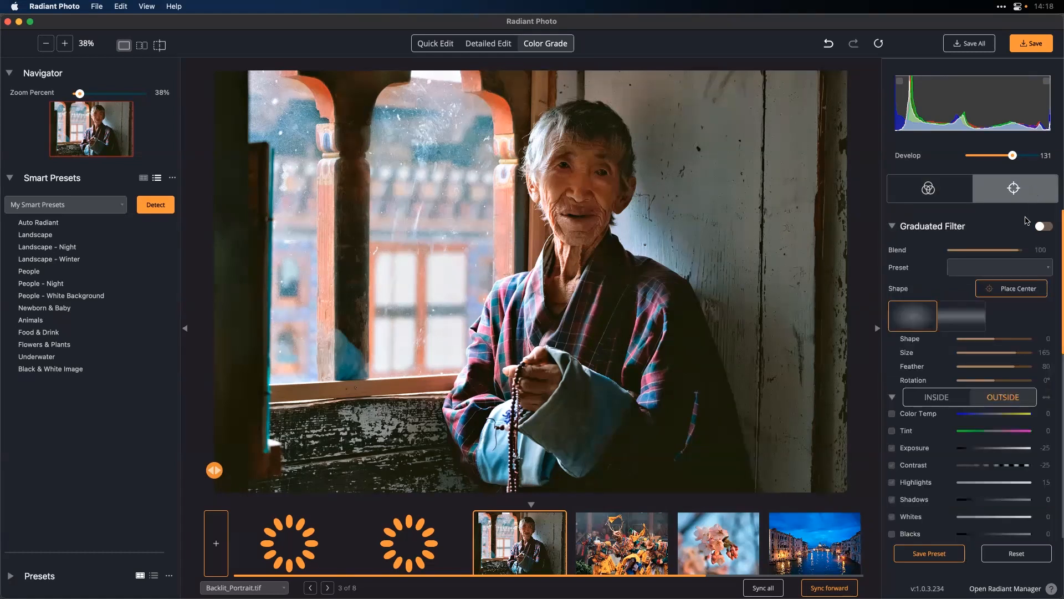
pyautogui.click(996, 269)
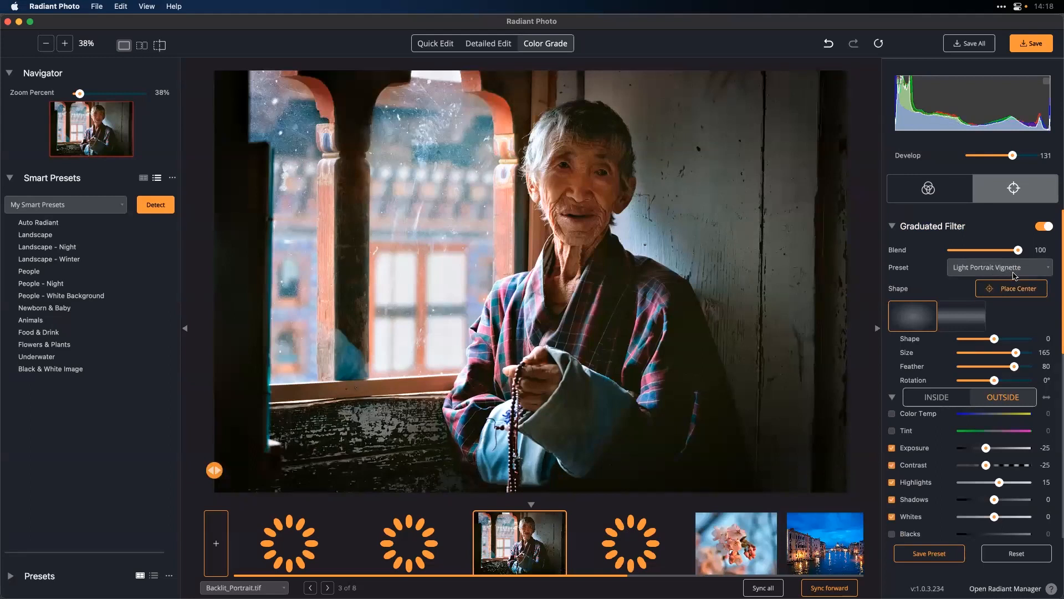
pyautogui.click(1043, 227)
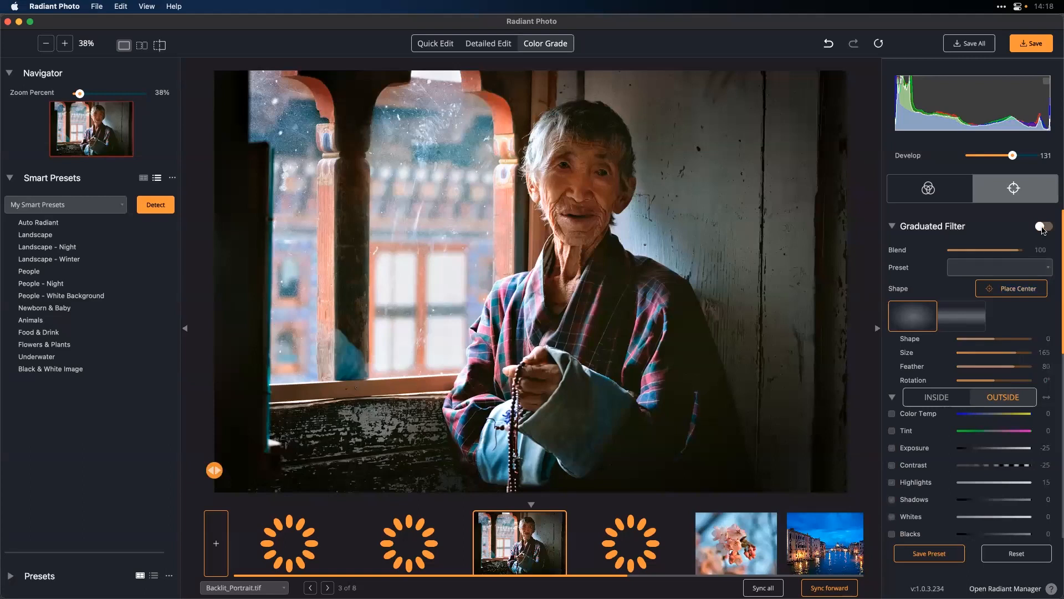
pyautogui.click(1042, 227)
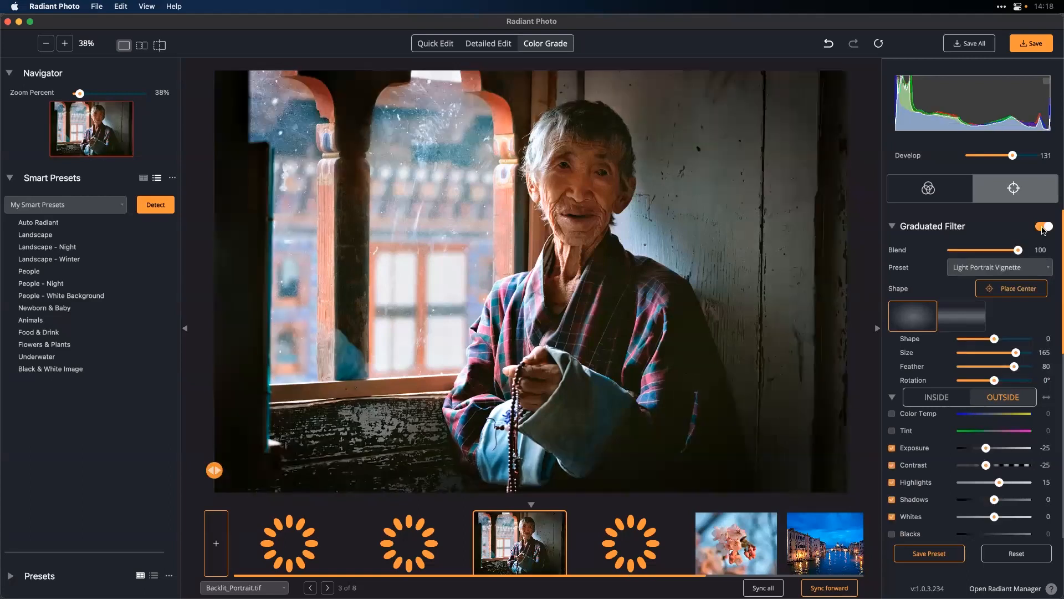
# Place the center of the vignette on the lower part of the sitter's face
pyautogui.scroll(-2, 1012, 273)
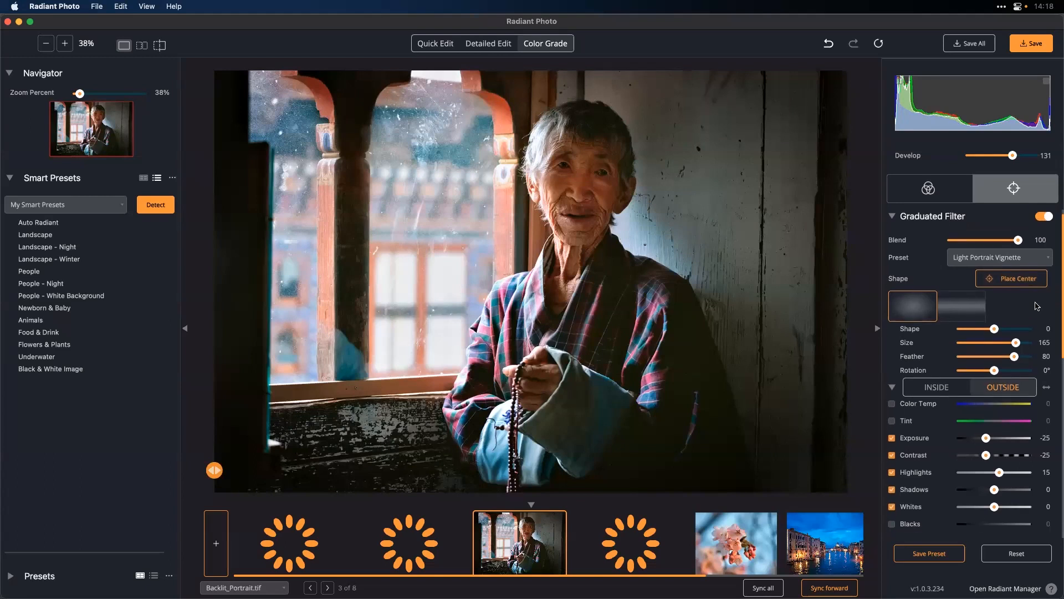
pyautogui.click(1012, 270)
pyautogui.click(530, 281)
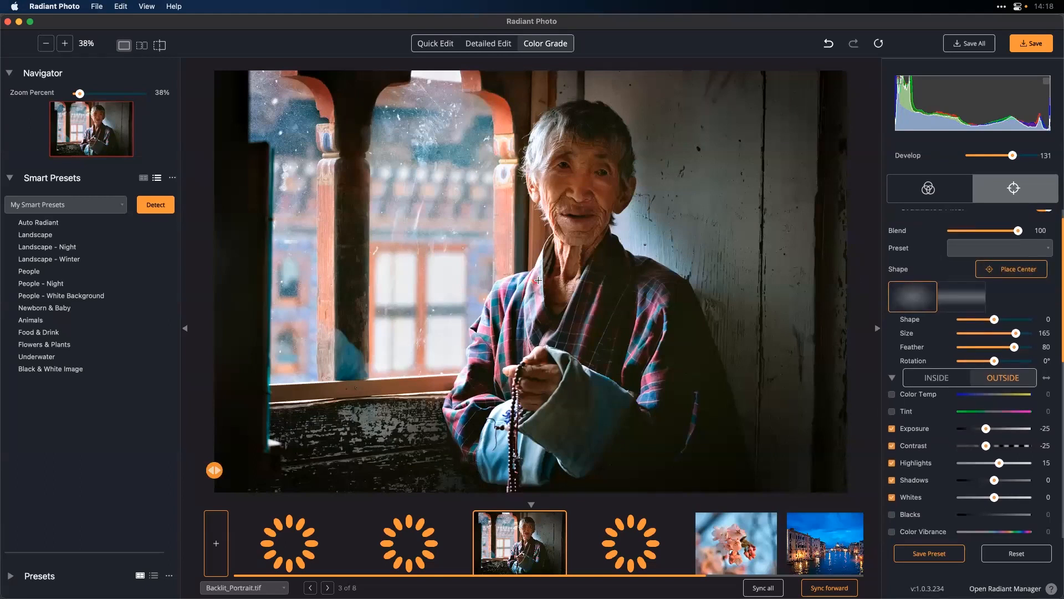
pyautogui.click(574, 257)
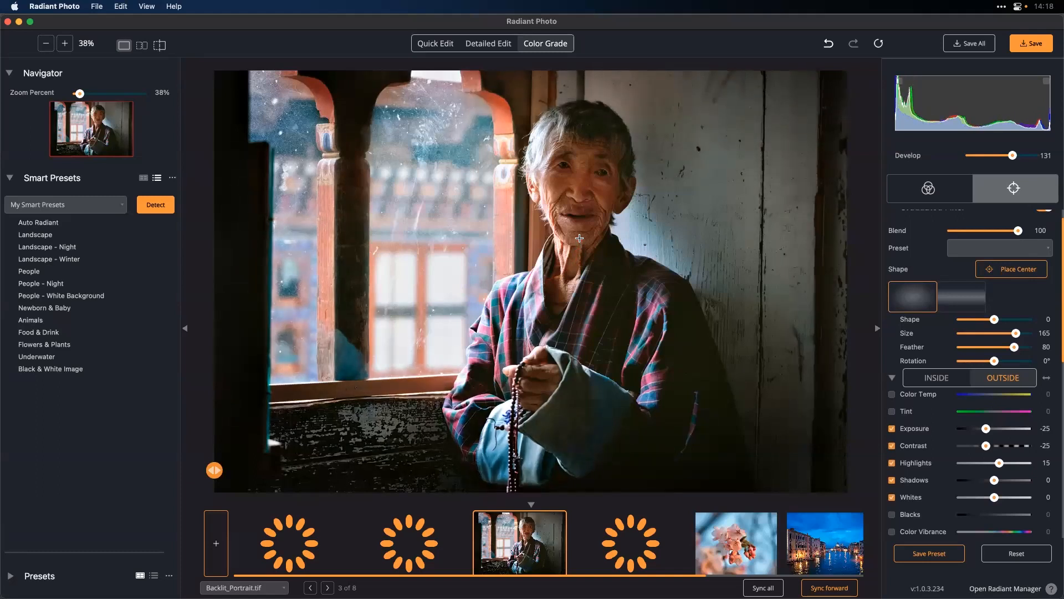
pyautogui.click(580, 235)
pyautogui.click(583, 219)
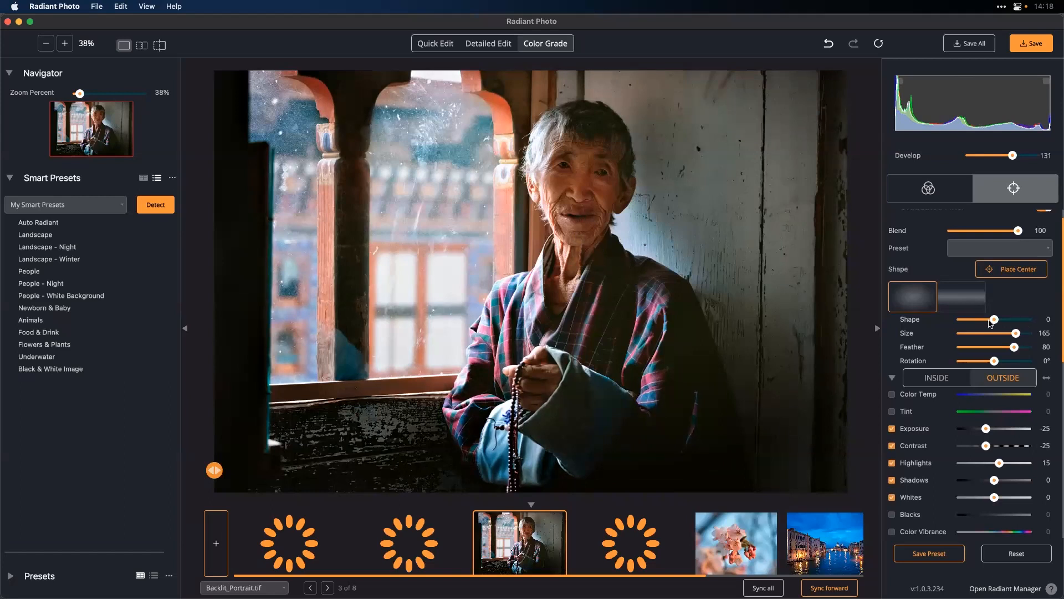
# Reshape the vignette with Shape -58, Feather 100 and Rotation 14°
pyautogui.moveTo(994, 321); pyautogui.dragTo(967, 321)
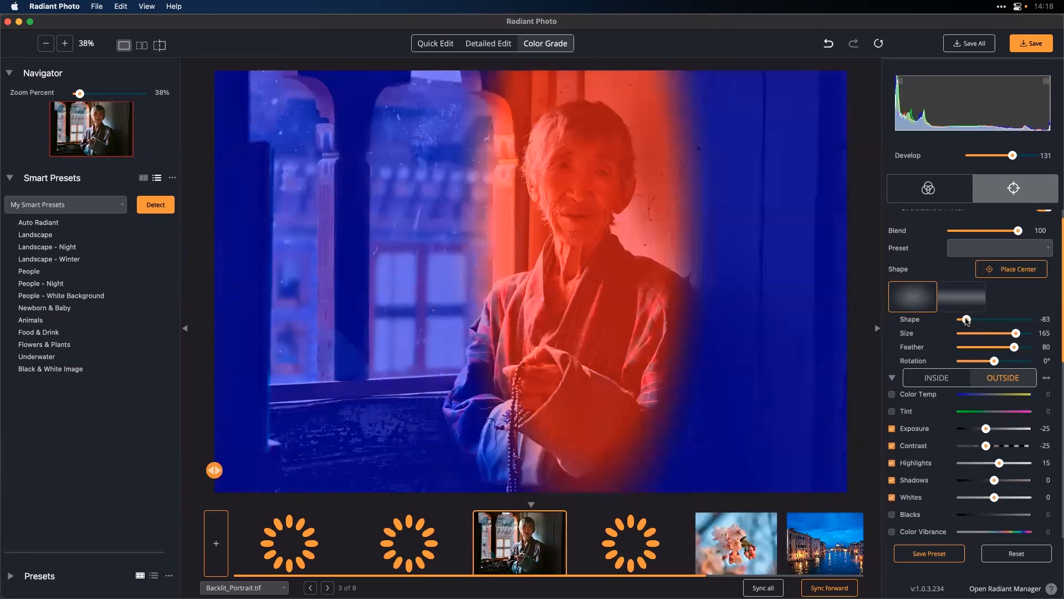
pyautogui.moveTo(1014, 347)
pyautogui.mouseDown()
pyautogui.moveTo(1030, 350)
pyautogui.moveTo(999, 361)
pyautogui.mouseUp()
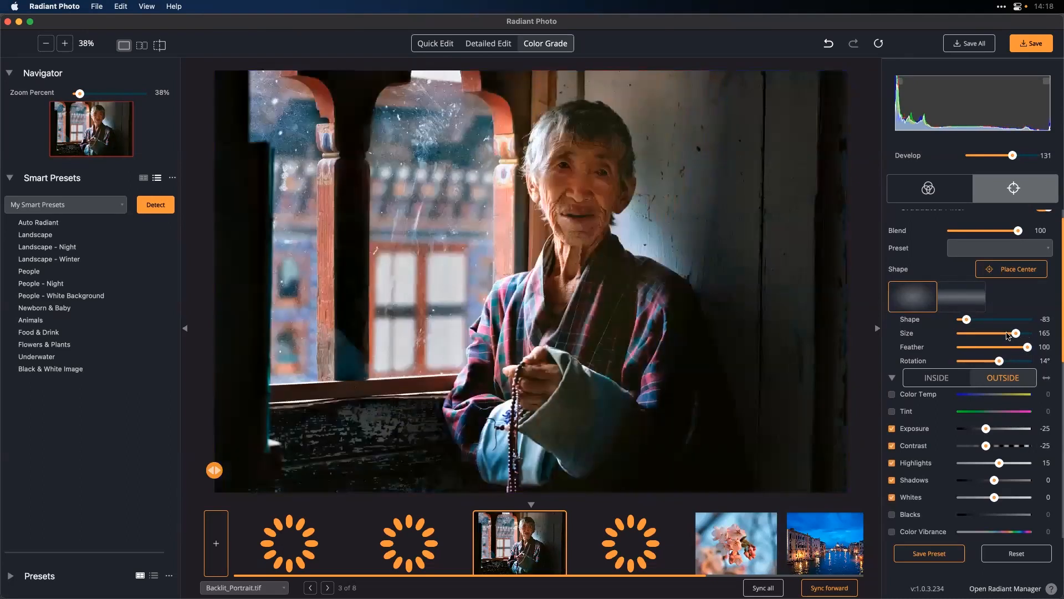
pyautogui.moveTo(974, 323); pyautogui.dragTo(975, 324)
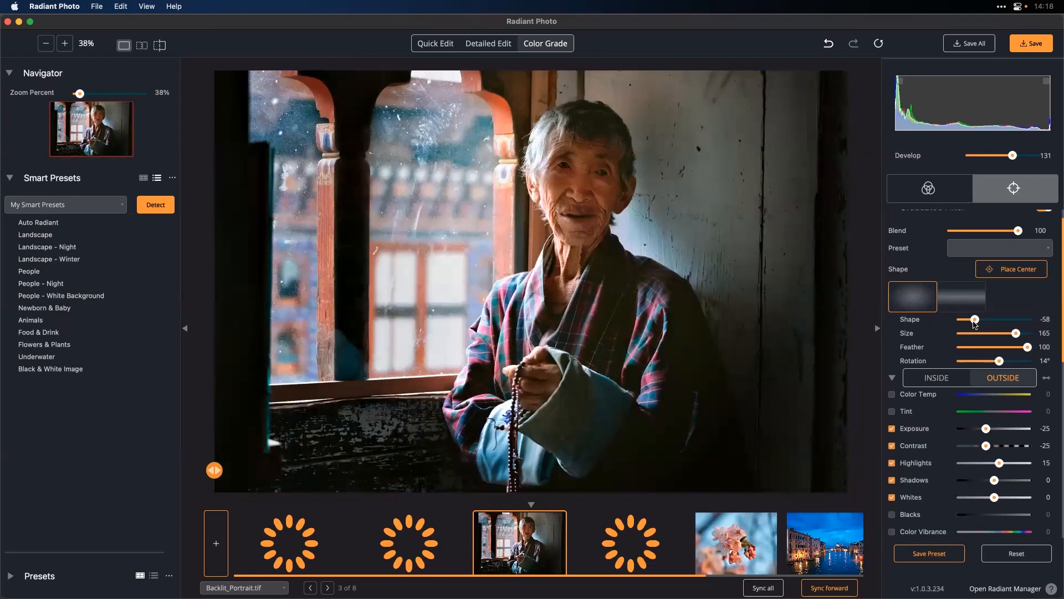
# For the area inside the vignette, set Shadows to 43 and Blacks to -11, and lower Highlights slightly
pyautogui.click(940, 382)
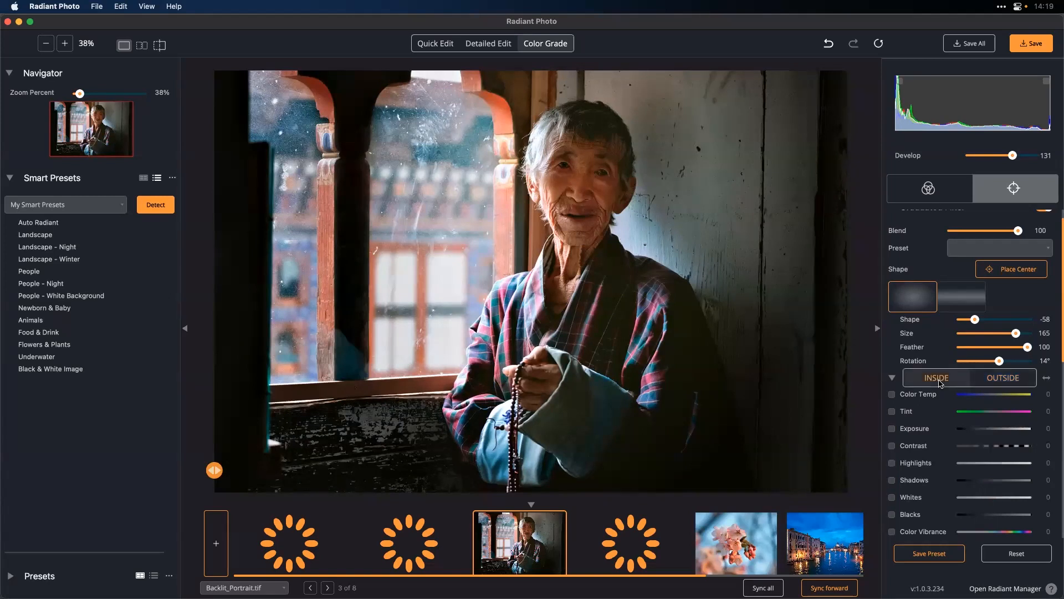
pyautogui.scroll(-3, 947, 387)
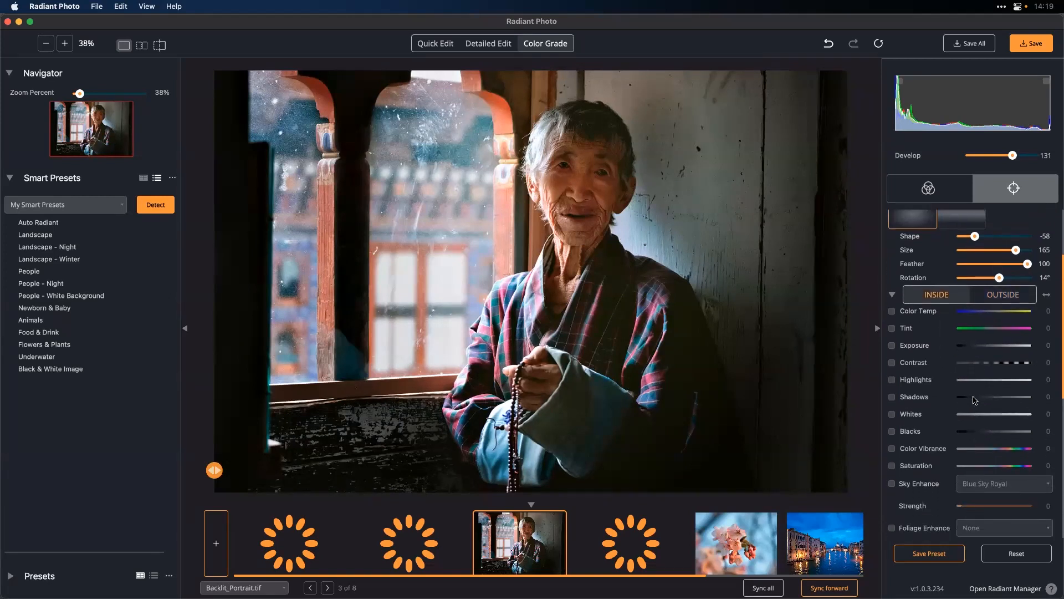
pyautogui.moveTo(990, 398); pyautogui.dragTo(1008, 399)
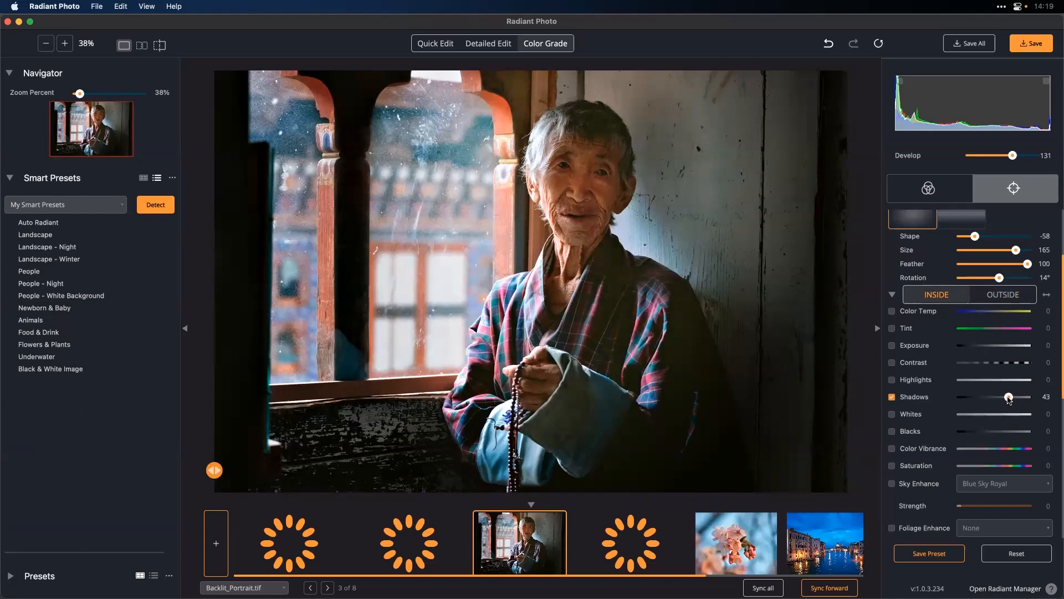
pyautogui.click(990, 432)
pyautogui.scroll(-3, 991, 435)
pyautogui.scroll(3, 990, 434)
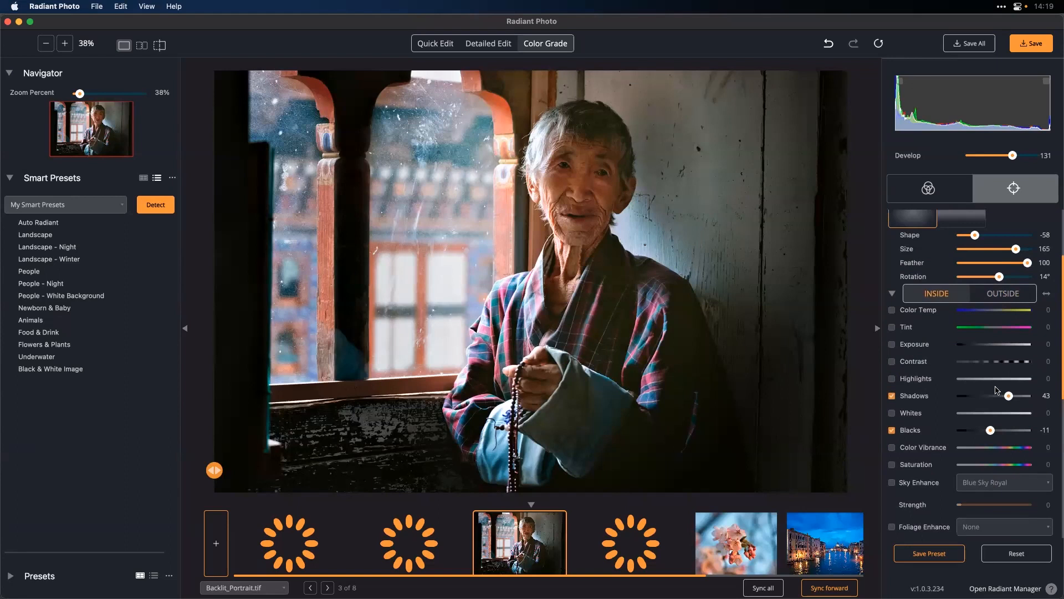
pyautogui.click(990, 379)
# For the area outside the vignette, set Blacks to -52, Shadows to 23 and Color Temp to 22
pyautogui.click(1005, 297)
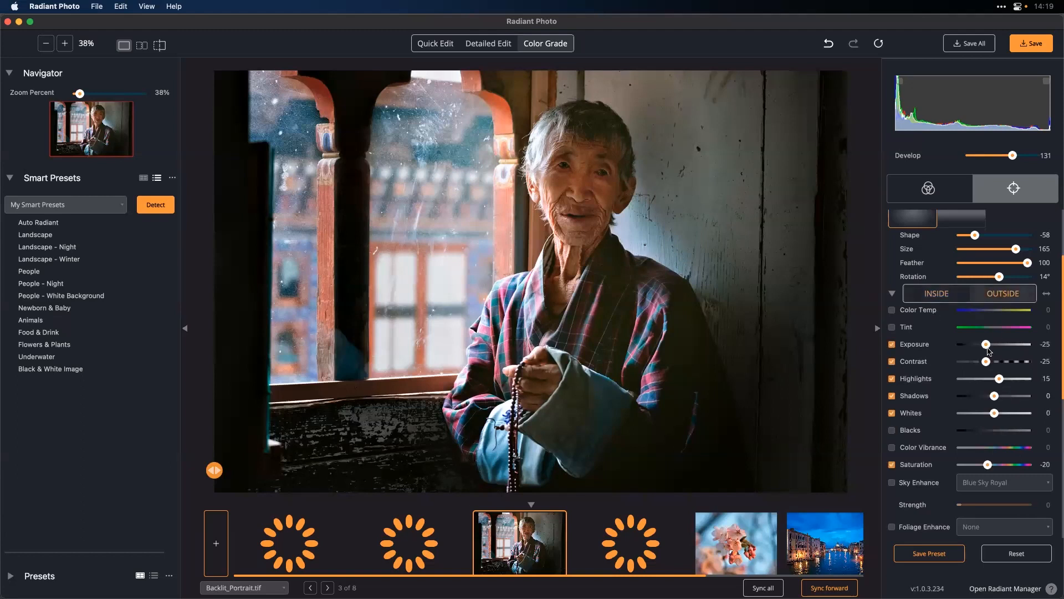
pyautogui.scroll(-1, 996, 358)
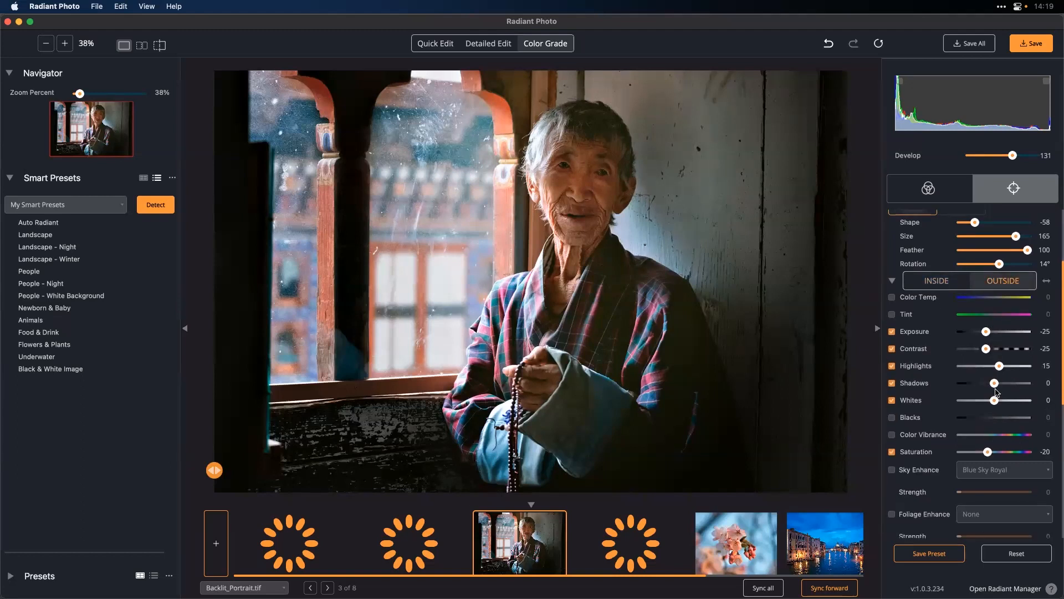
pyautogui.click(987, 419)
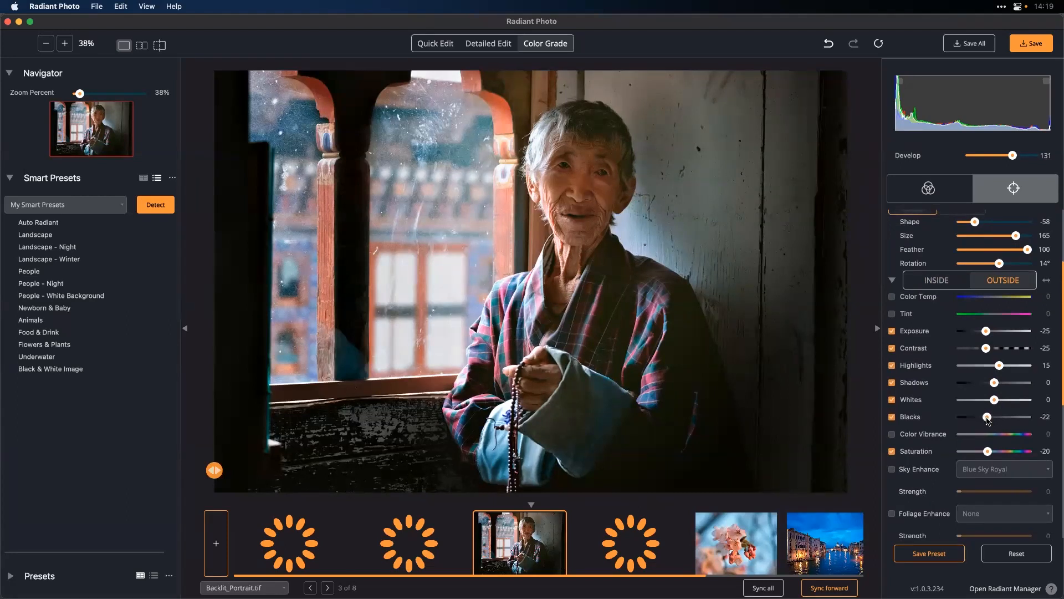
pyautogui.moveTo(987, 419); pyautogui.dragTo(977, 420)
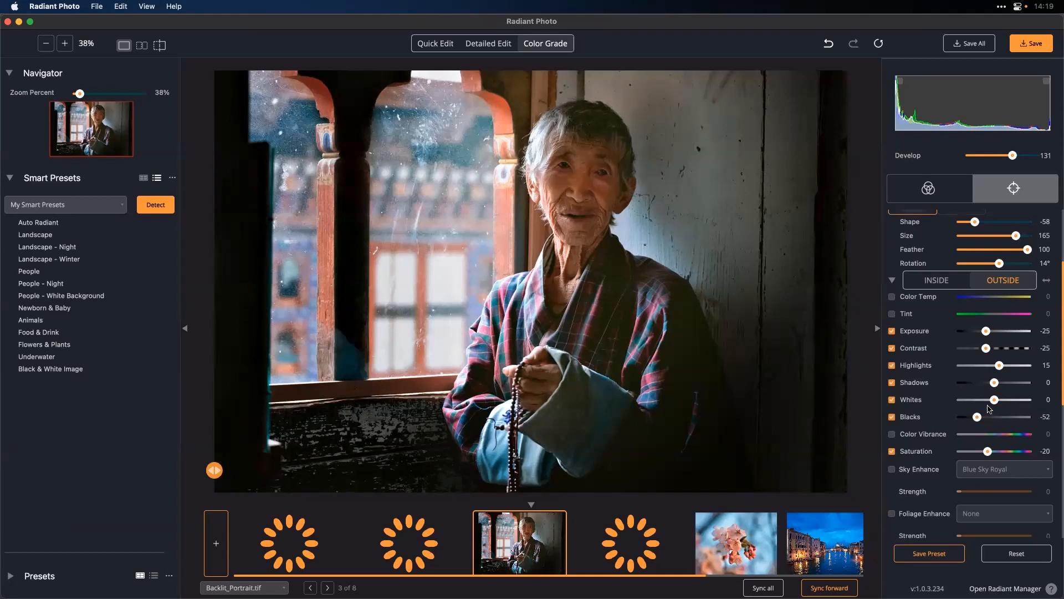
pyautogui.moveTo(995, 383); pyautogui.dragTo(1002, 384)
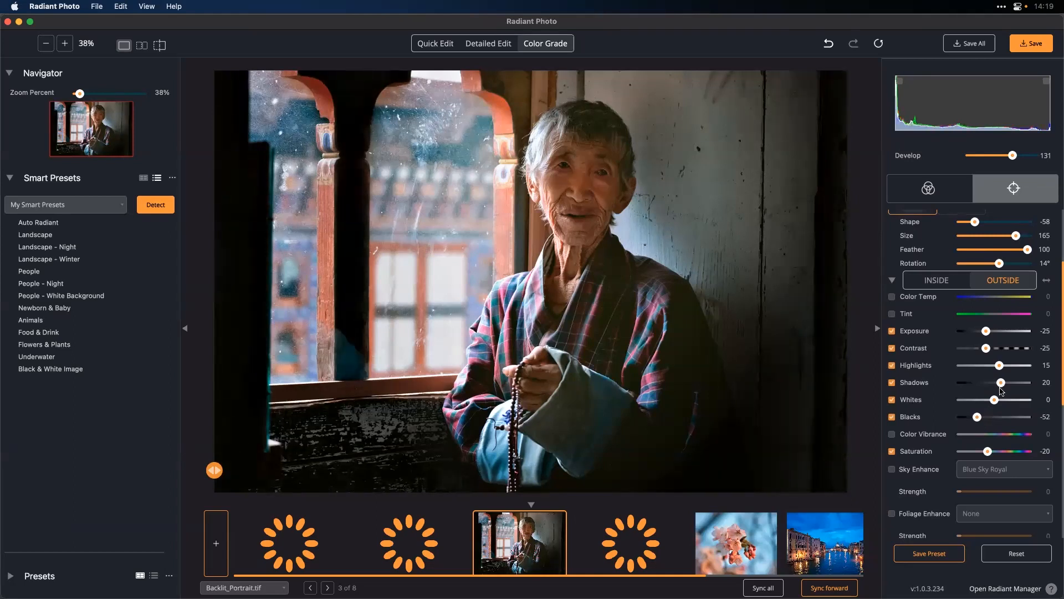
pyautogui.scroll(2, 998, 346)
pyautogui.click(984, 336)
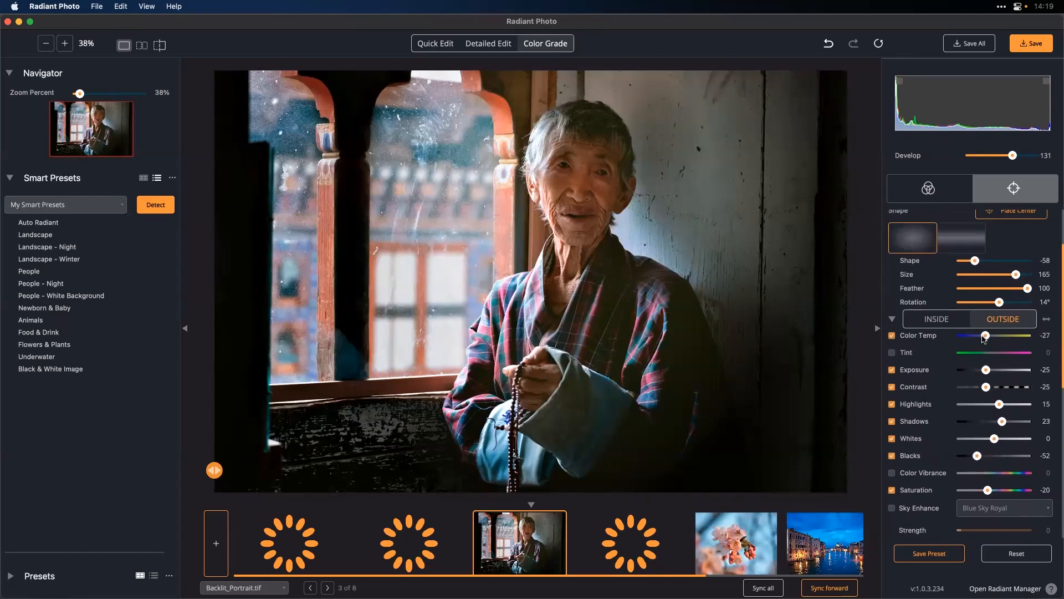
pyautogui.moveTo(985, 336); pyautogui.dragTo(1001, 336)
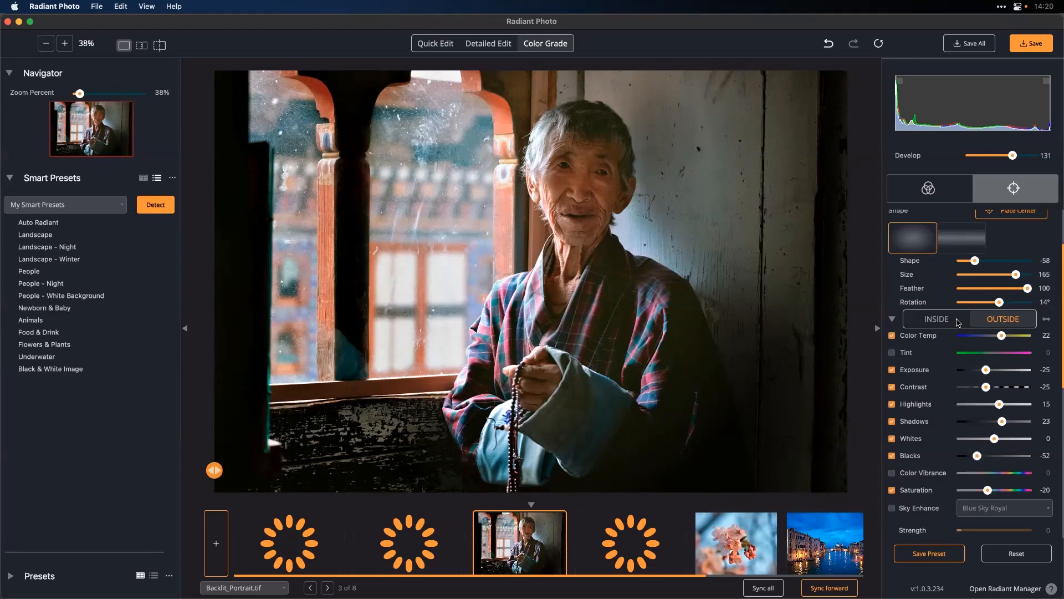
# In the Finishing Tools, set Whites to -7 and Shadows to -17 for the backlit portrait
pyautogui.scroll(1, 948, 364)
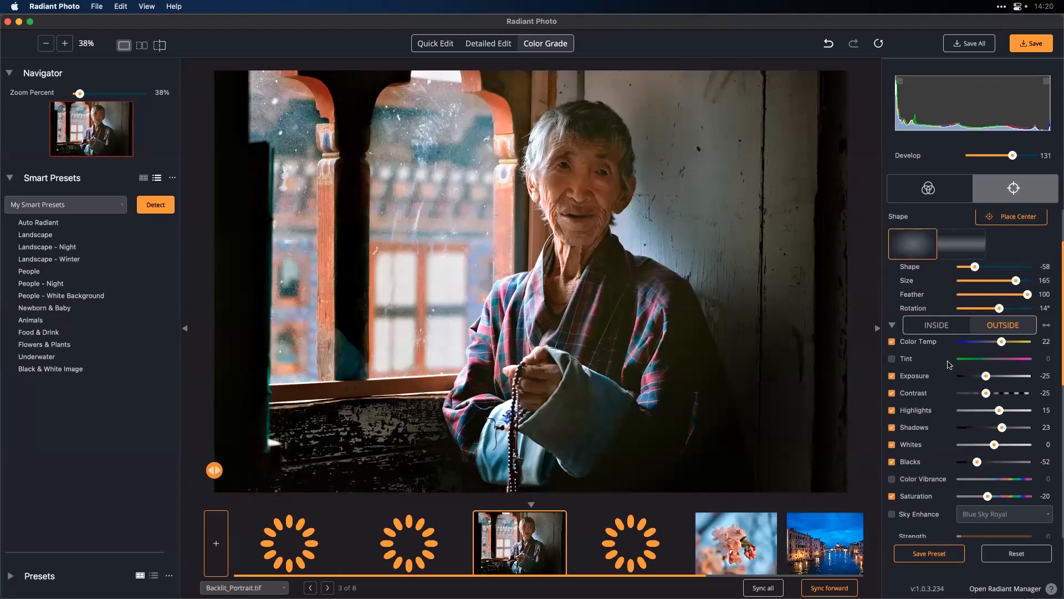
pyautogui.scroll(-5, 951, 364)
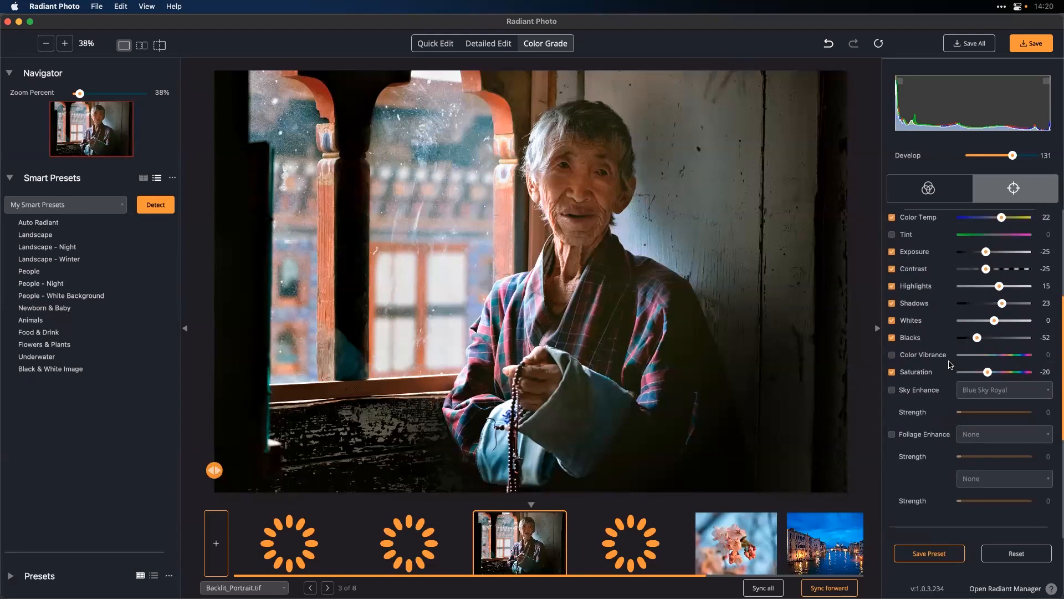
pyautogui.scroll(-4, 949, 365)
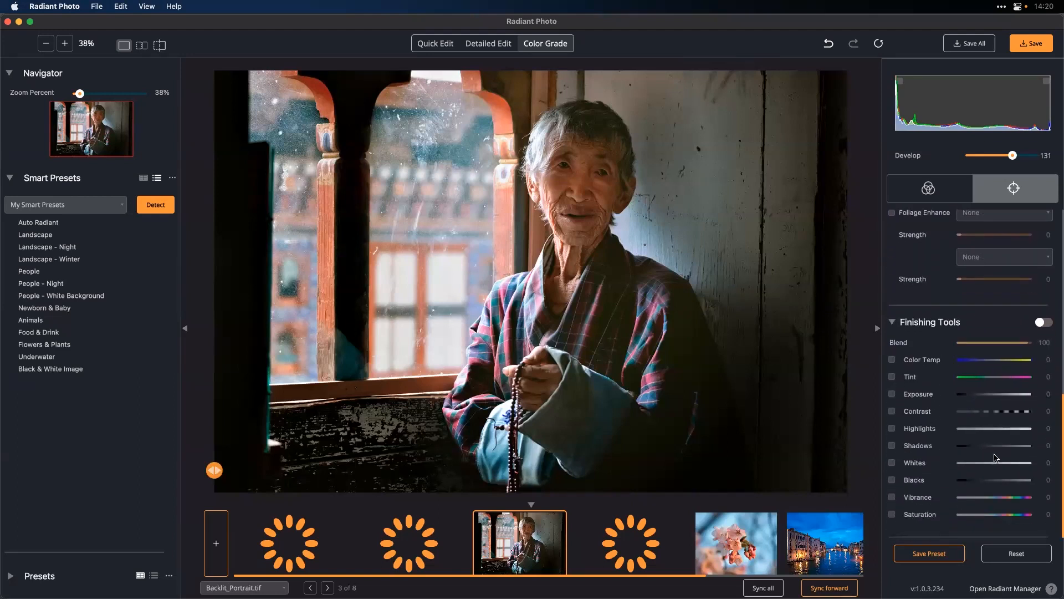
pyautogui.click(992, 464)
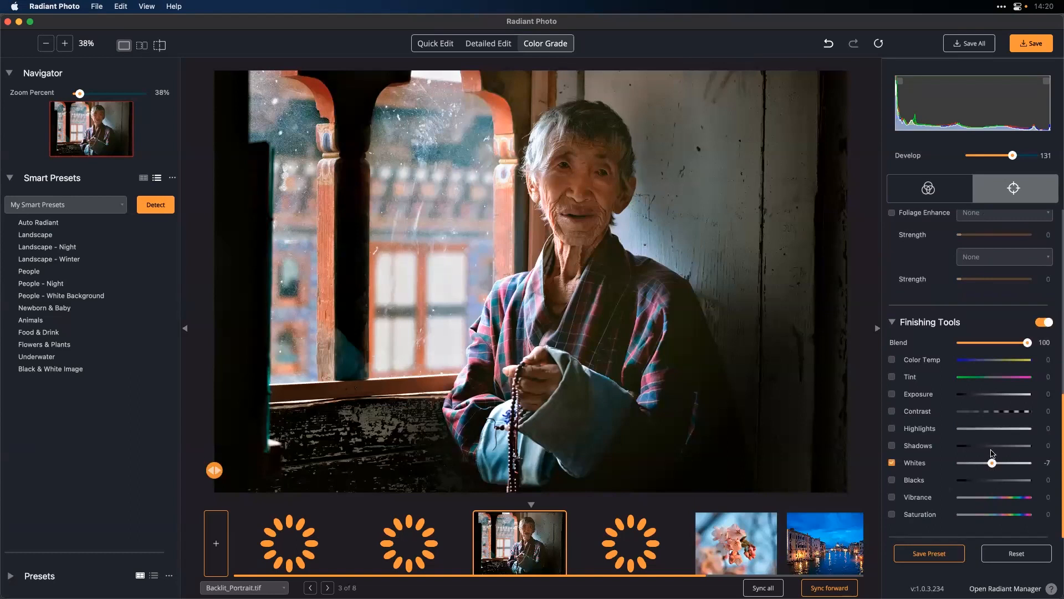
pyautogui.moveTo(992, 447); pyautogui.dragTo(989, 449)
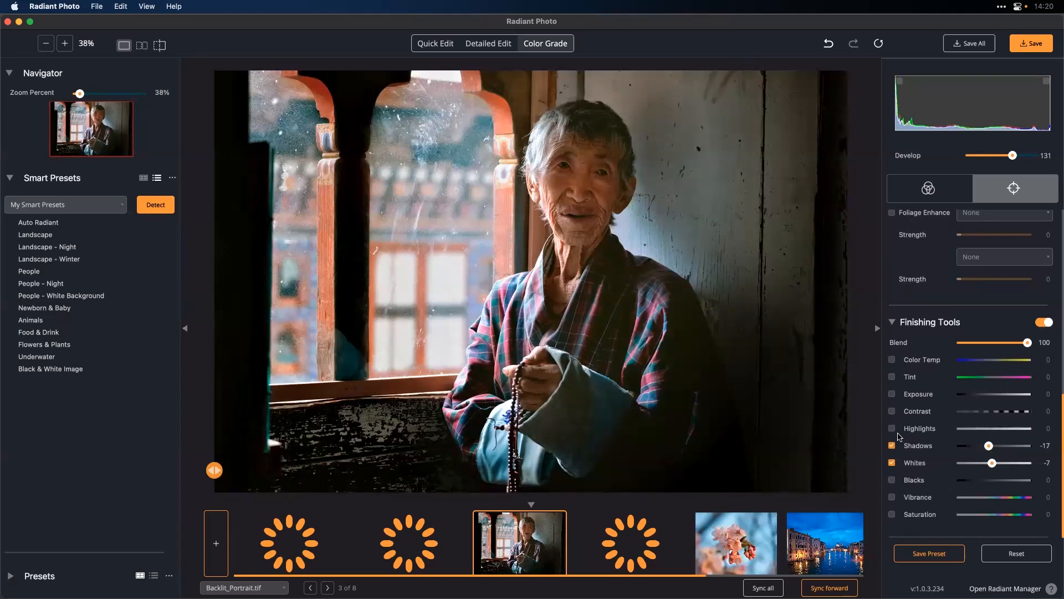
pyautogui.click(593, 356)
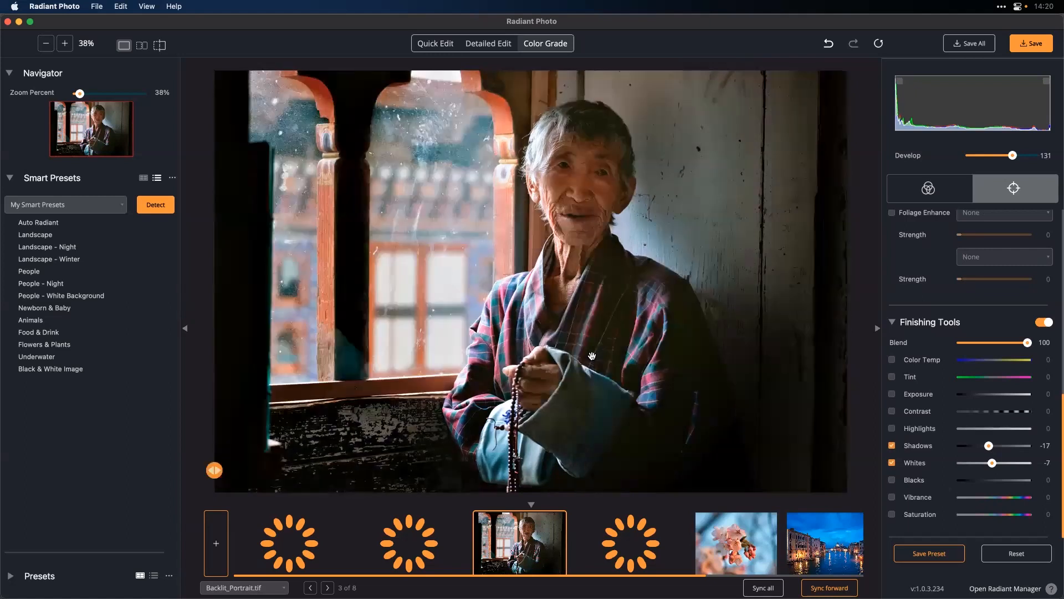
pyautogui.click(593, 356)
# Look over the groups offered for saving the current settings as a preset and leave without saving
pyautogui.click(940, 551)
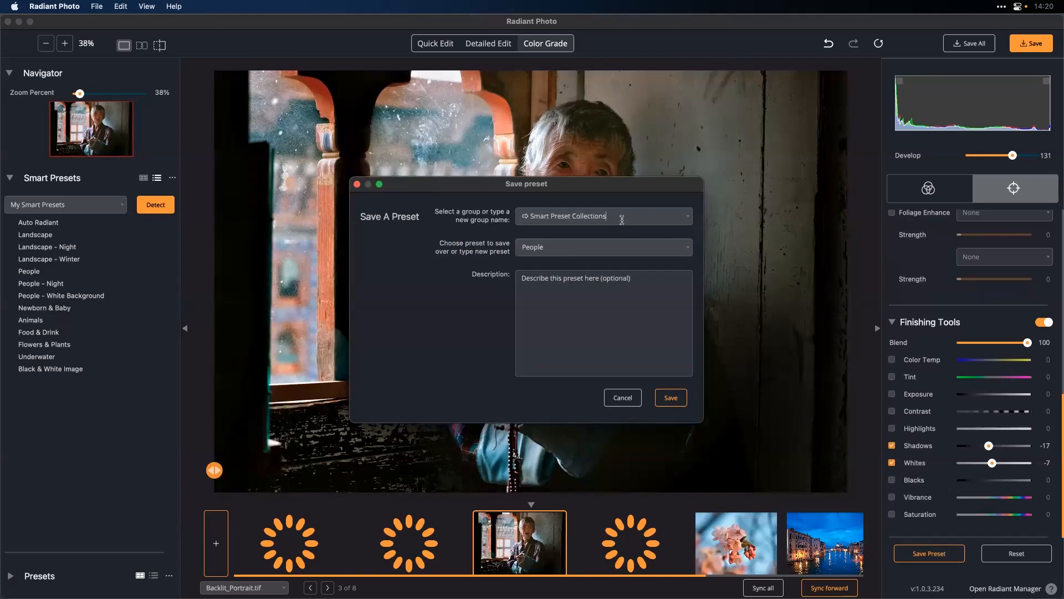
pyautogui.click(687, 217)
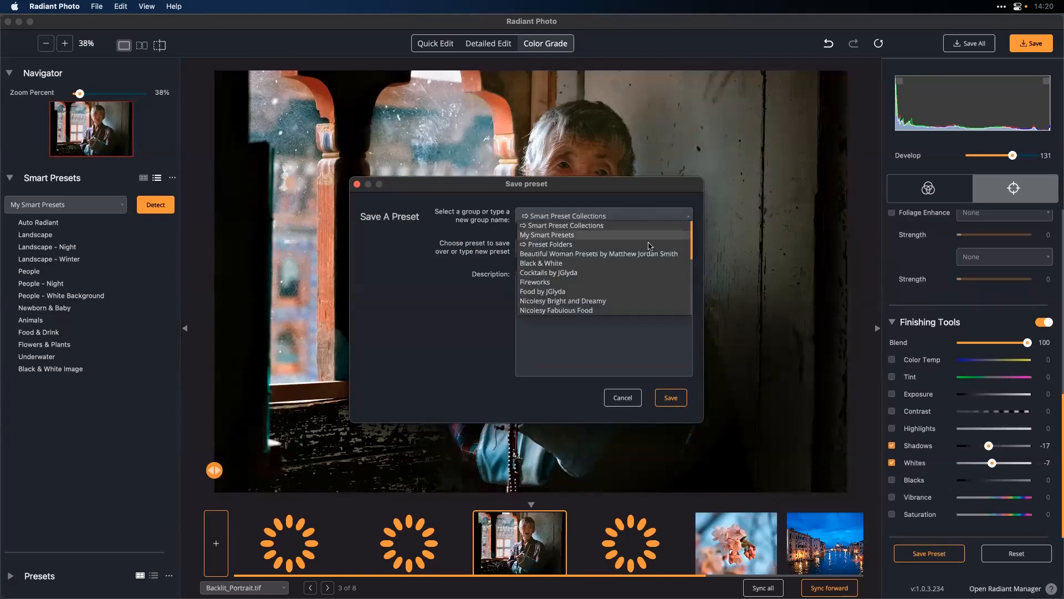
pyautogui.click(618, 397)
pyautogui.click(623, 397)
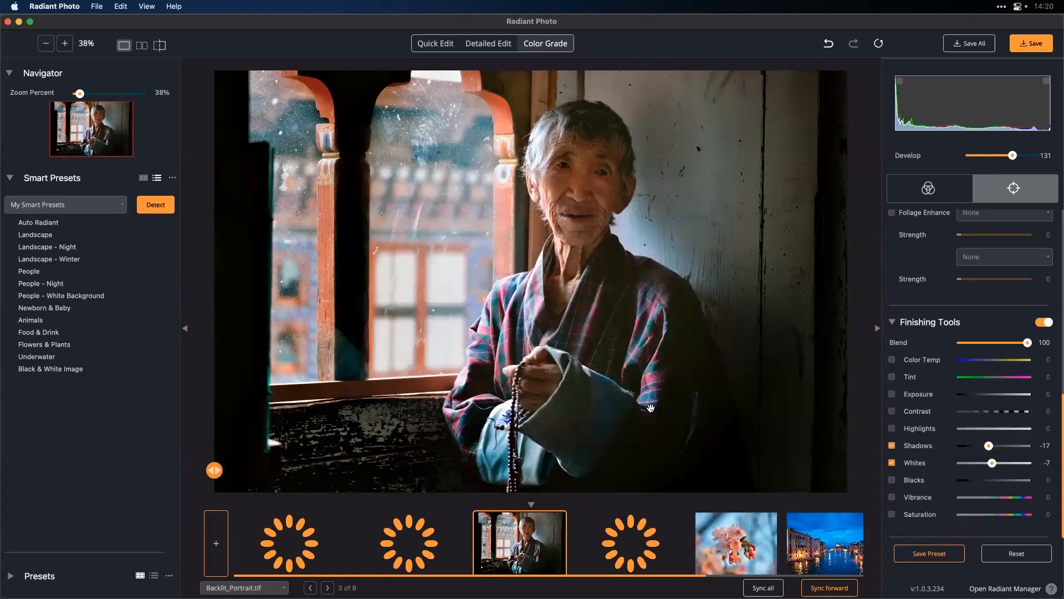
# Switch to Male_Portrait.jpeg and lower the Blend of its Graduated Filter to 16
pyautogui.moveTo(545, 538)
pyautogui.click(435, 540)
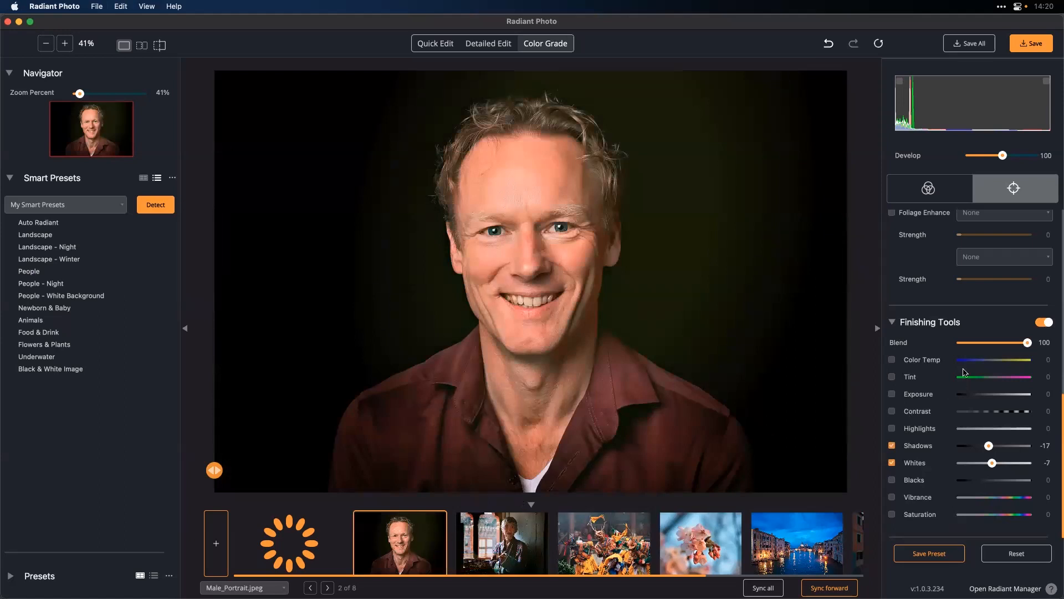
pyautogui.scroll(5, 966, 373)
pyautogui.scroll(6, 965, 339)
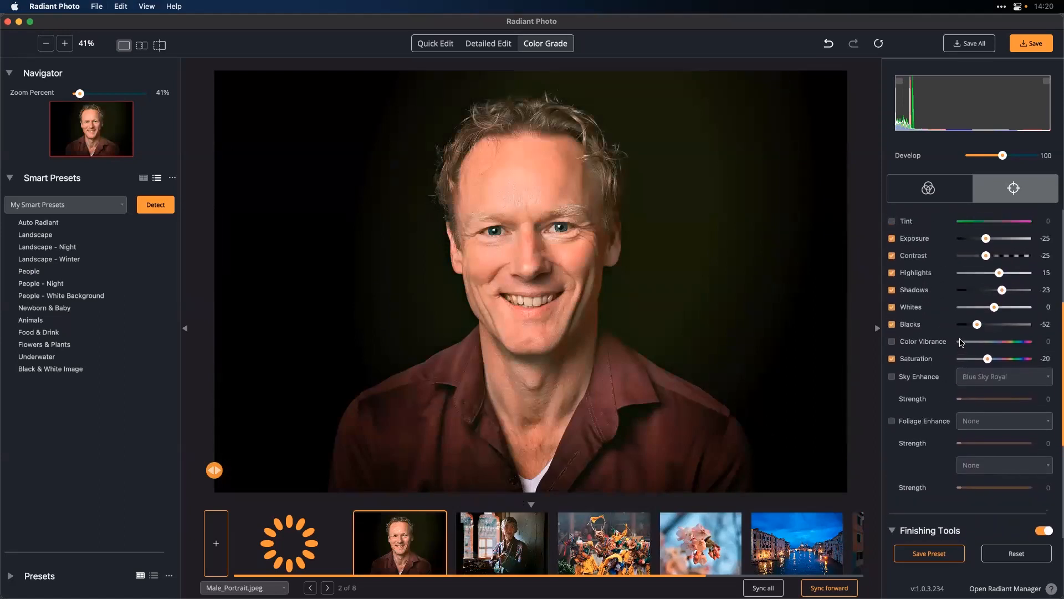
pyautogui.scroll(1, 972, 335)
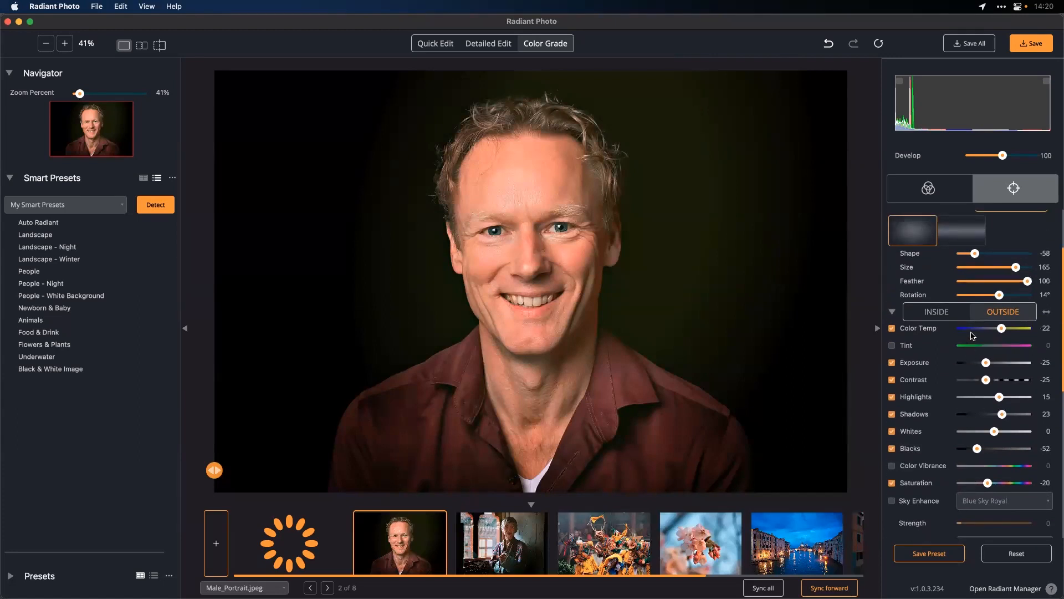
pyautogui.scroll(4, 971, 335)
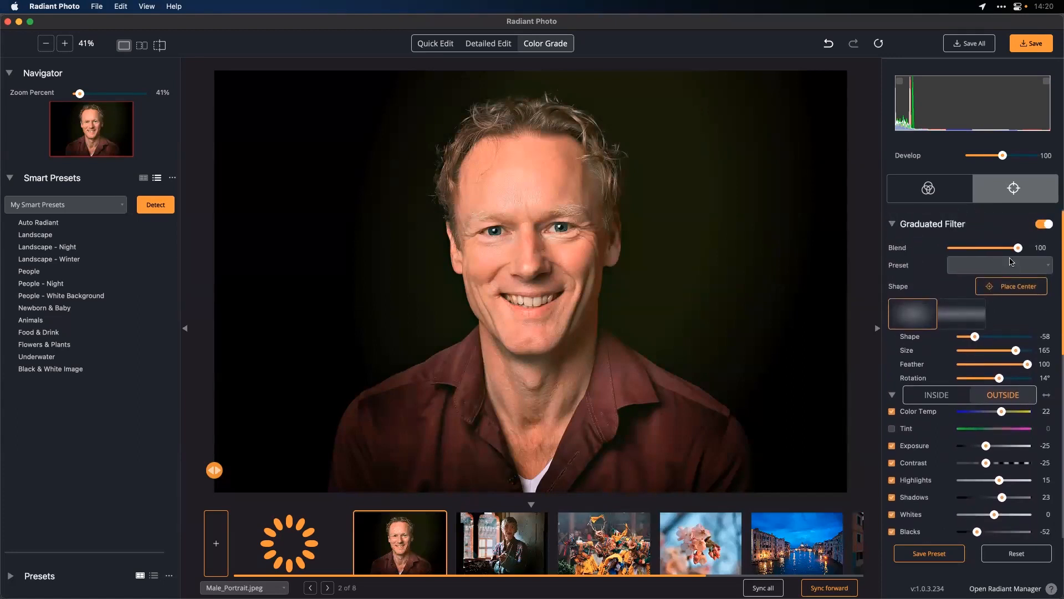
pyautogui.moveTo(1018, 251); pyautogui.dragTo(963, 251)
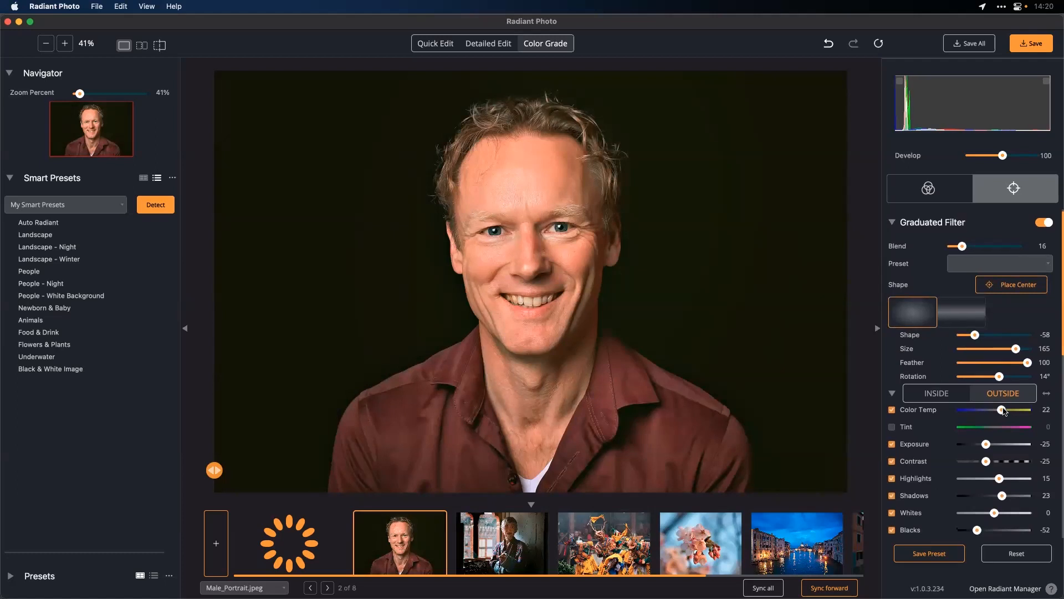
# Turn off the Color Temp adjustment for the area outside the vignette
pyautogui.click(893, 411)
pyautogui.click(892, 412)
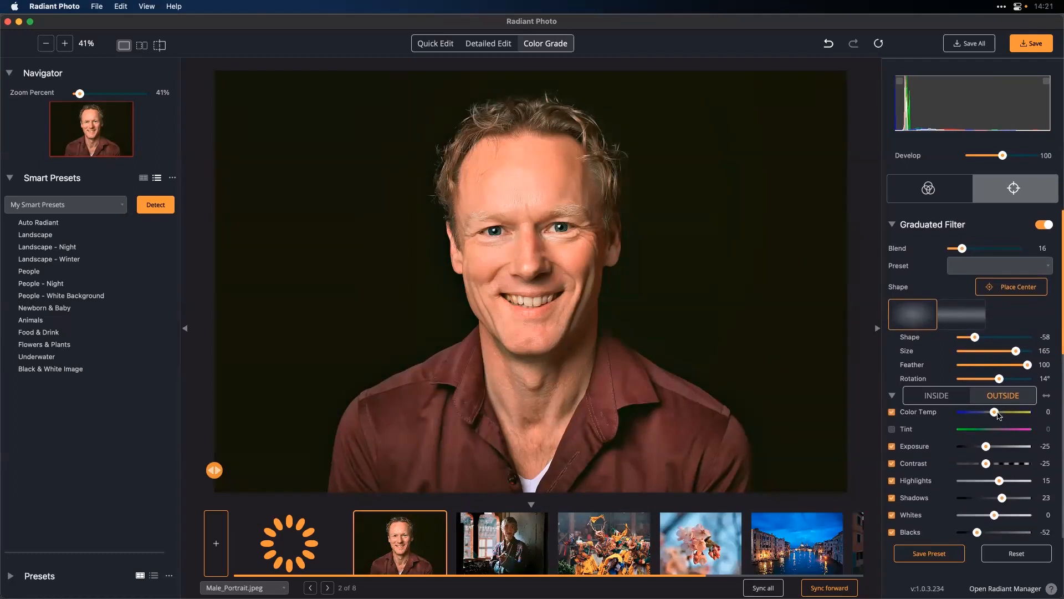
pyautogui.click(893, 412)
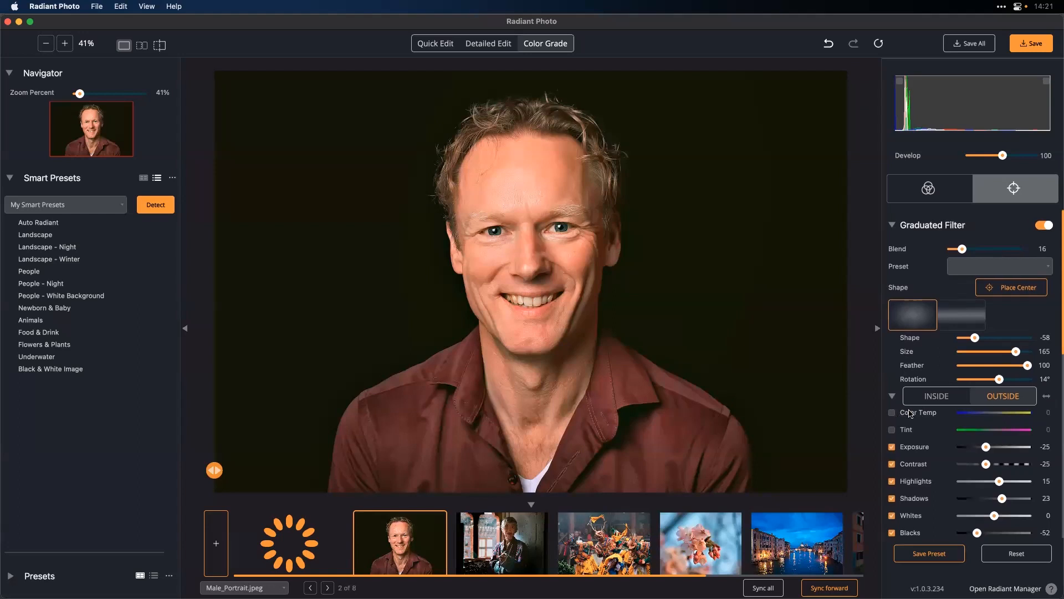
# Set the vignette's Shape to -42 and the Exposure of the area outside it to -5
pyautogui.click(936, 397)
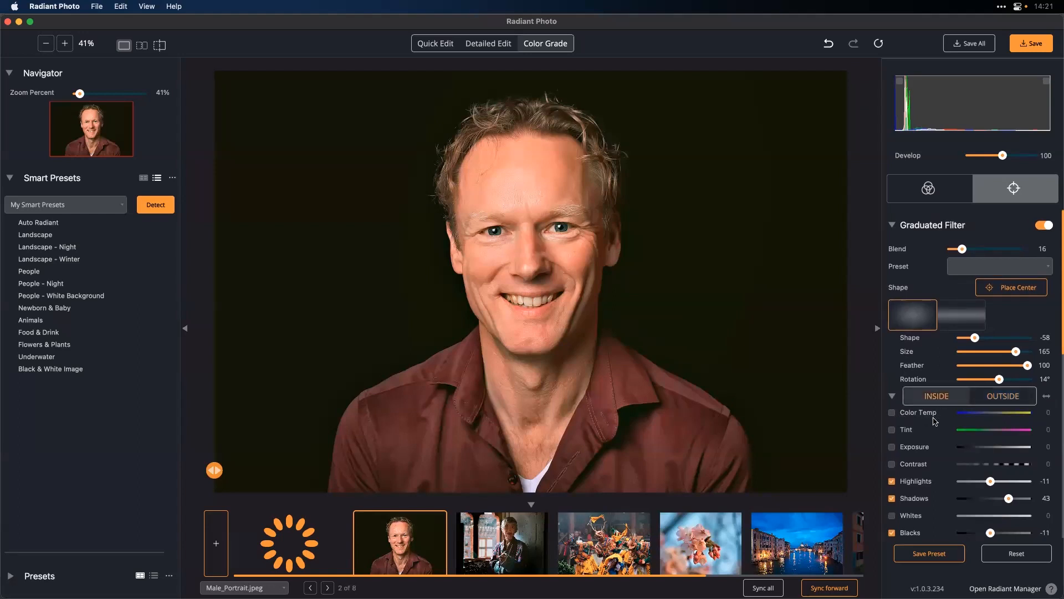
pyautogui.scroll(-3, 997, 424)
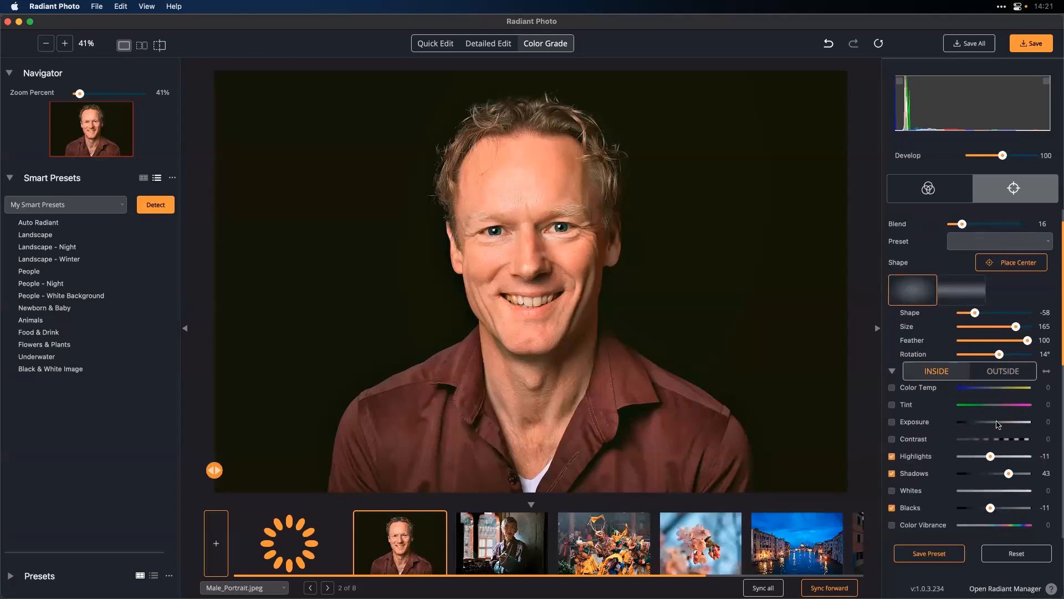
pyautogui.moveTo(979, 302)
pyautogui.mouseDown()
pyautogui.moveTo(997, 302)
pyautogui.moveTo(979, 302)
pyautogui.mouseUp()
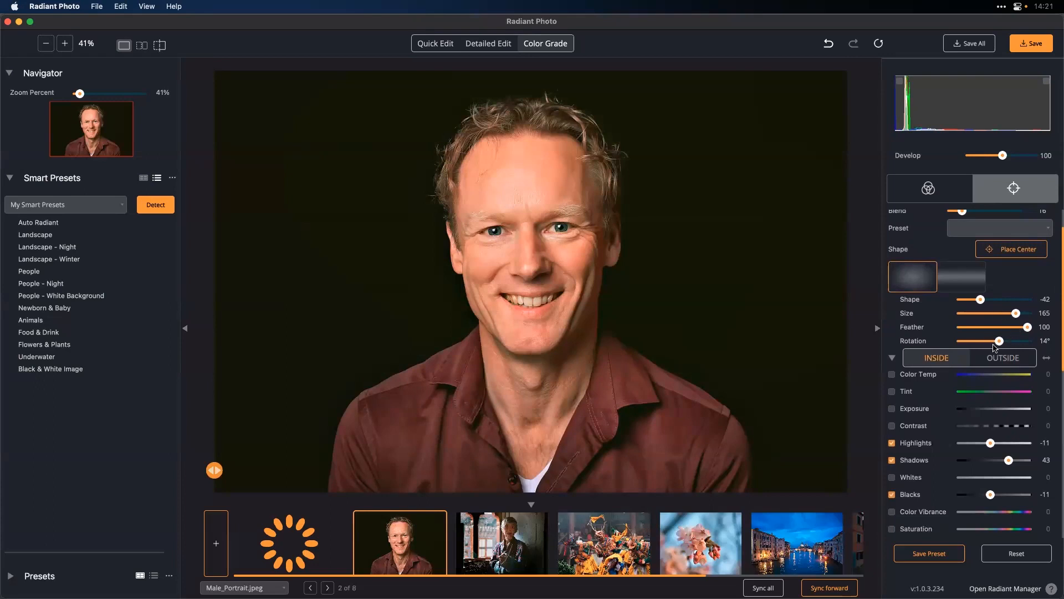
pyautogui.scroll(2, 1002, 399)
pyautogui.click(1003, 398)
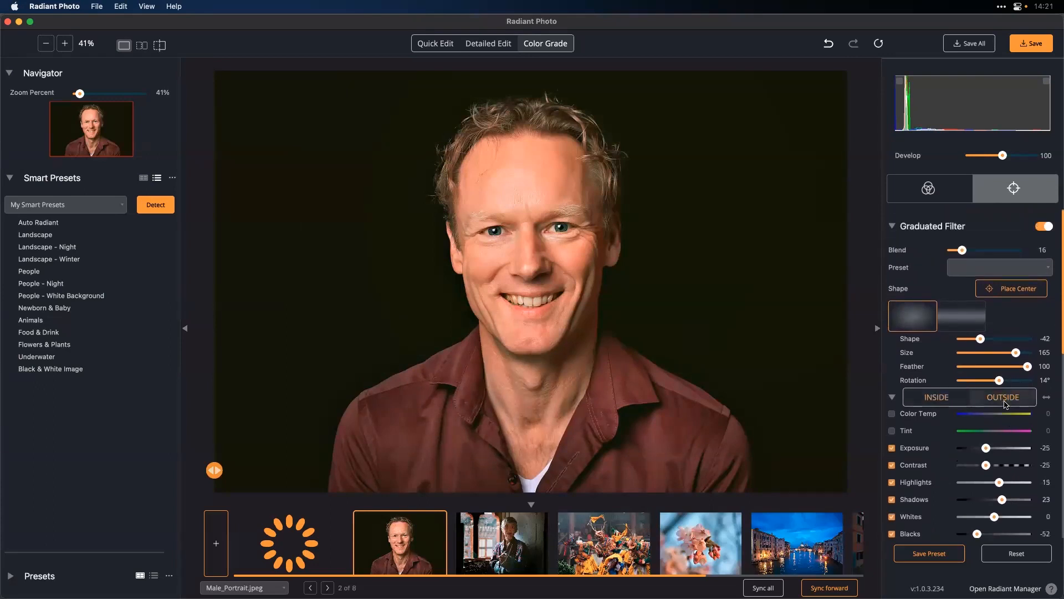
pyautogui.moveTo(989, 450); pyautogui.dragTo(993, 450)
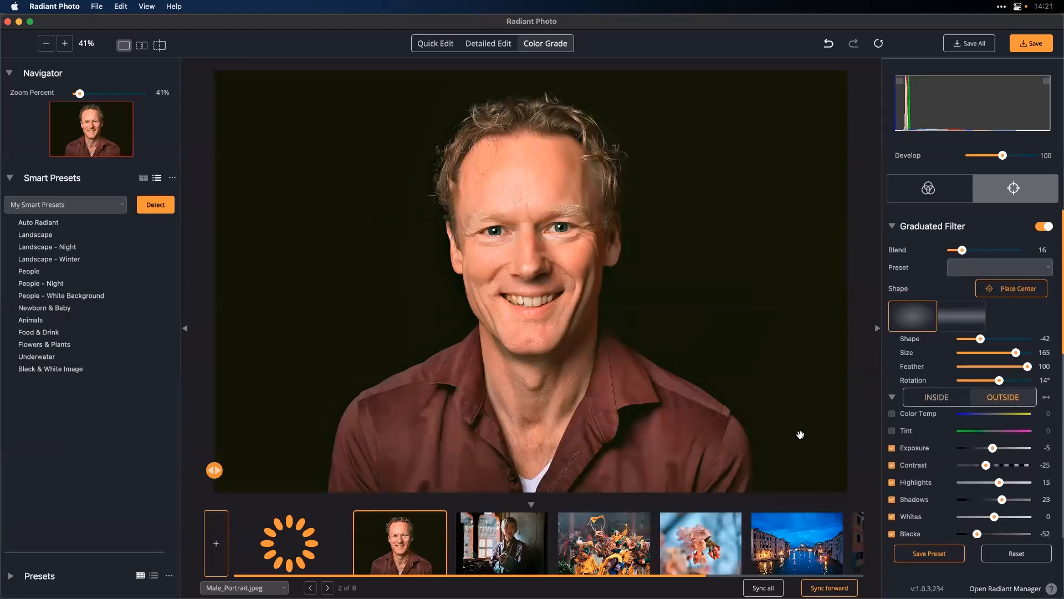
# Switch to the Canal.tif photo with the colorful houses for editing
pyautogui.moveTo(616, 551)
pyautogui.hscroll(5, 617, 552)
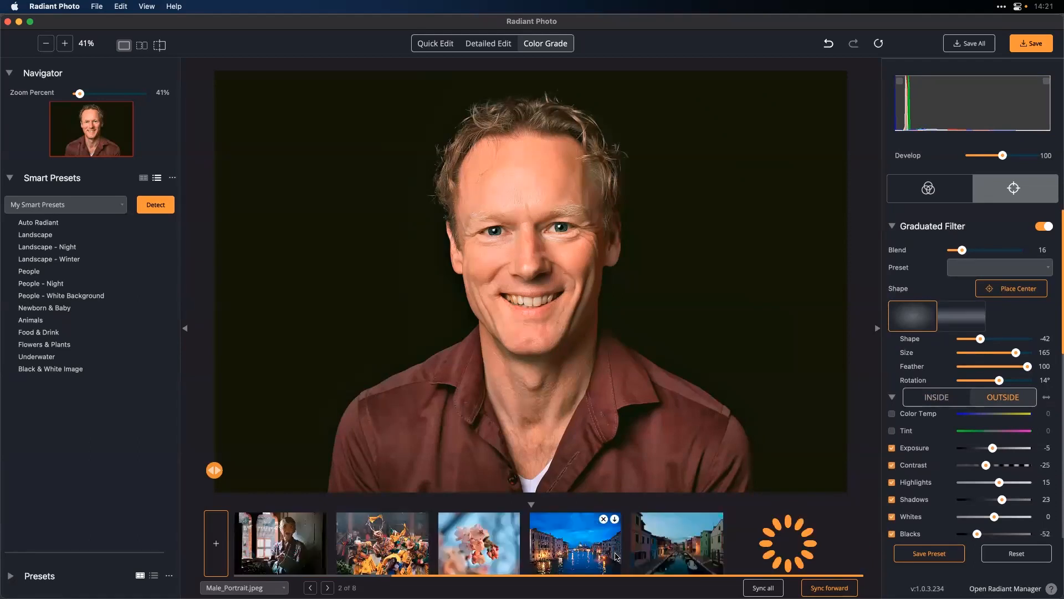
pyautogui.click(665, 556)
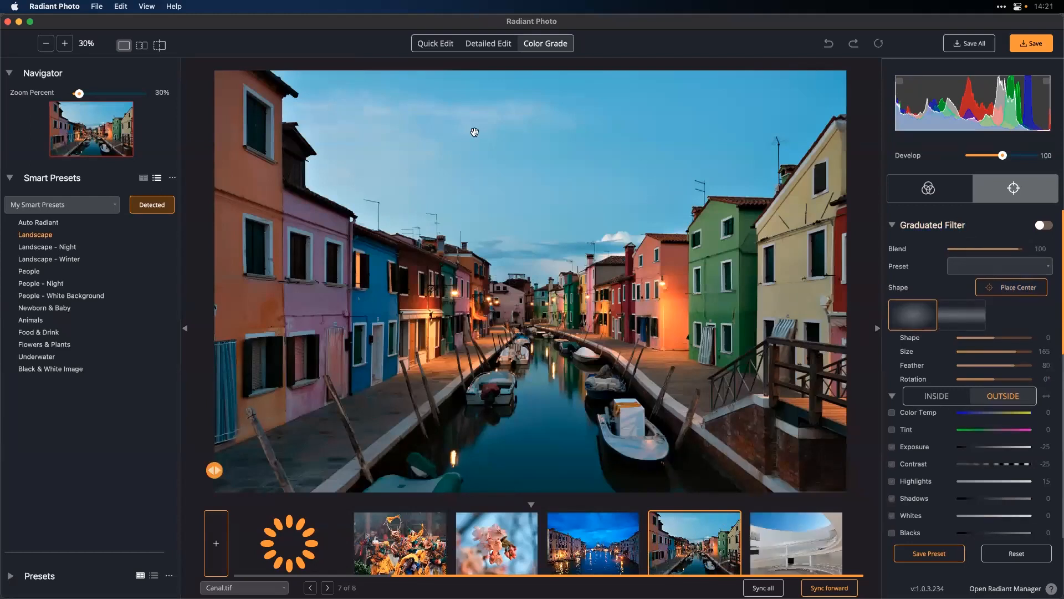
pyautogui.click(480, 180)
pyautogui.moveTo(480, 181); pyautogui.dragTo(481, 181)
# Collapse the Smart Presets and look over the list of installed preset collections
pyautogui.click(8, 178)
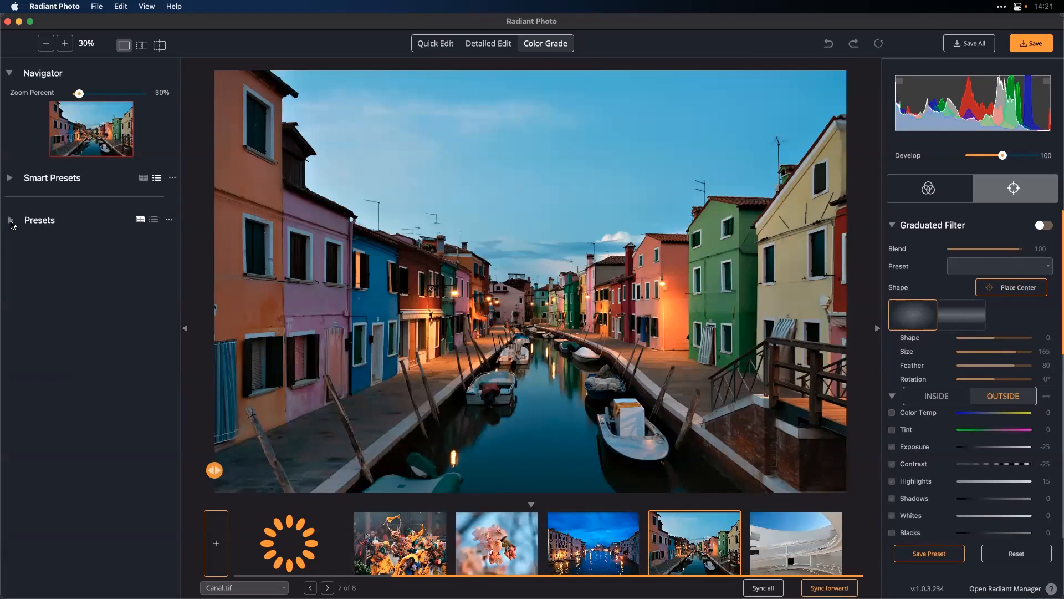
pyautogui.click(11, 221)
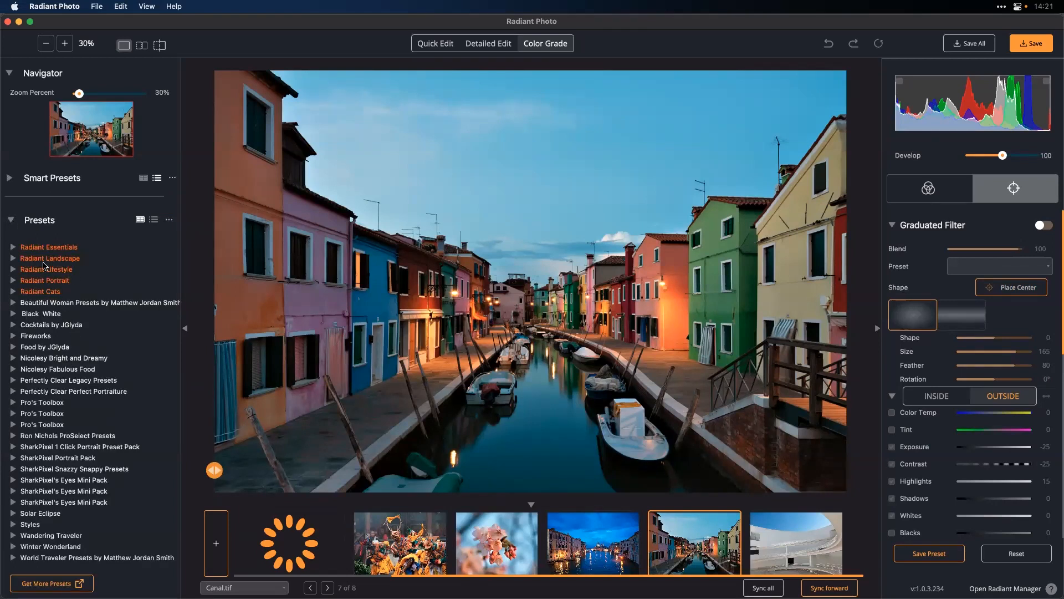
pyautogui.click(11, 220)
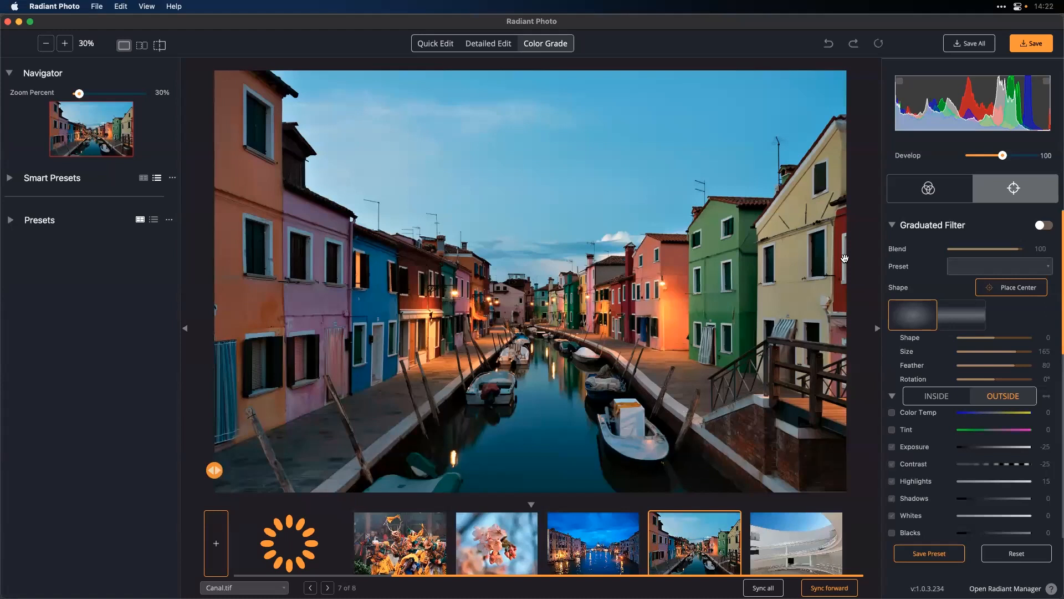
# Show the color grading looks and collapse the Black and White Portraits and Color Film Stocks collections
pyautogui.scroll(1, 928, 245)
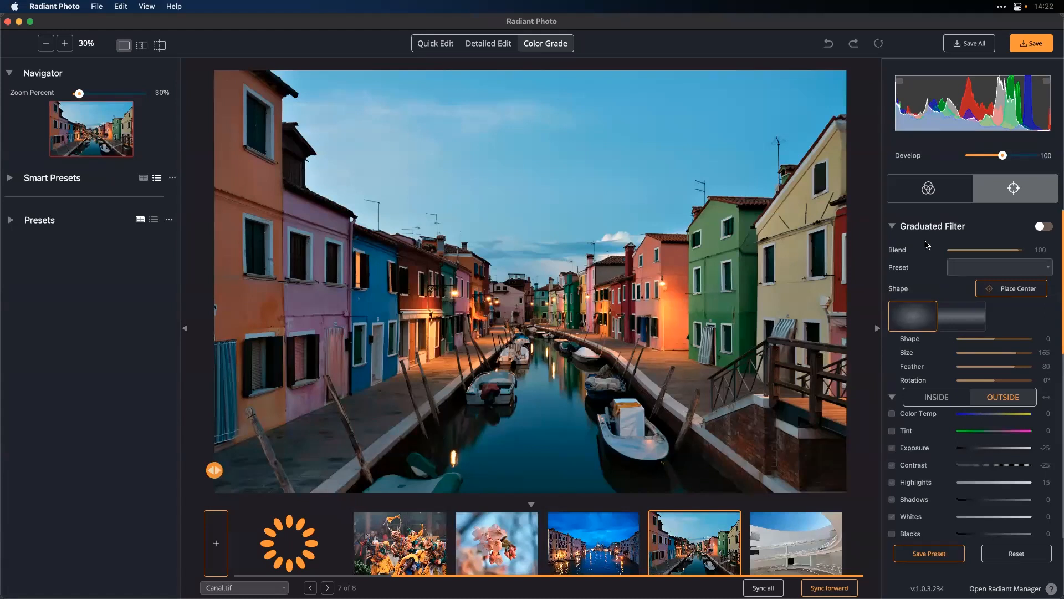
pyautogui.click(929, 191)
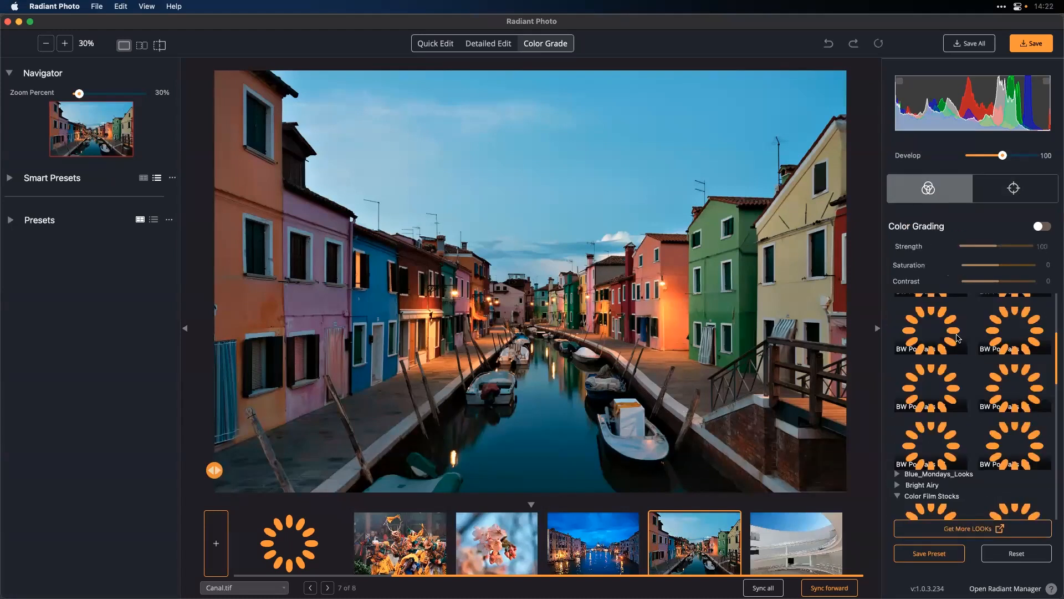
pyautogui.scroll(4, 958, 339)
pyautogui.click(898, 383)
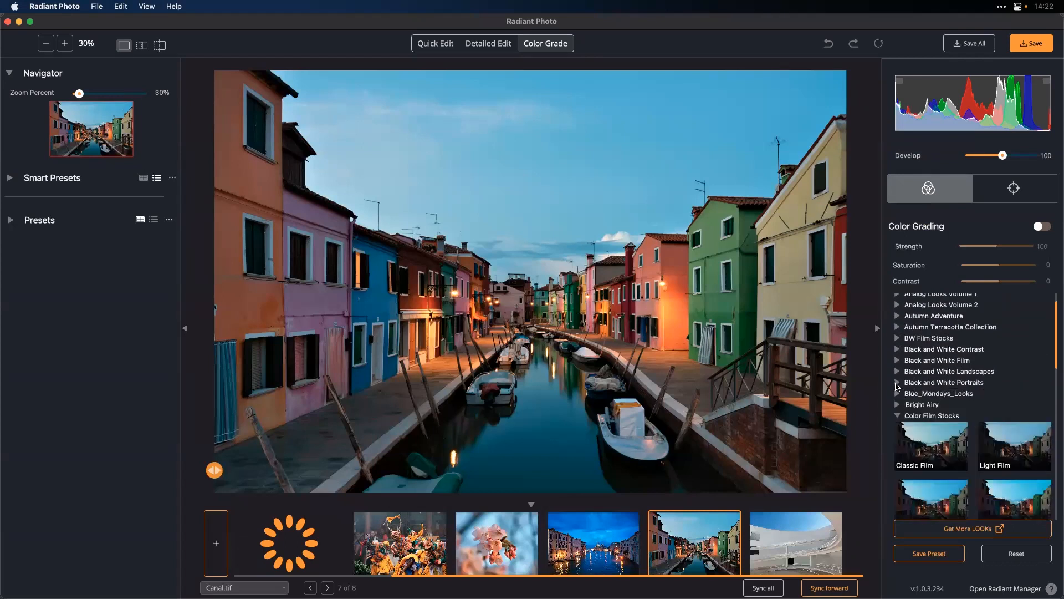
pyautogui.click(897, 415)
# Apply the Day Into Night look from the MattK - Landscape collection to the canal photo
pyautogui.scroll(-8, 926, 397)
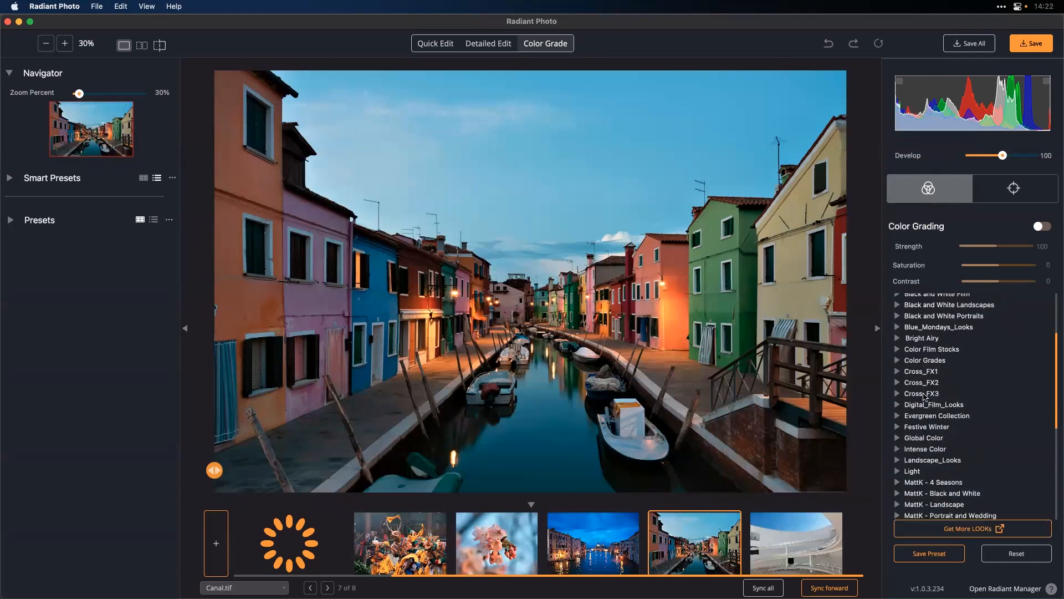
pyautogui.scroll(-2, 929, 394)
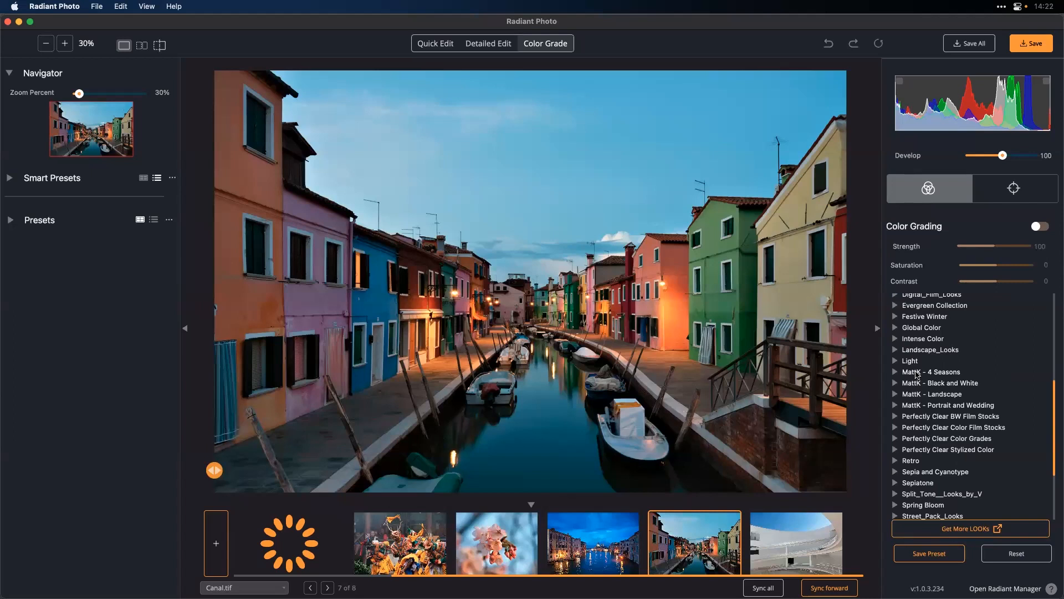
pyautogui.click(909, 393)
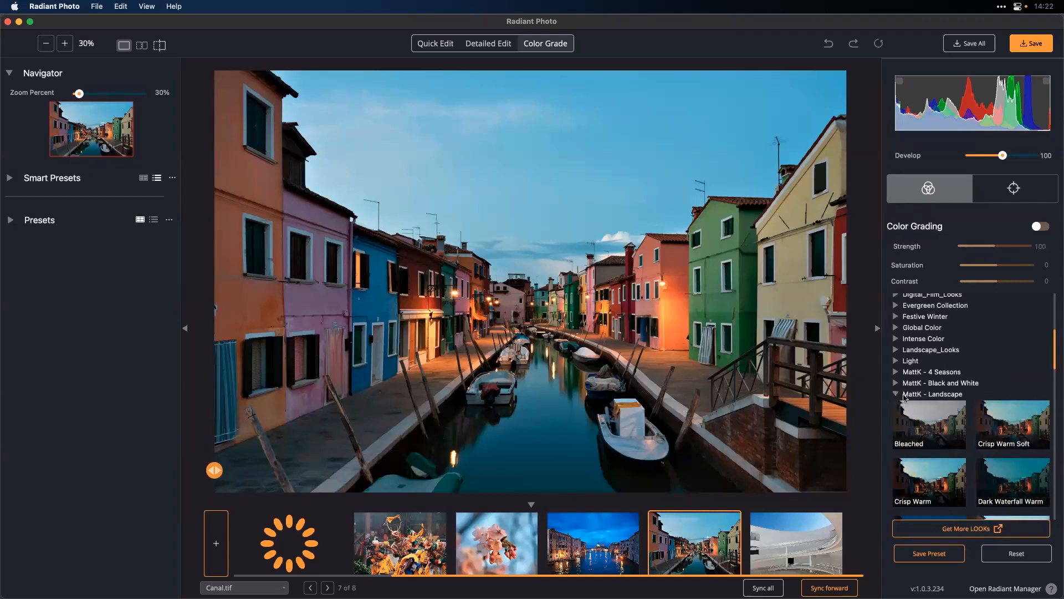
pyautogui.scroll(-5, 931, 397)
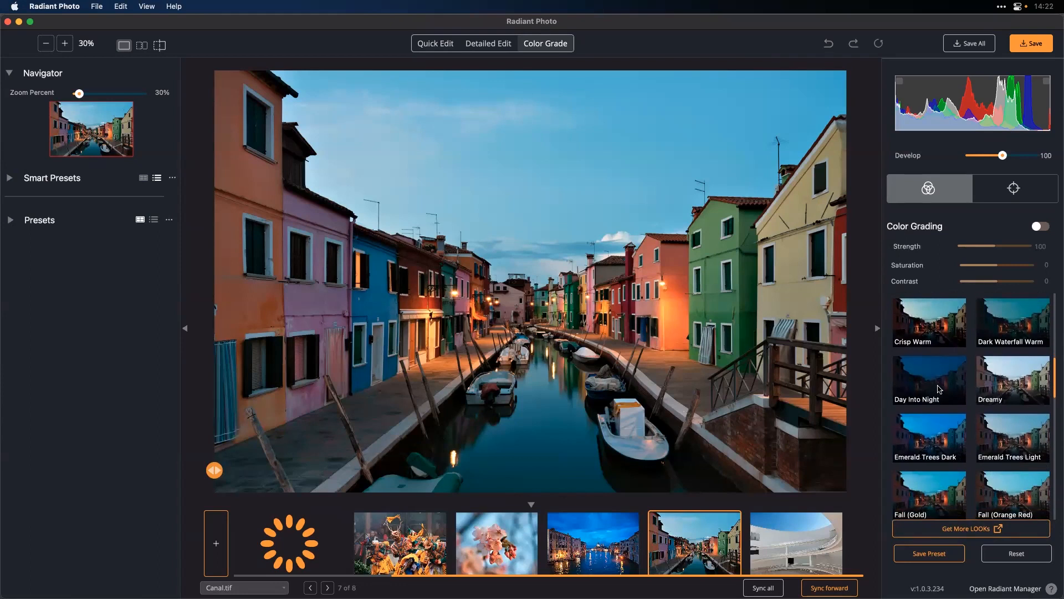
pyautogui.click(940, 389)
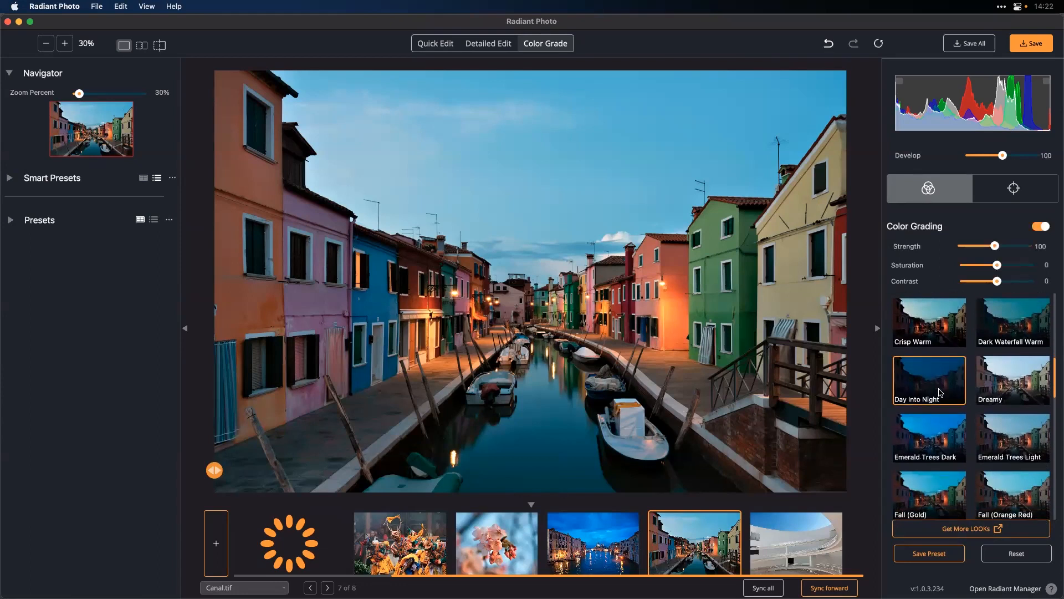
# Set the look's Strength to 58, Saturation to 21 and Contrast to -29
pyautogui.scroll(1, 978, 317)
pyautogui.click(996, 264)
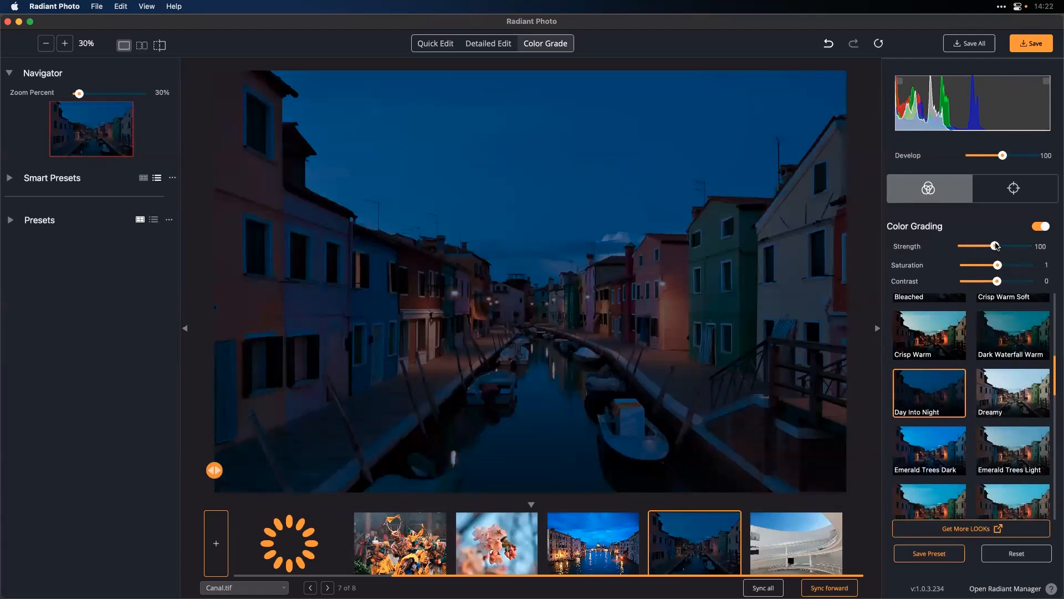
pyautogui.moveTo(993, 247); pyautogui.dragTo(984, 274)
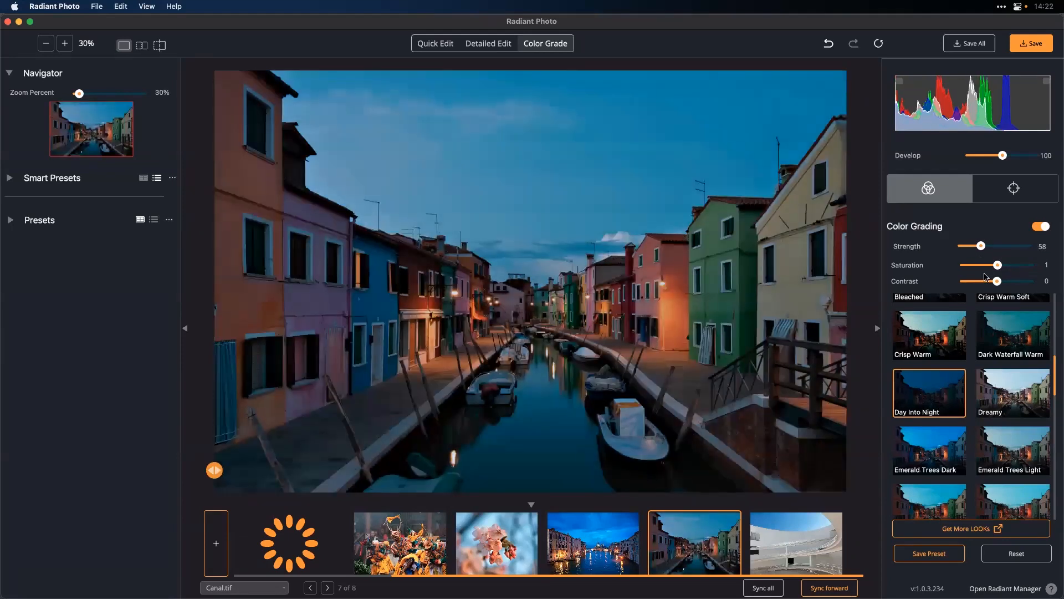
pyautogui.moveTo(996, 282); pyautogui.dragTo(1003, 266)
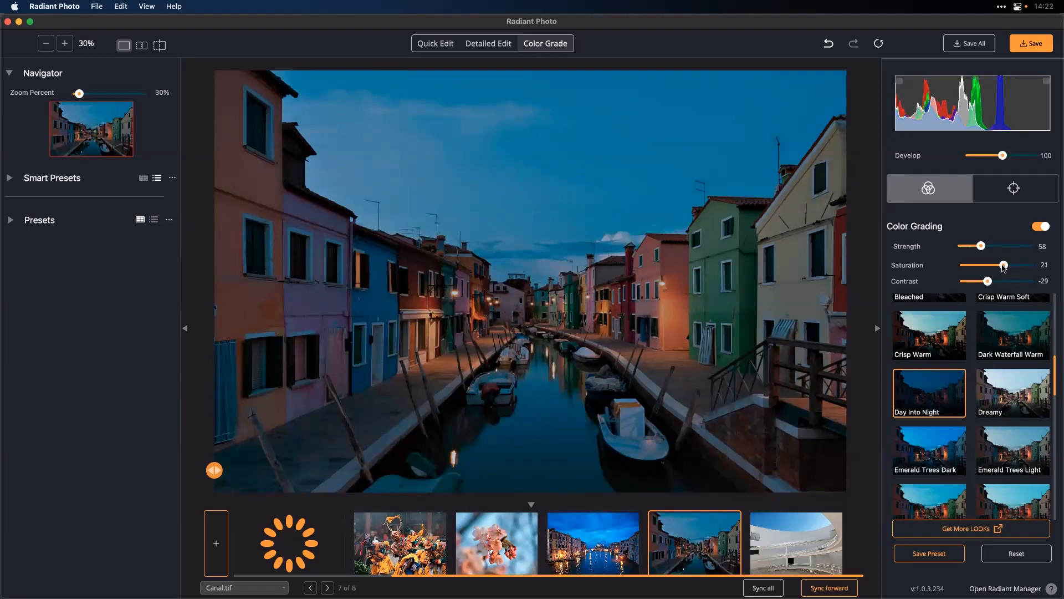
# Apply the Waterfront Gradient graduated filter preset and set its Size to 168 and Feather to 94
pyautogui.click(1001, 195)
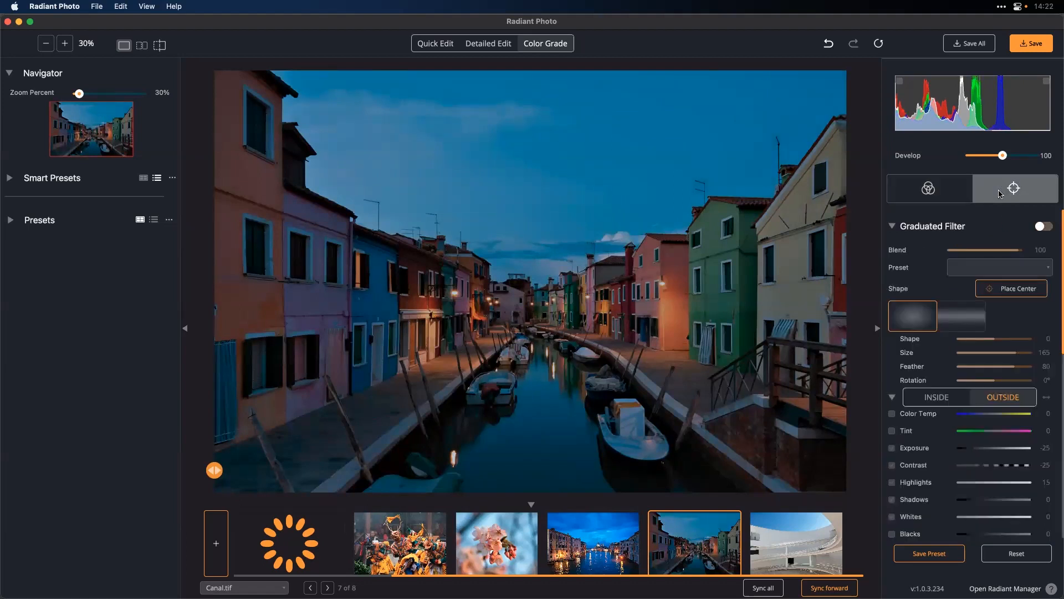
pyautogui.scroll(-1, 987, 266)
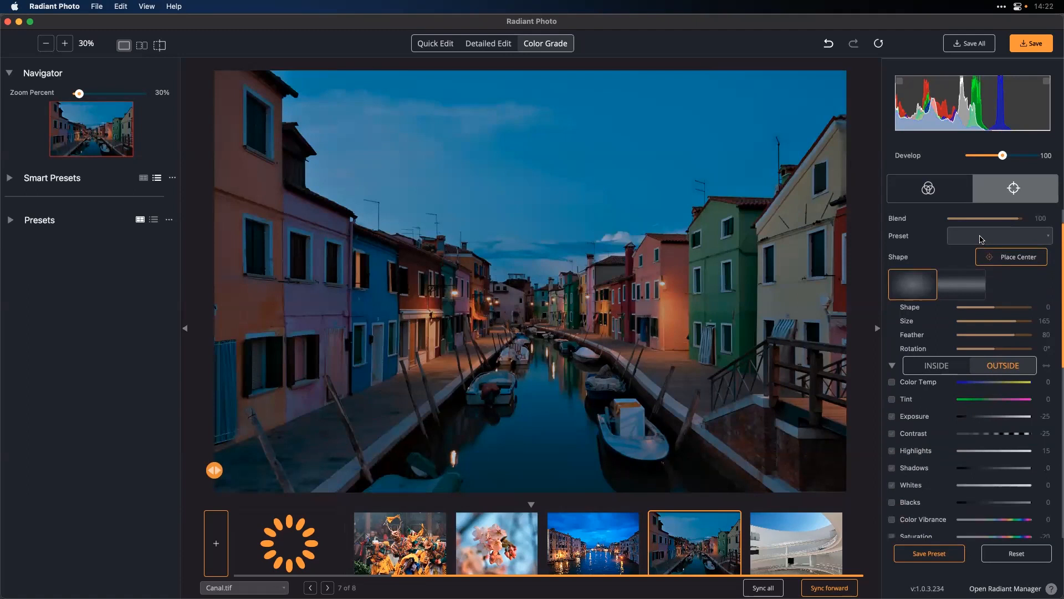
pyautogui.click(982, 239)
pyautogui.click(982, 237)
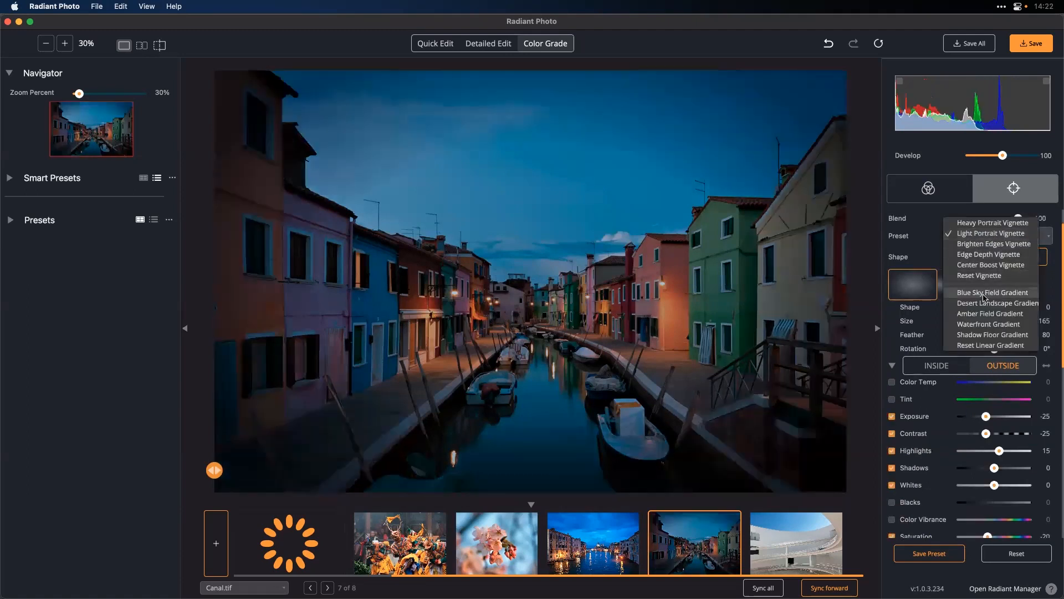
pyautogui.click(987, 325)
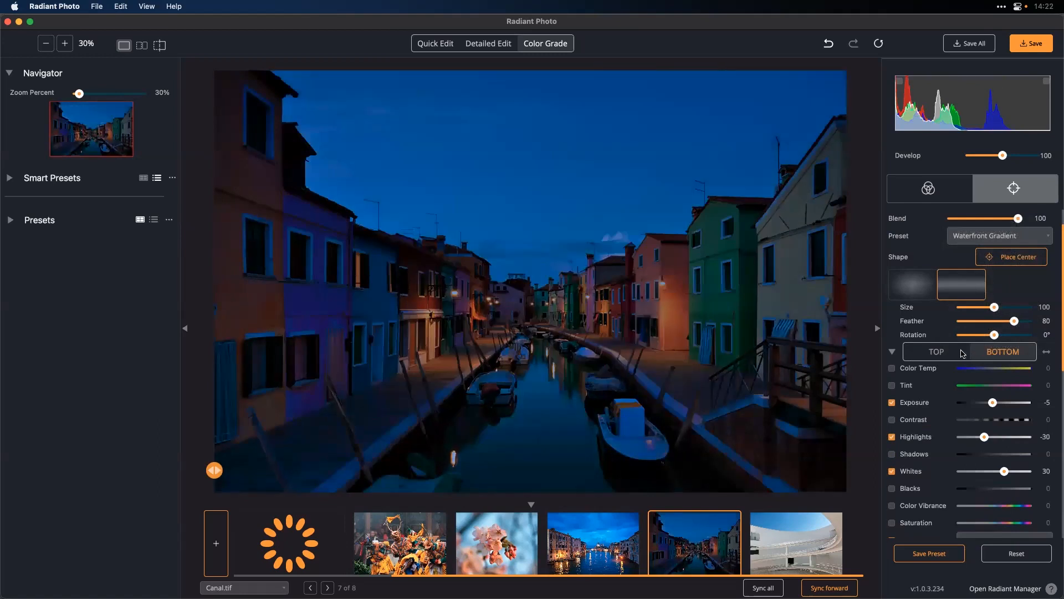
pyautogui.click(958, 354)
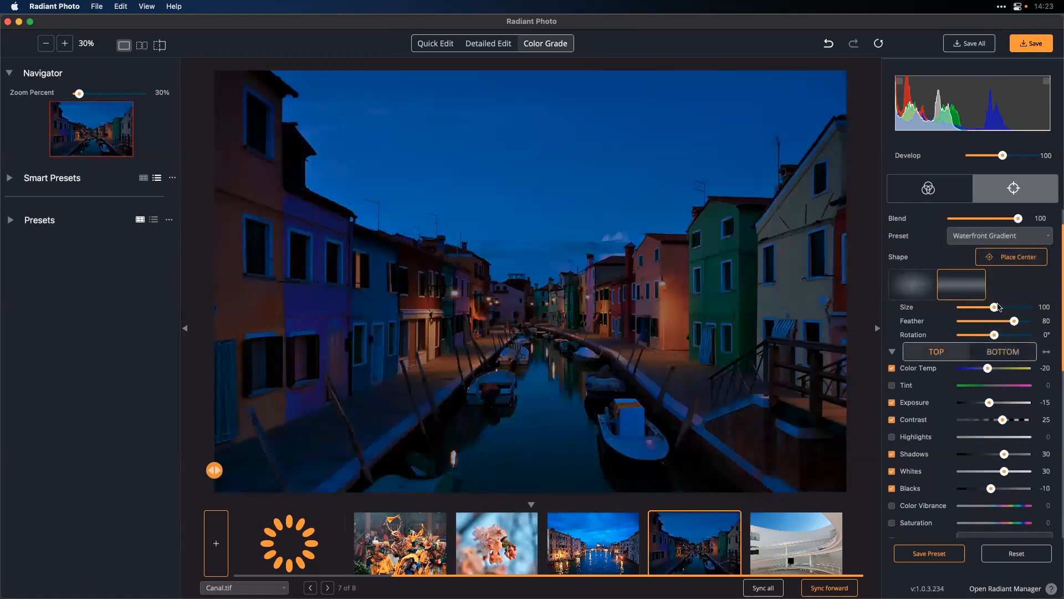
pyautogui.moveTo(993, 308); pyautogui.dragTo(1022, 325)
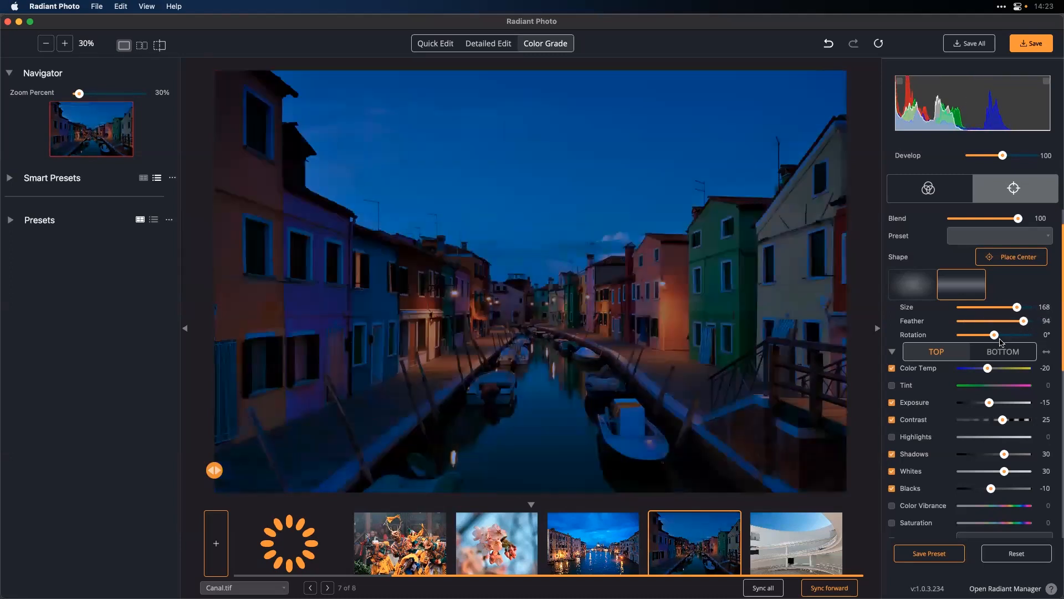
# For the gradient's top area, turn off Color Temp and set Exposure -3, Contrast 33, Shadows -3, Whites -43 and Color Vibrance -33
pyautogui.click(892, 369)
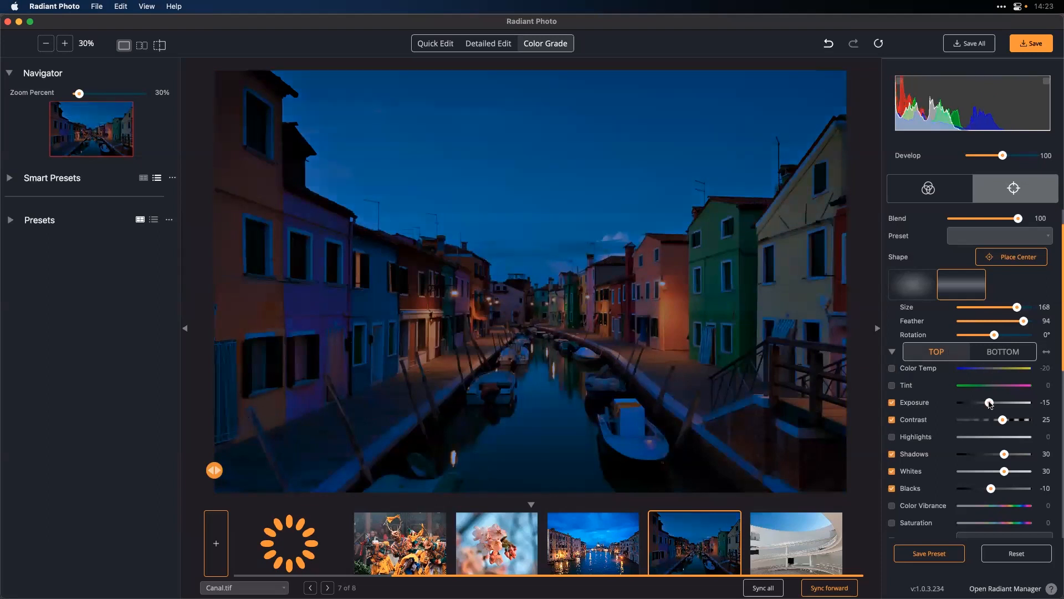
pyautogui.moveTo(991, 403); pyautogui.dragTo(1005, 422)
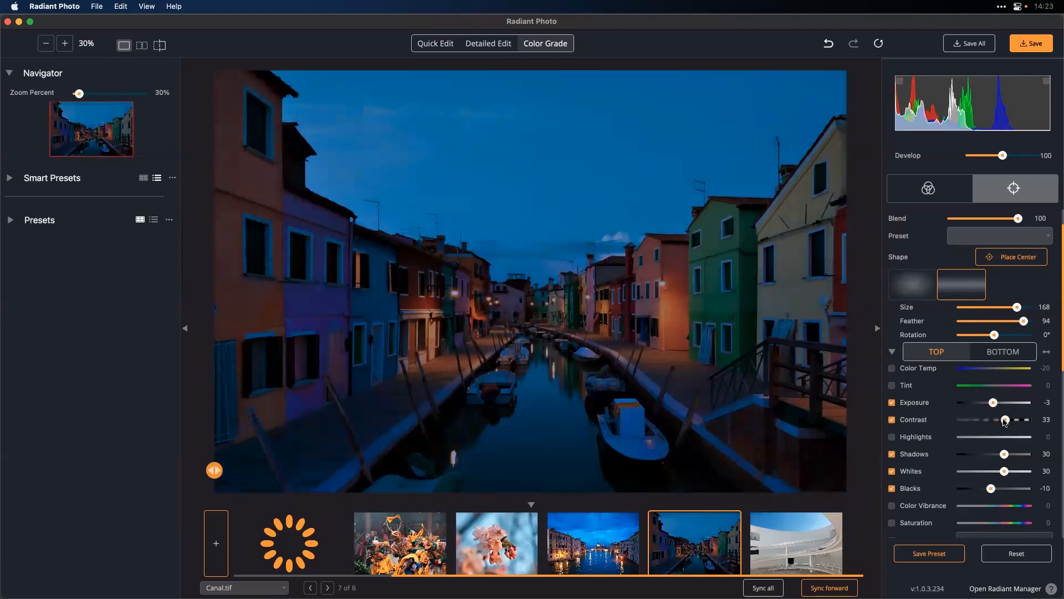
pyautogui.moveTo(999, 459); pyautogui.dragTo(980, 472)
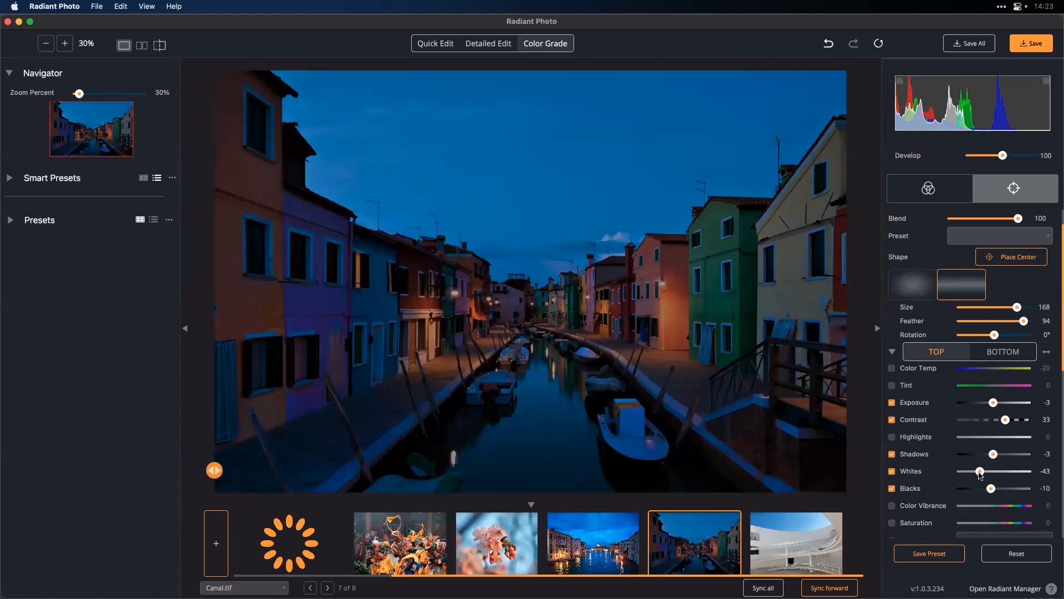
pyautogui.scroll(-3, 980, 472)
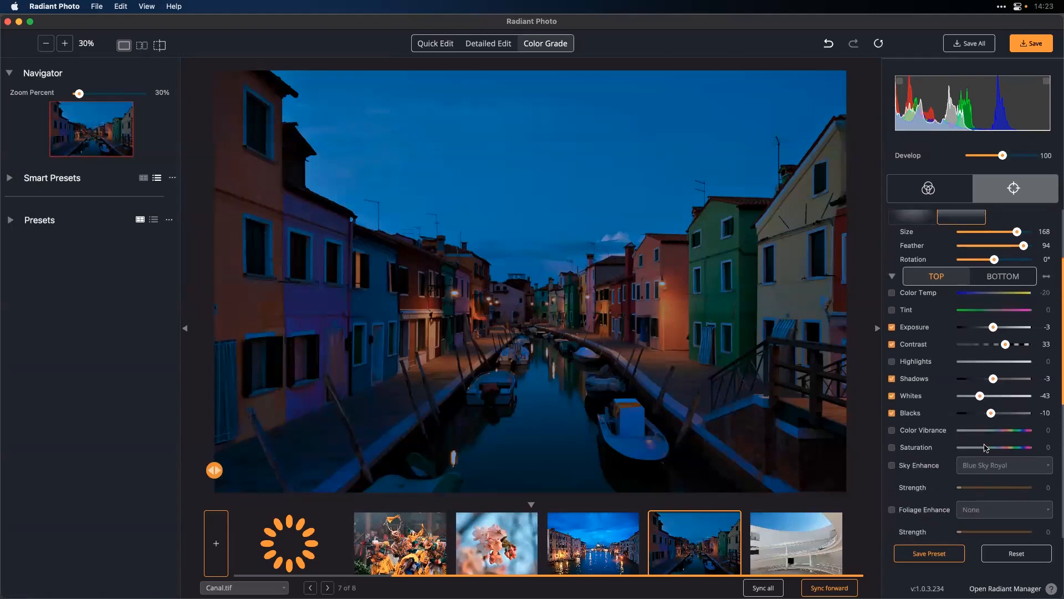
pyautogui.click(987, 434)
pyautogui.moveTo(985, 434); pyautogui.dragTo(982, 434)
pyautogui.scroll(2, 988, 314)
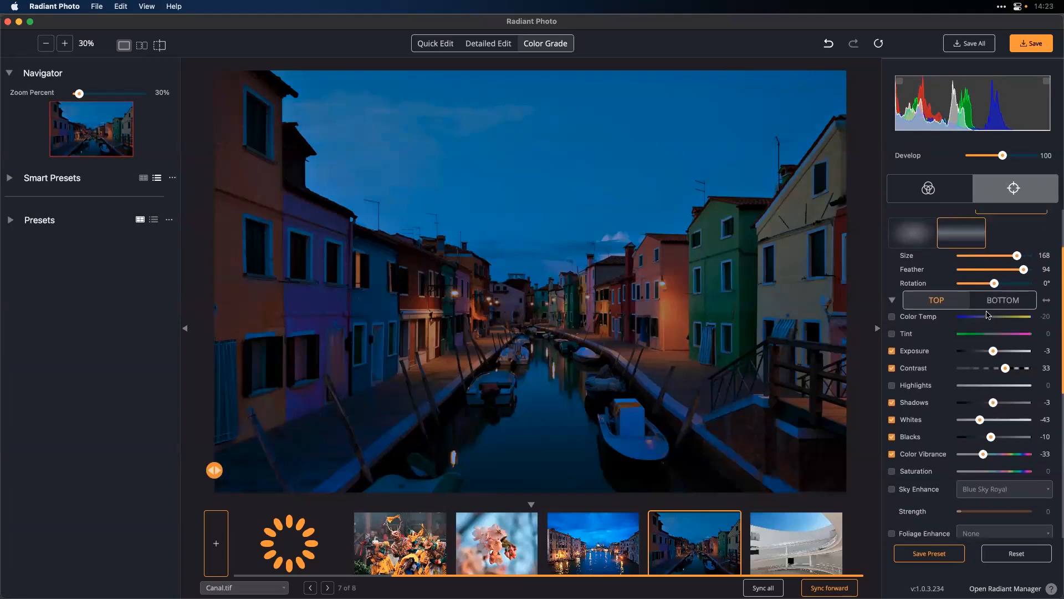
# Set the Exposure of the gradient's bottom area to 11 and its Highlights to -62
pyautogui.click(997, 304)
pyautogui.scroll(-3, 995, 332)
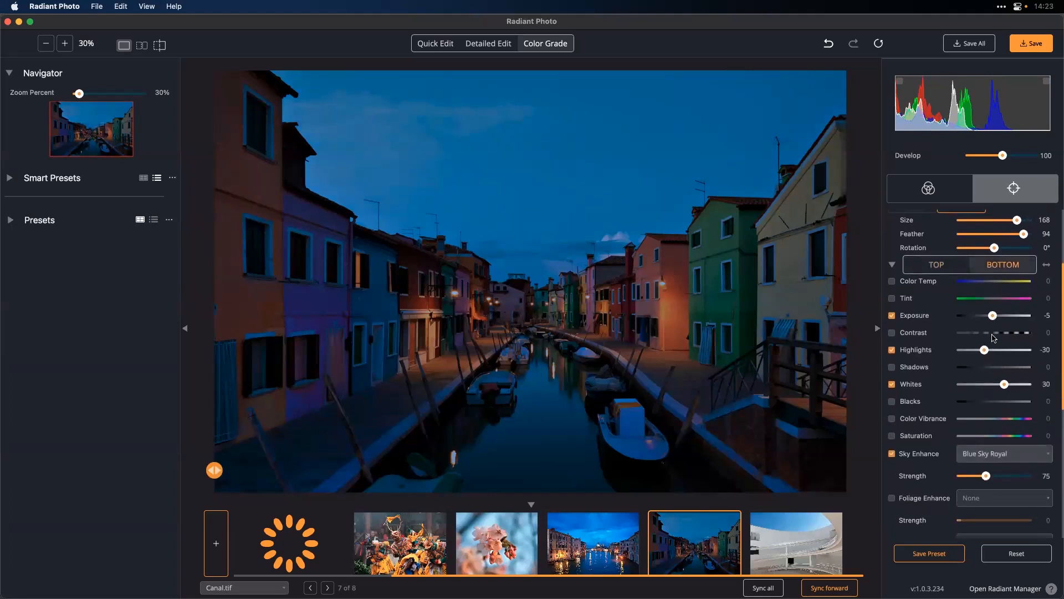
pyautogui.moveTo(993, 316); pyautogui.dragTo(997, 316)
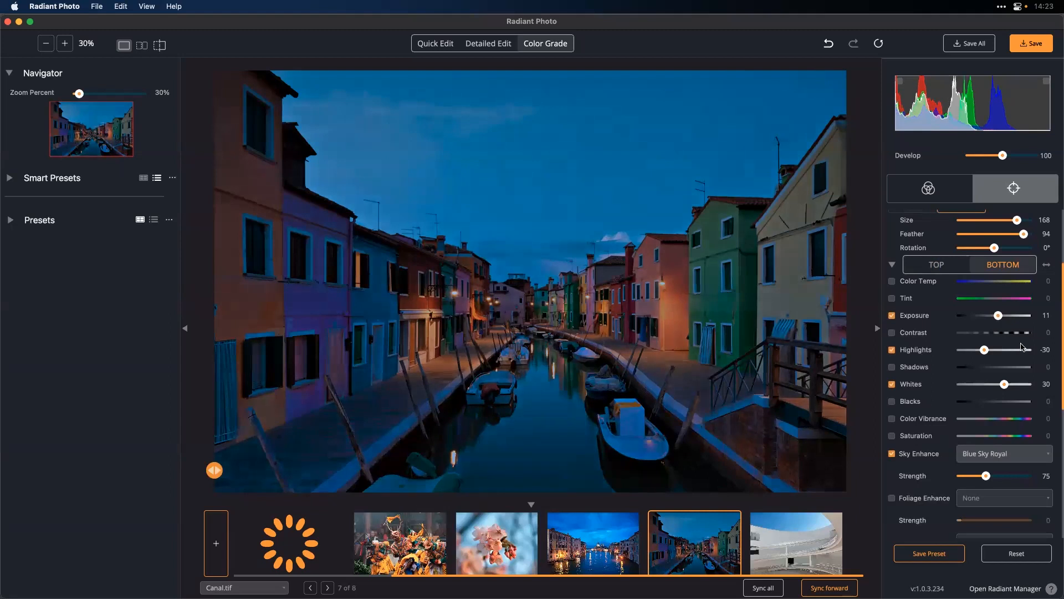
pyautogui.scroll(2, 1023, 348)
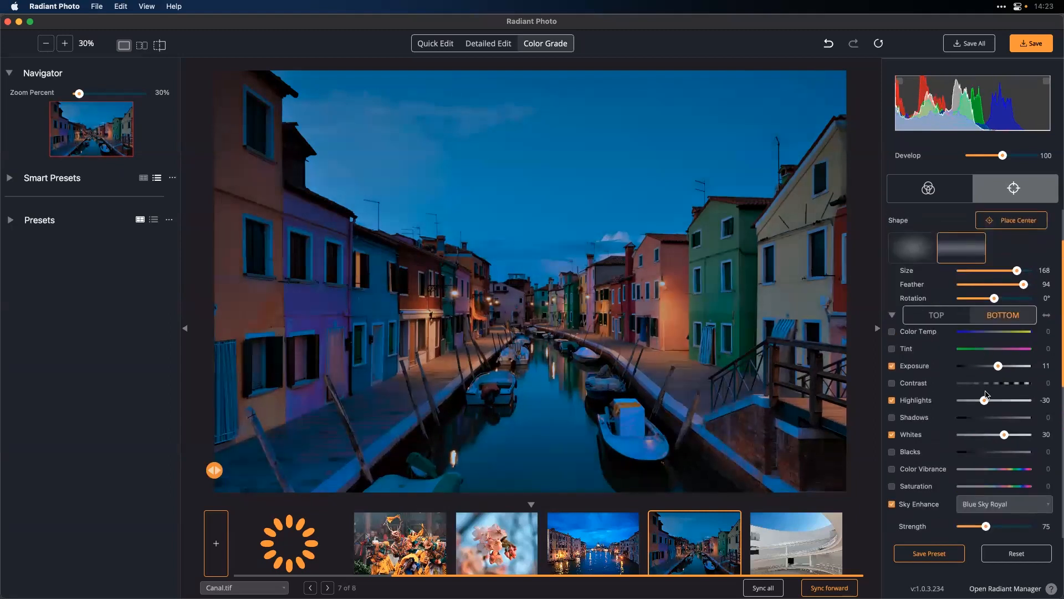
pyautogui.moveTo(985, 400); pyautogui.dragTo(976, 400)
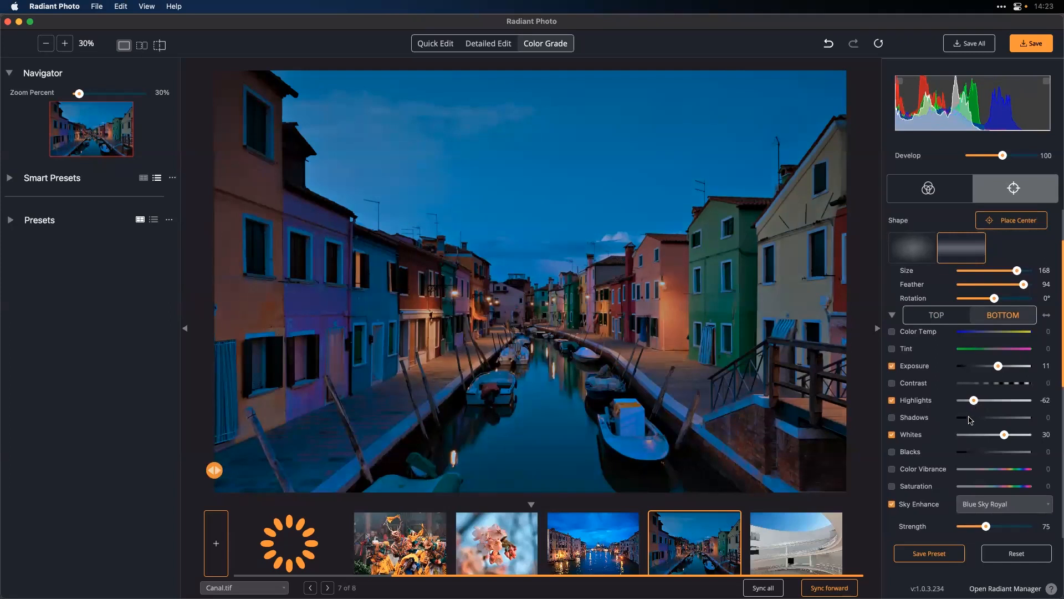
pyautogui.scroll(-1, 970, 420)
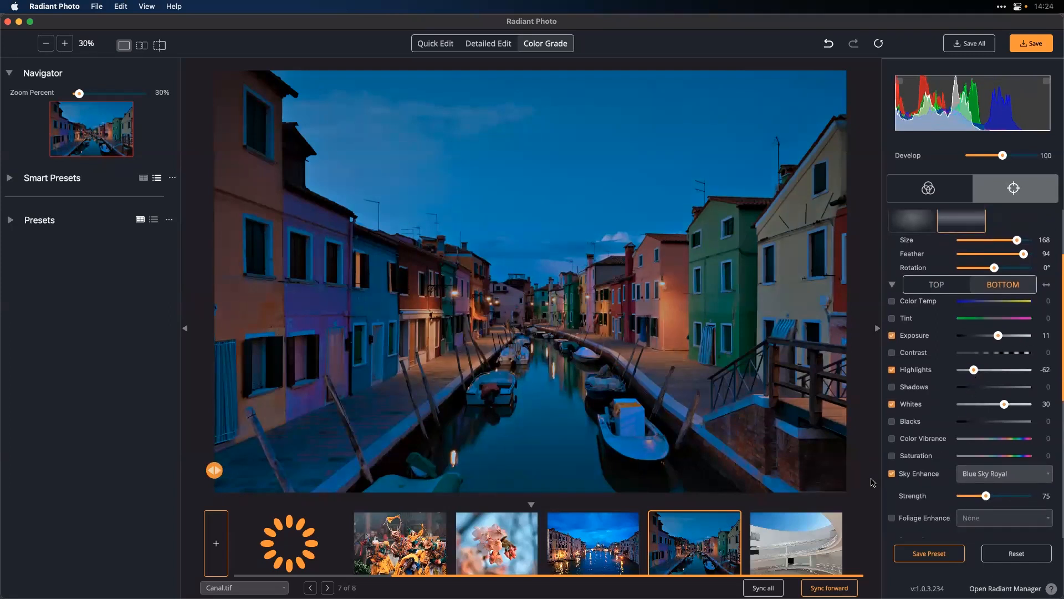
# Switch to the Building.jpeg photo and show its Quick Edit settings
pyautogui.click(823, 526)
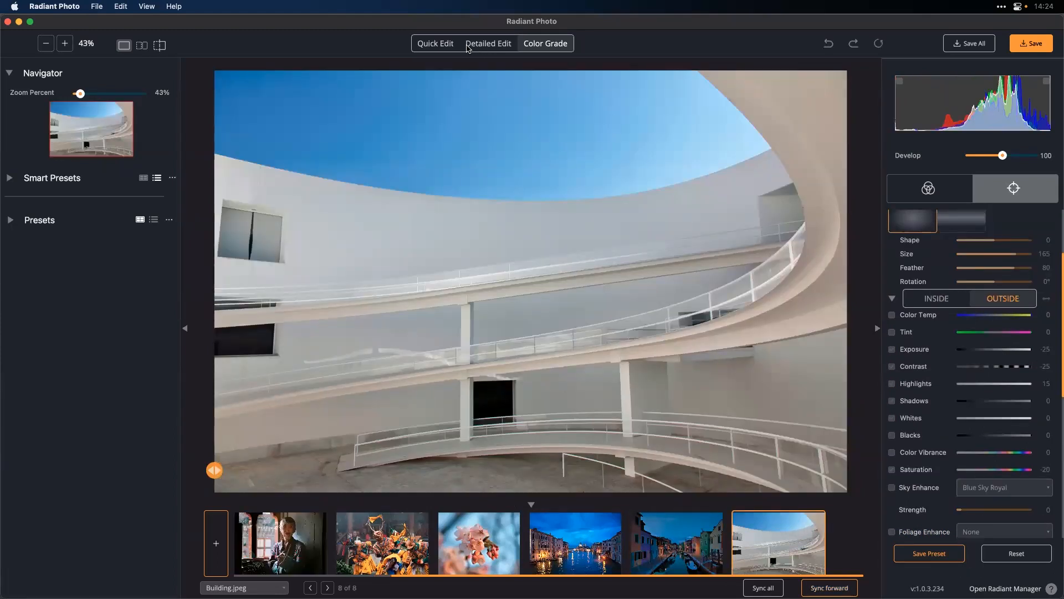
pyautogui.click(479, 45)
pyautogui.click(442, 44)
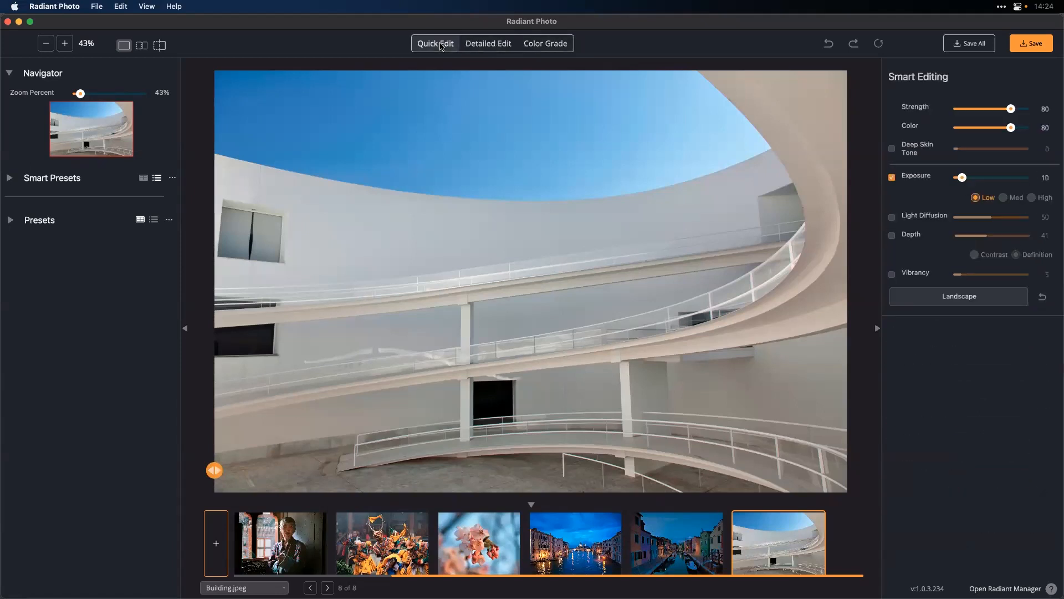
pyautogui.click(551, 134)
# Enable Light Diffusion at 86 and Depth at 98 for the building photo
pyautogui.click(1018, 217)
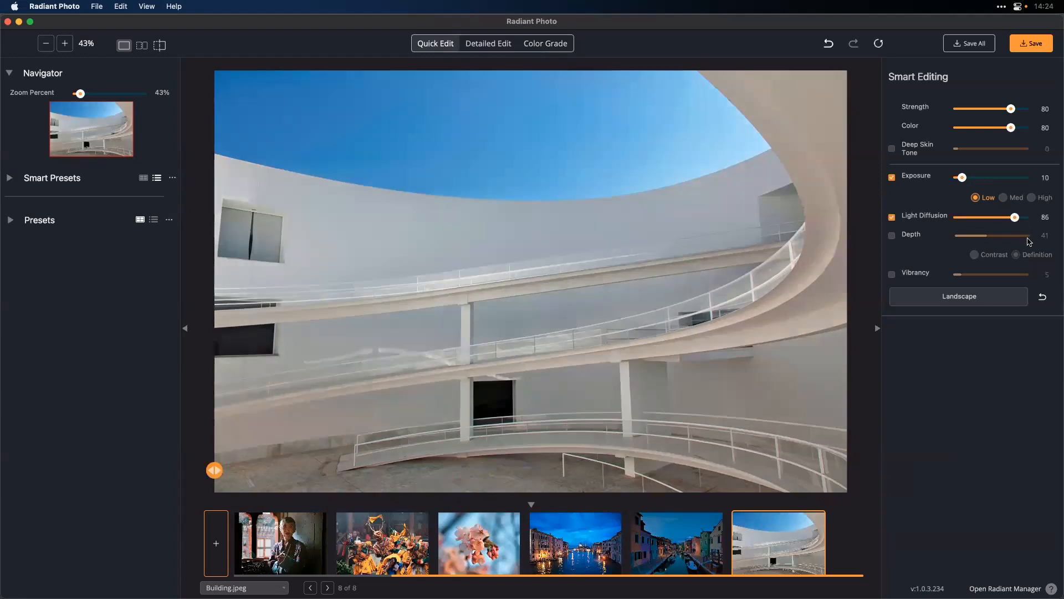
pyautogui.click(1027, 236)
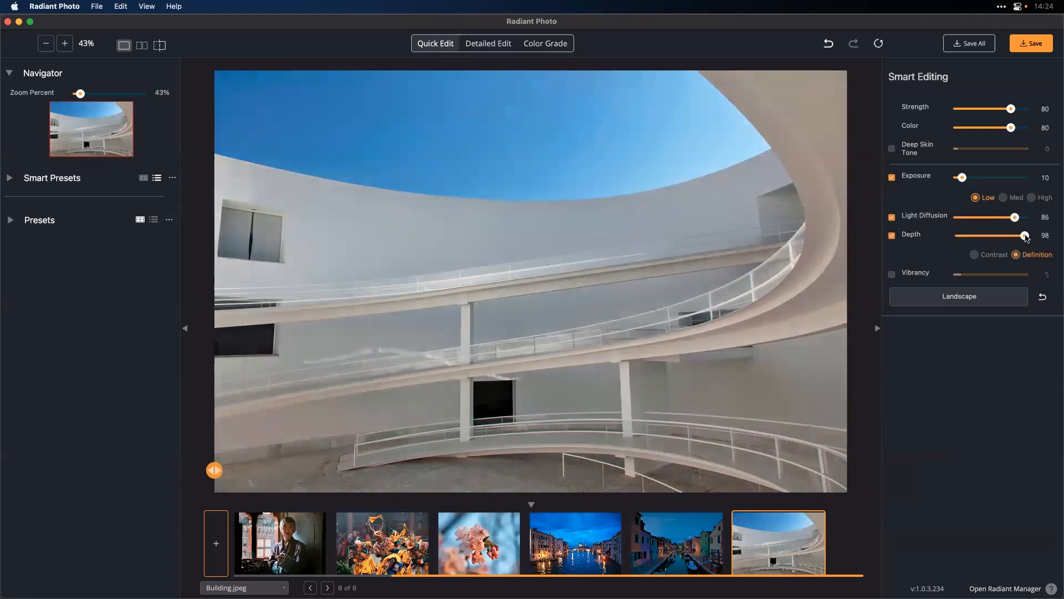
pyautogui.click(574, 335)
# Set Color Contrast to 7 in the building photo's detailed edits and collapse the Color section
pyautogui.click(488, 44)
pyautogui.scroll(-2, 928, 327)
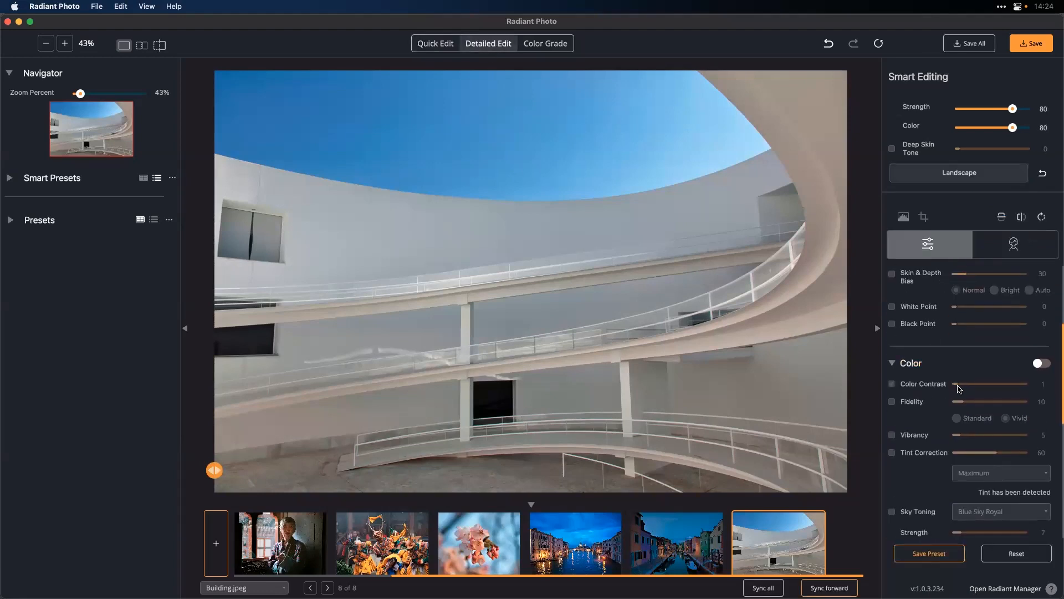
pyautogui.click(961, 384)
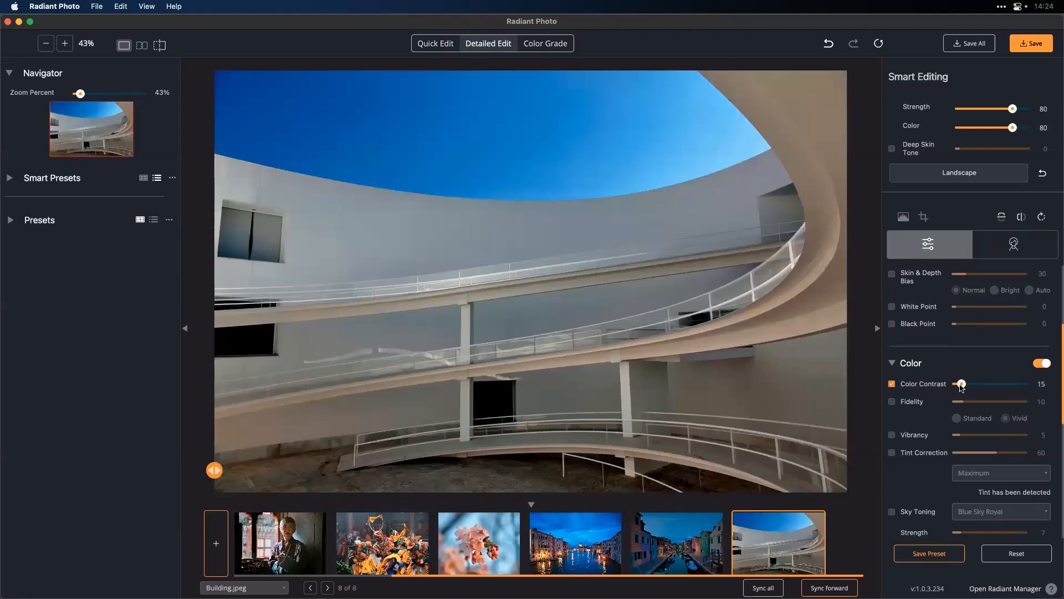
pyautogui.moveTo(960, 386); pyautogui.dragTo(960, 388)
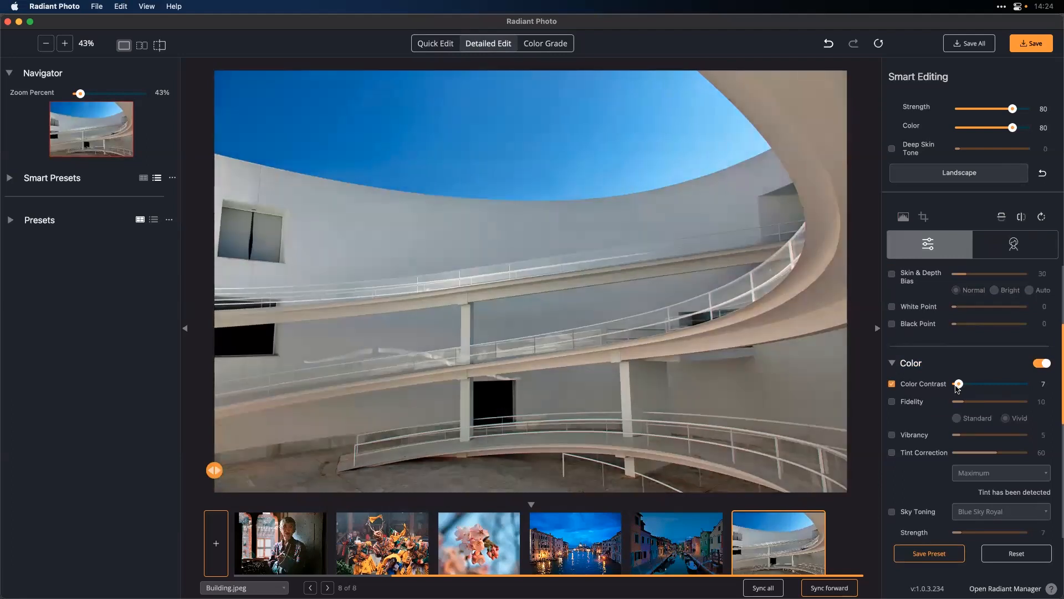
pyautogui.click(704, 333)
pyautogui.click(893, 364)
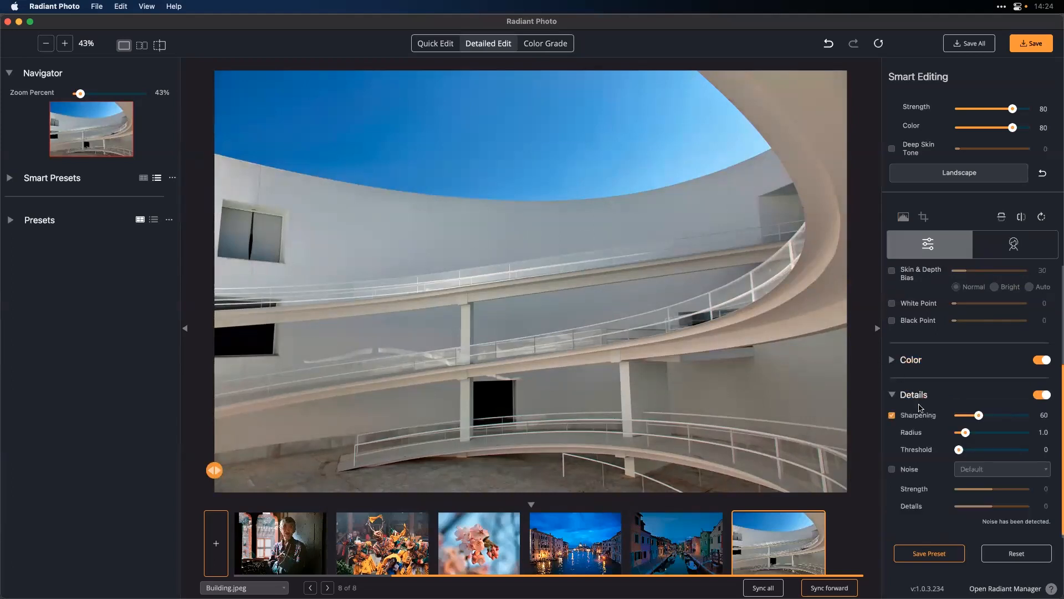
# Collapse the Tone section of the detailed edits and check the Sharpening setting of the building photo
pyautogui.click(941, 371)
pyautogui.click(940, 374)
pyautogui.scroll(5, 939, 382)
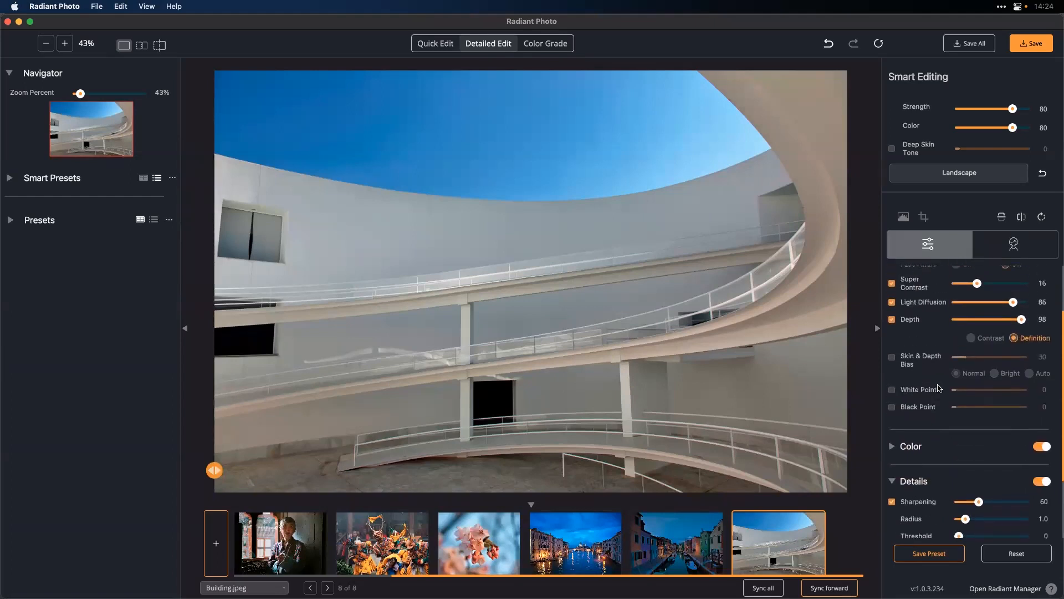
pyautogui.scroll(2, 938, 388)
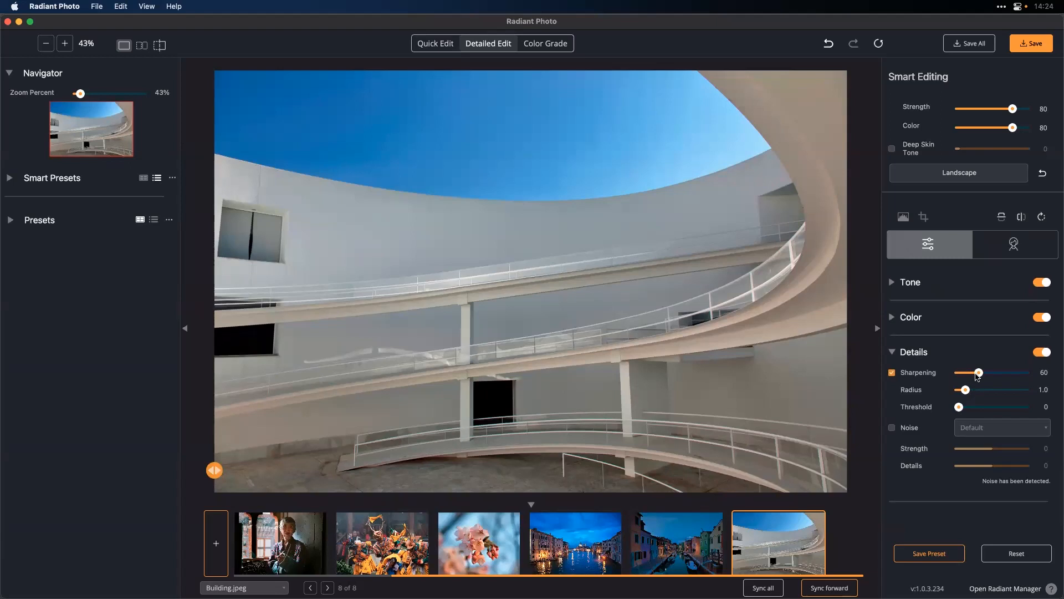
pyautogui.moveTo(981, 374); pyautogui.dragTo(979, 373)
# Apply the Warm Black and White color grading look from BW Film Stocks to the building photo, comparing it with Rich Black and White
pyautogui.click(538, 44)
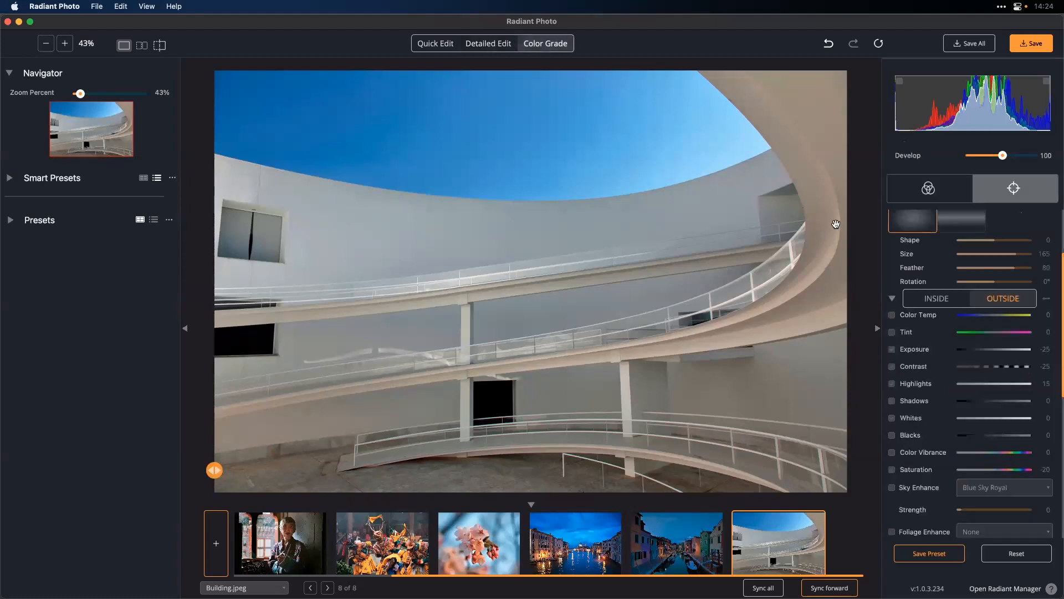
pyautogui.click(928, 193)
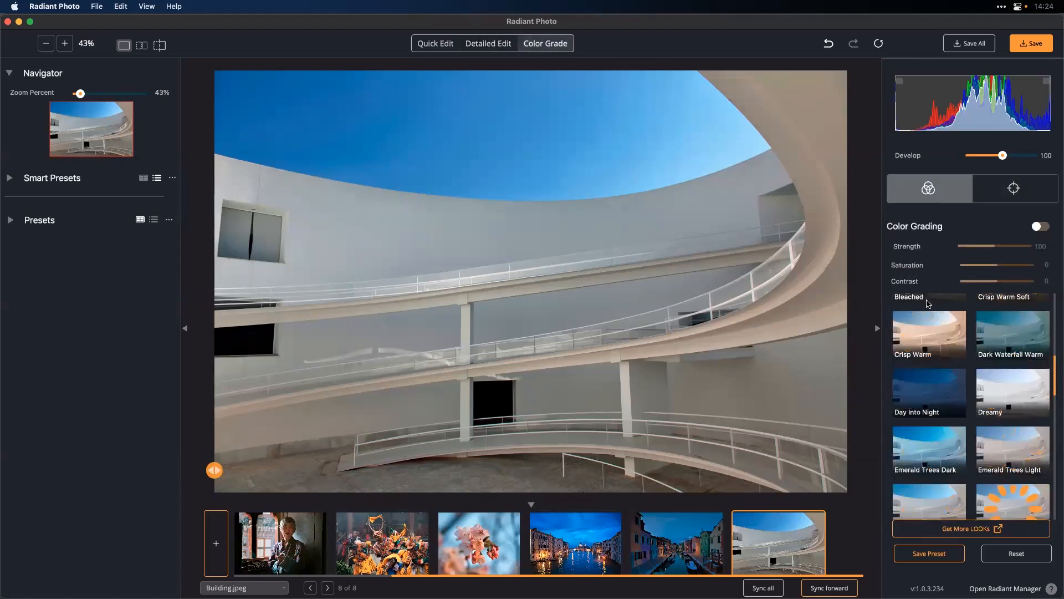
pyautogui.scroll(3, 928, 302)
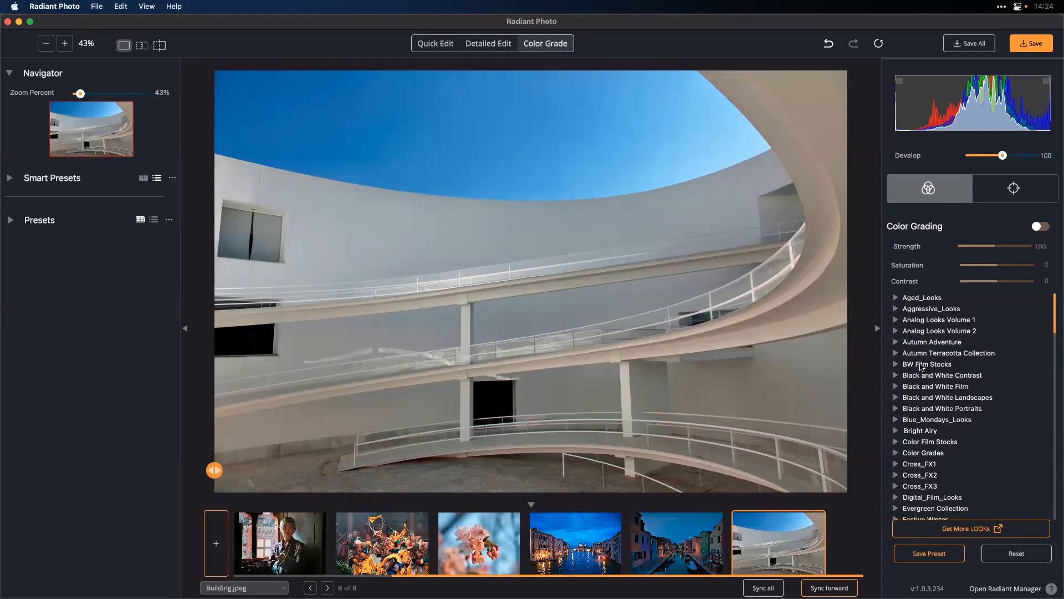
pyautogui.click(896, 364)
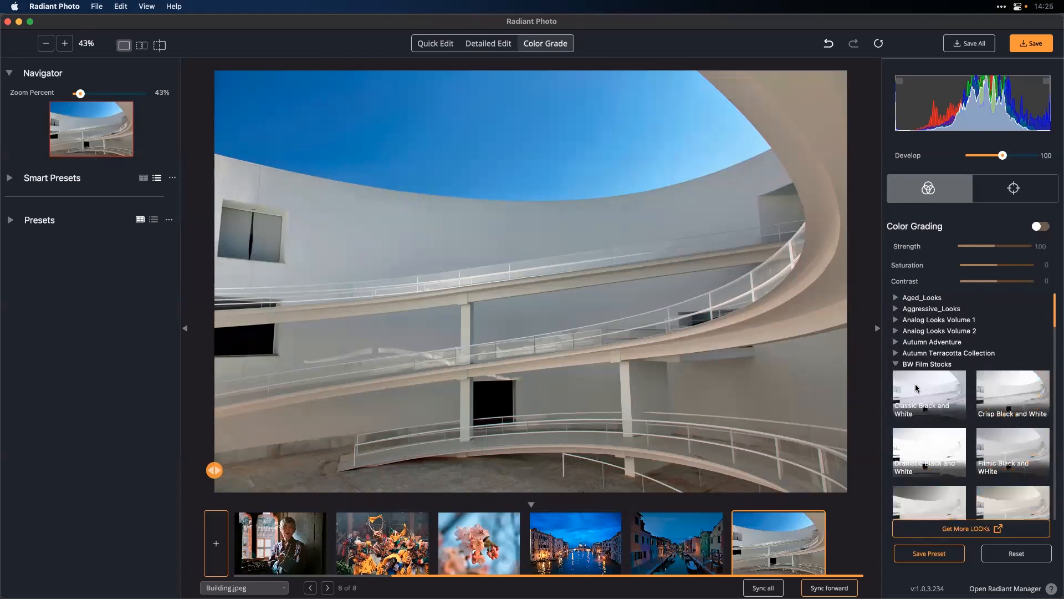
pyautogui.click(996, 392)
pyautogui.scroll(-5, 993, 428)
pyautogui.click(1002, 421)
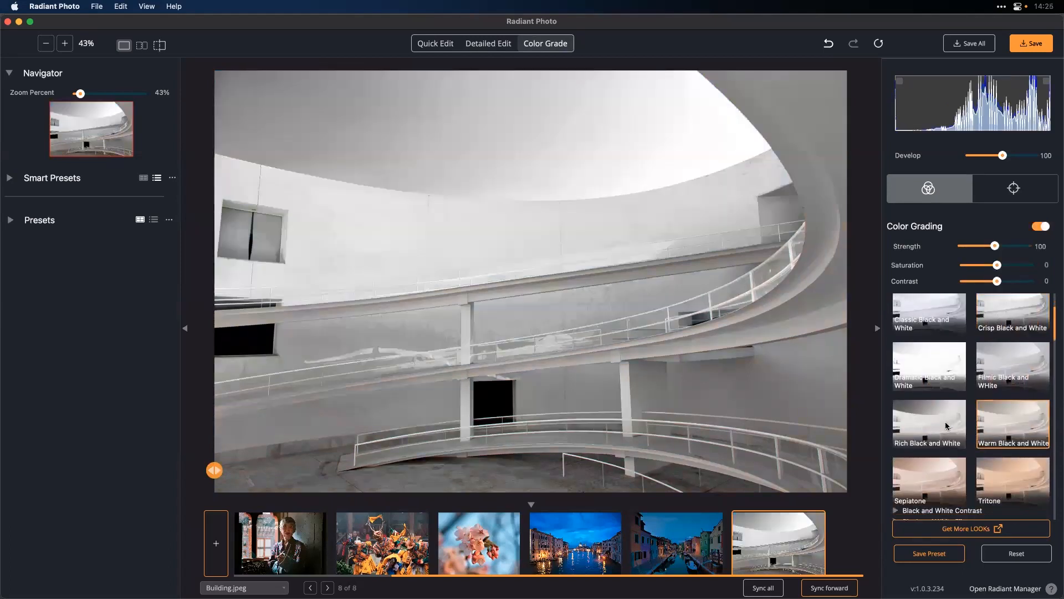
pyautogui.click(928, 426)
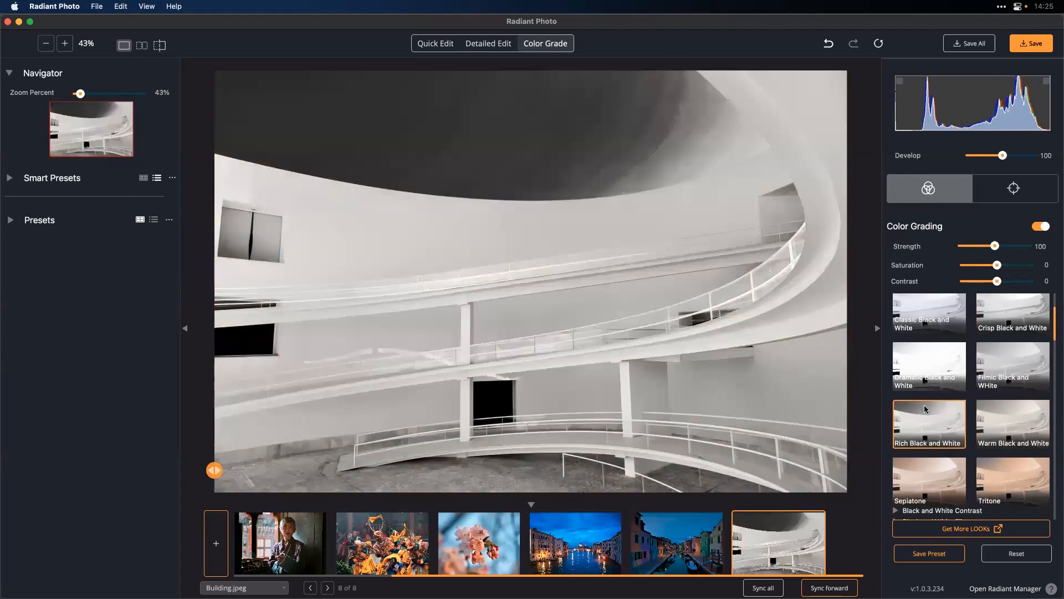
pyautogui.click(1008, 426)
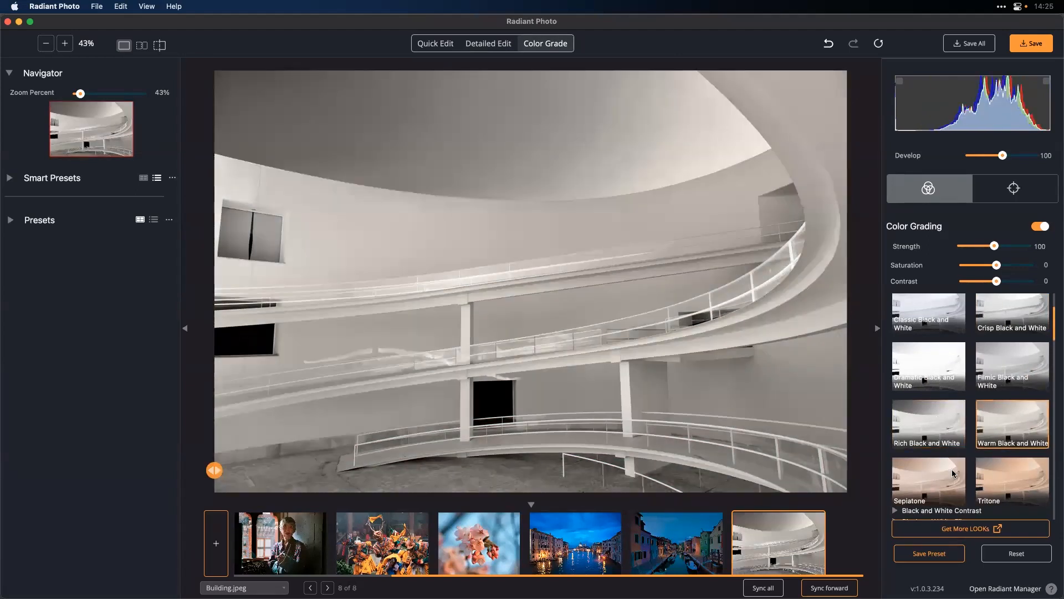
pyautogui.scroll(-2, 938, 460)
pyautogui.scroll(1, 974, 450)
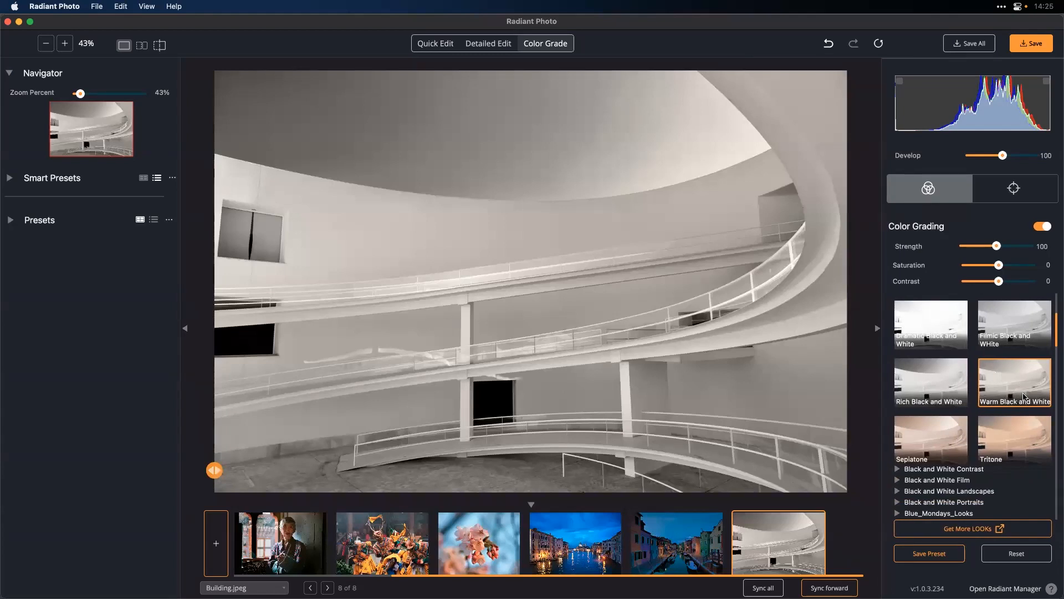
pyautogui.scroll(1, 999, 377)
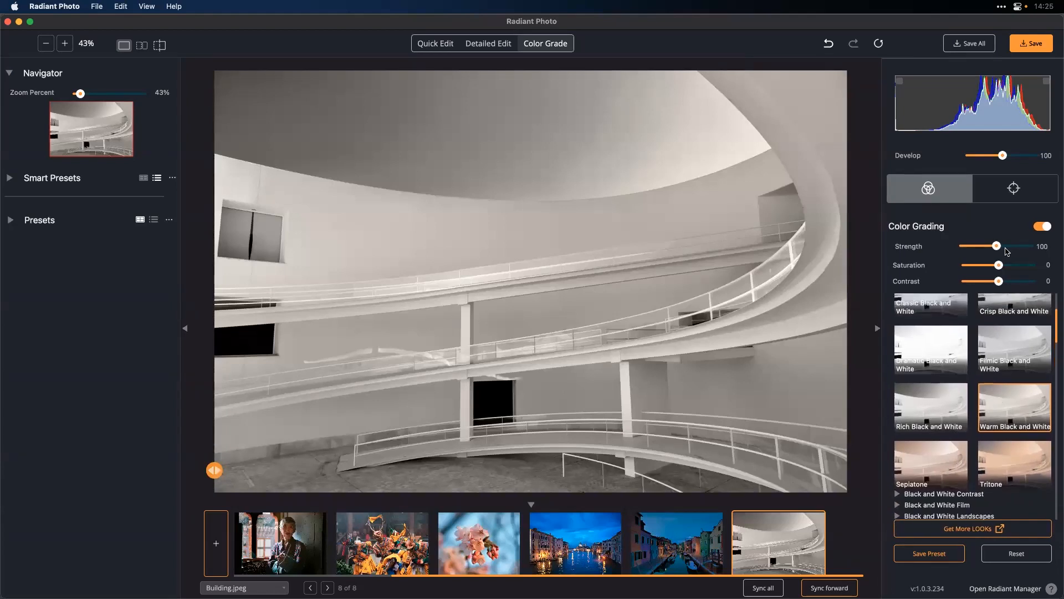
# Set the look's Strength to 141, Saturation to 19 and Contrast to -53
pyautogui.moveTo(1004, 265)
pyautogui.mouseDown()
pyautogui.moveTo(1018, 269)
pyautogui.moveTo(1004, 266)
pyautogui.moveTo(1001, 246)
pyautogui.moveTo(1010, 246)
pyautogui.mouseUp()
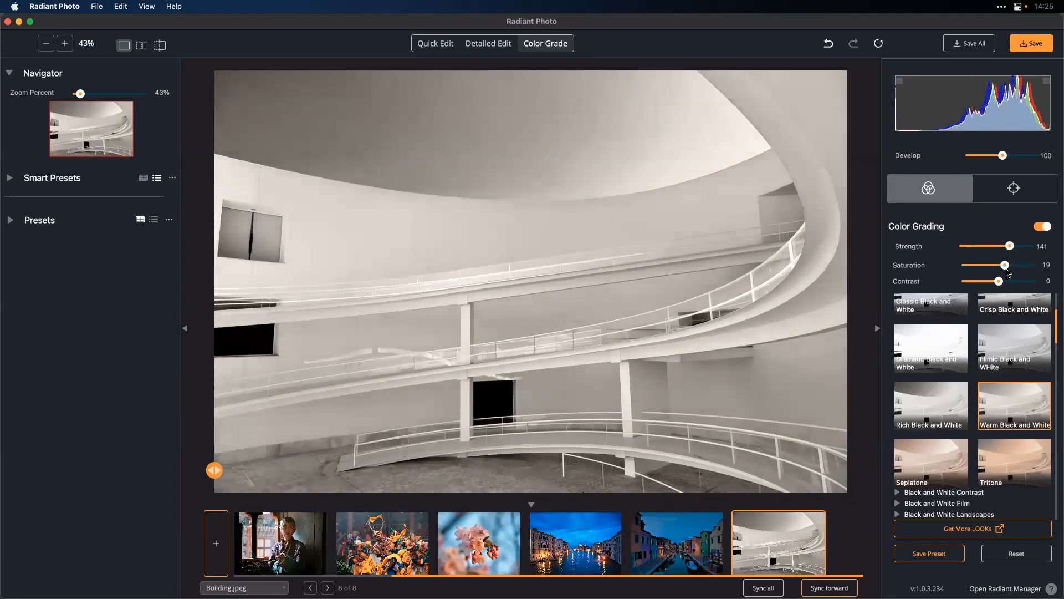
pyautogui.moveTo(1001, 282); pyautogui.dragTo(983, 283)
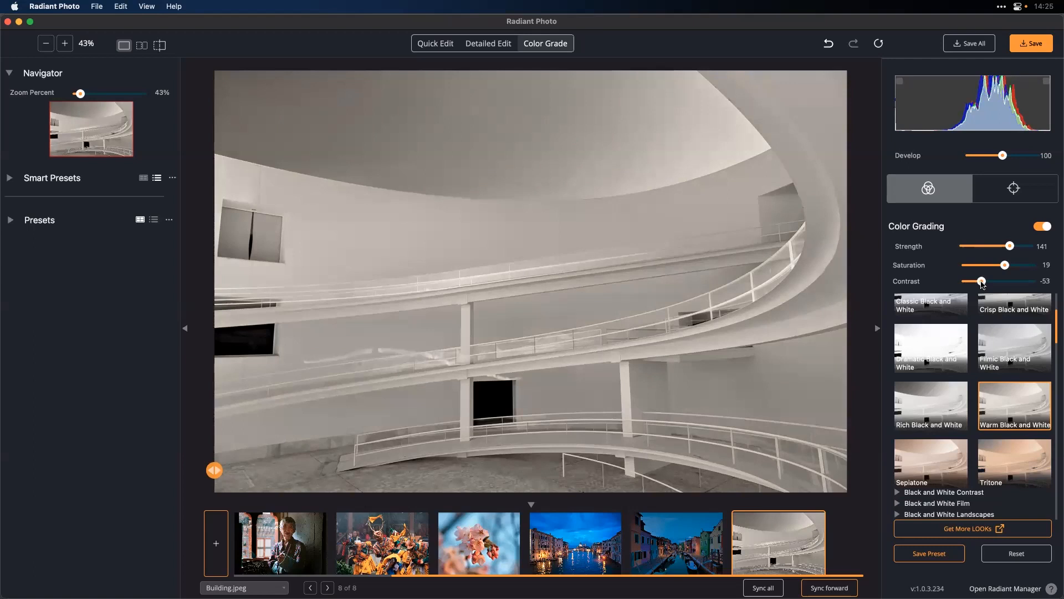
# Add a linear graduated filter to the building photo with Size 148 and Feather 44
pyautogui.click(999, 194)
pyautogui.scroll(3, 992, 239)
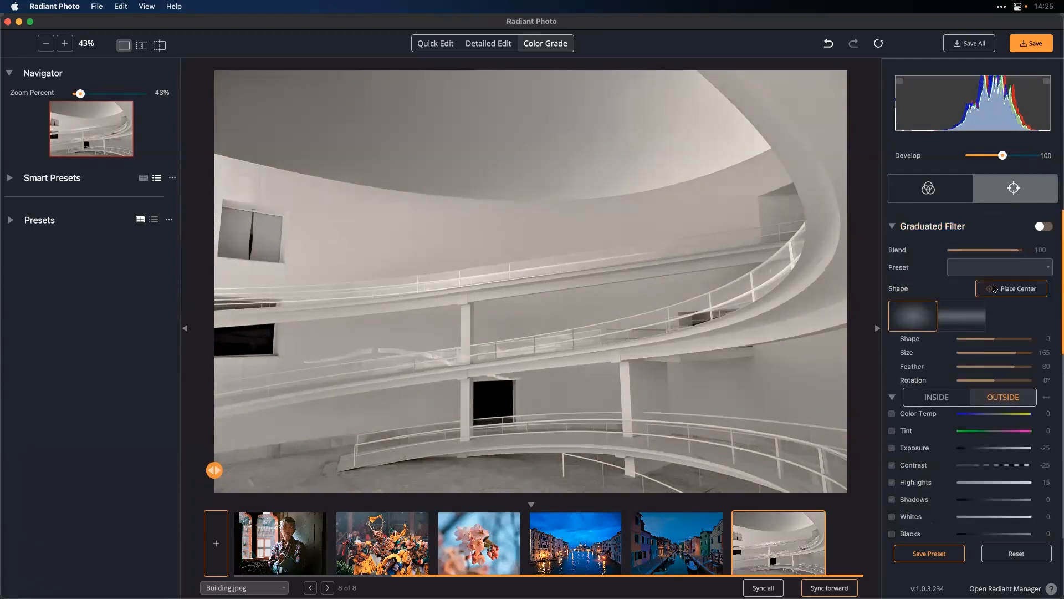
pyautogui.click(970, 314)
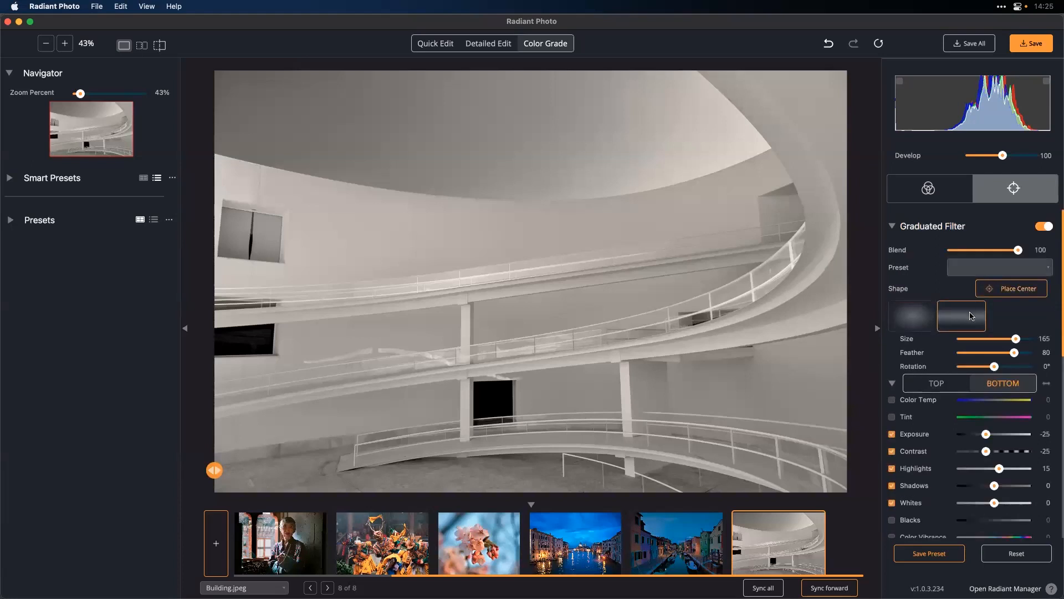
pyautogui.scroll(-2, 984, 313)
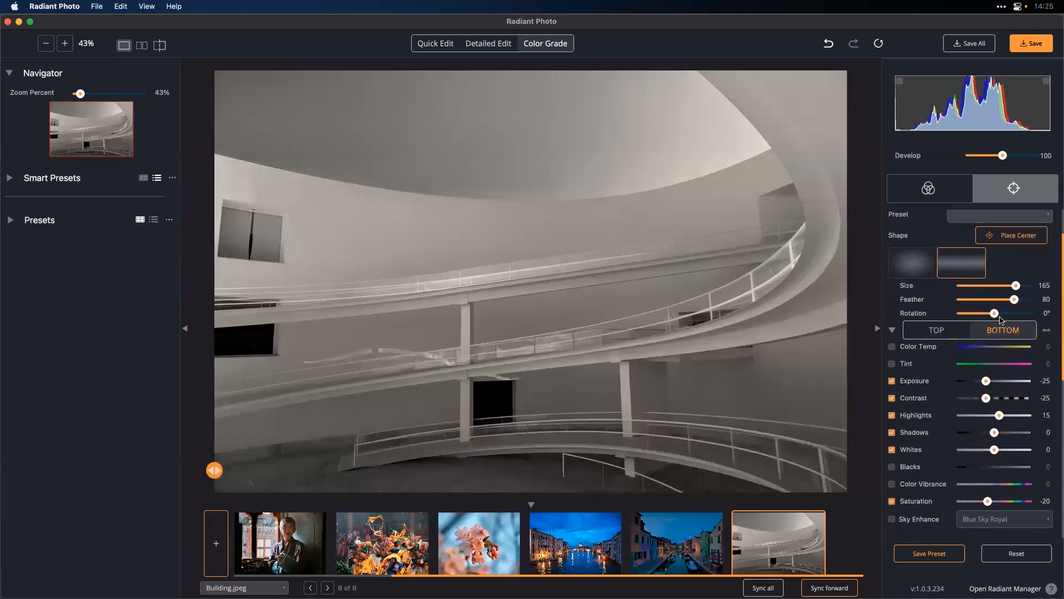
pyautogui.moveTo(1013, 305); pyautogui.dragTo(990, 318)
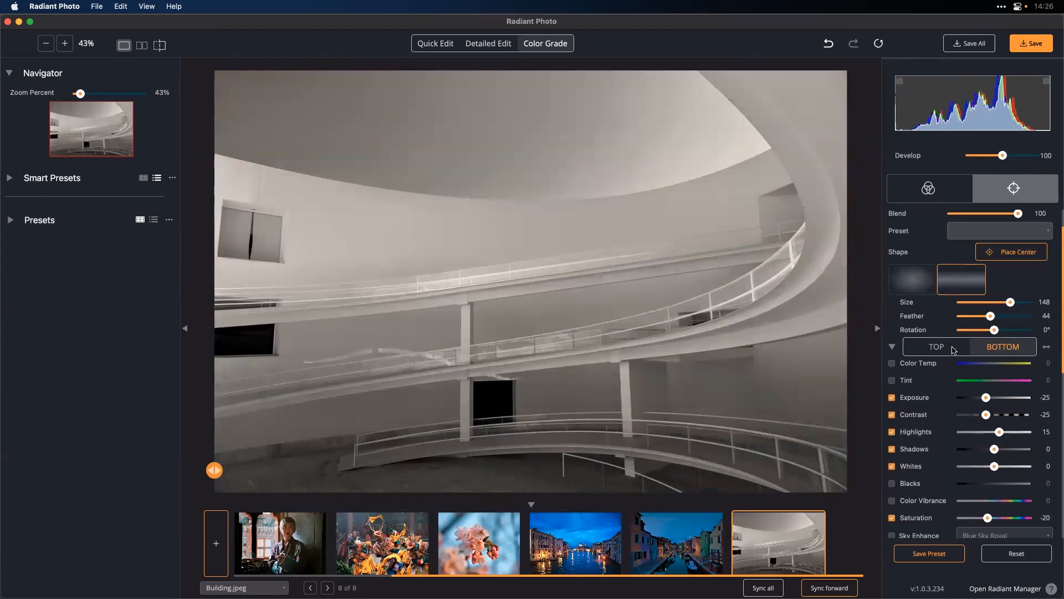
# Set the graduated filter's top area to Contrast 23 and Highlights -47
pyautogui.click(953, 349)
pyautogui.moveTo(988, 414); pyautogui.dragTo(978, 435)
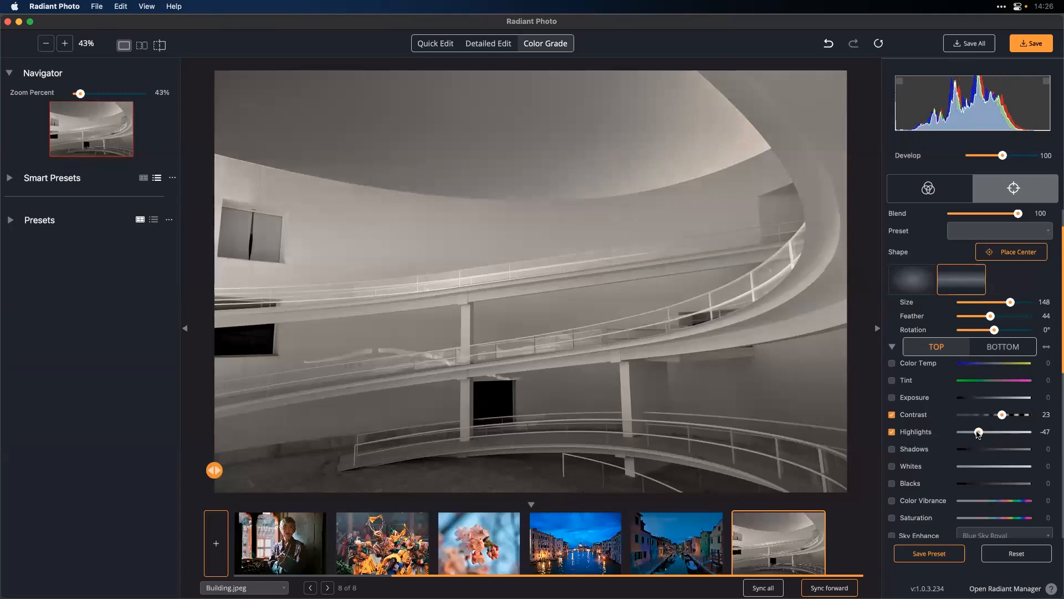
# Set the graduated filter's bottom area to Blacks -93, Shadows 17, Highlights -25 and Whites 40
pyautogui.click(994, 351)
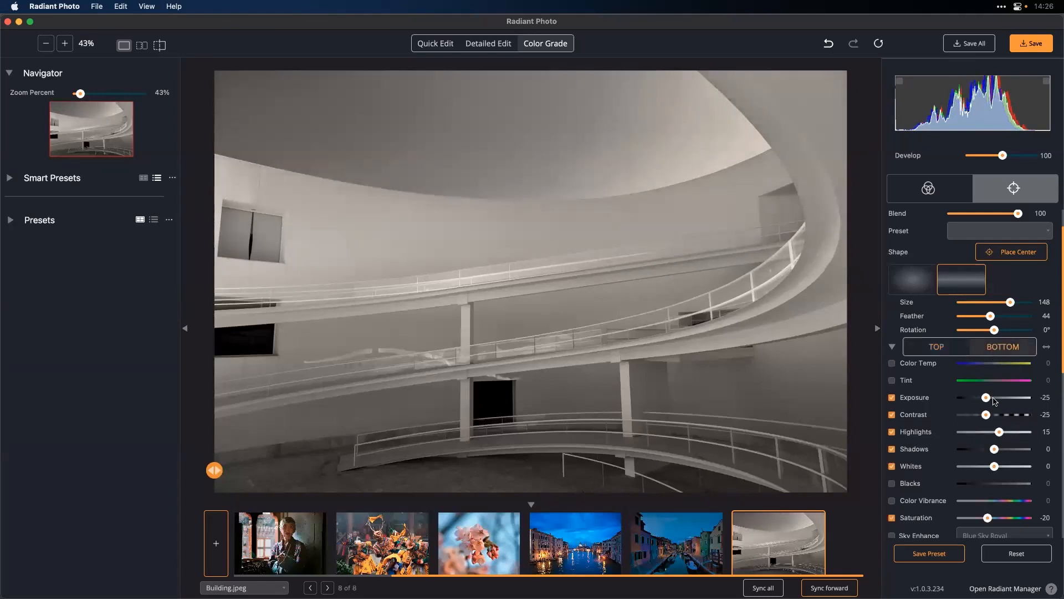
pyautogui.scroll(-5, 1000, 443)
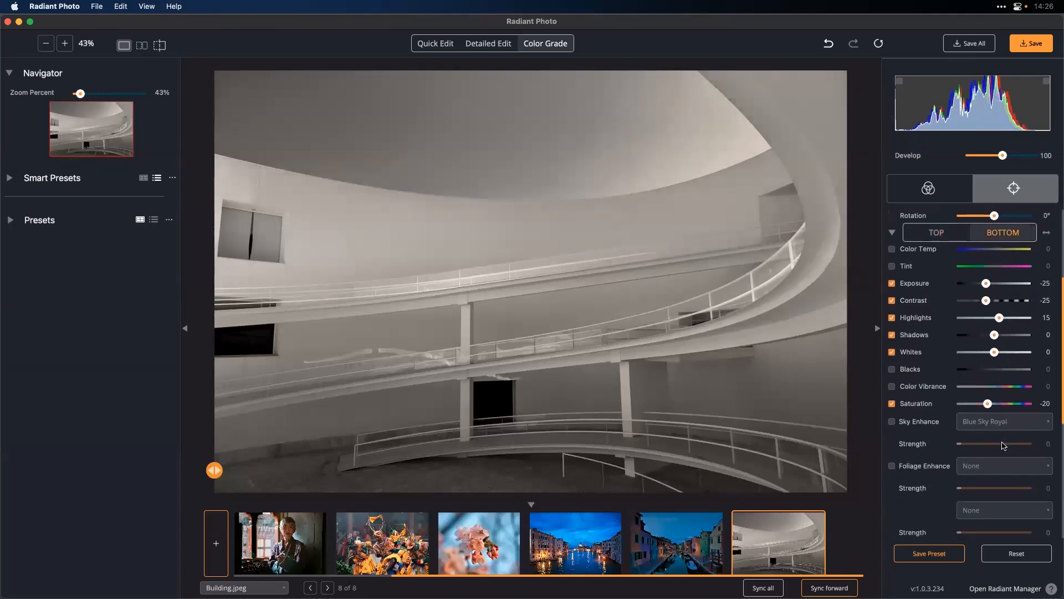
pyautogui.click(977, 368)
pyautogui.scroll(1, 977, 371)
pyautogui.moveTo(976, 374); pyautogui.dragTo(964, 374)
pyautogui.moveTo(994, 340); pyautogui.dragTo(986, 324)
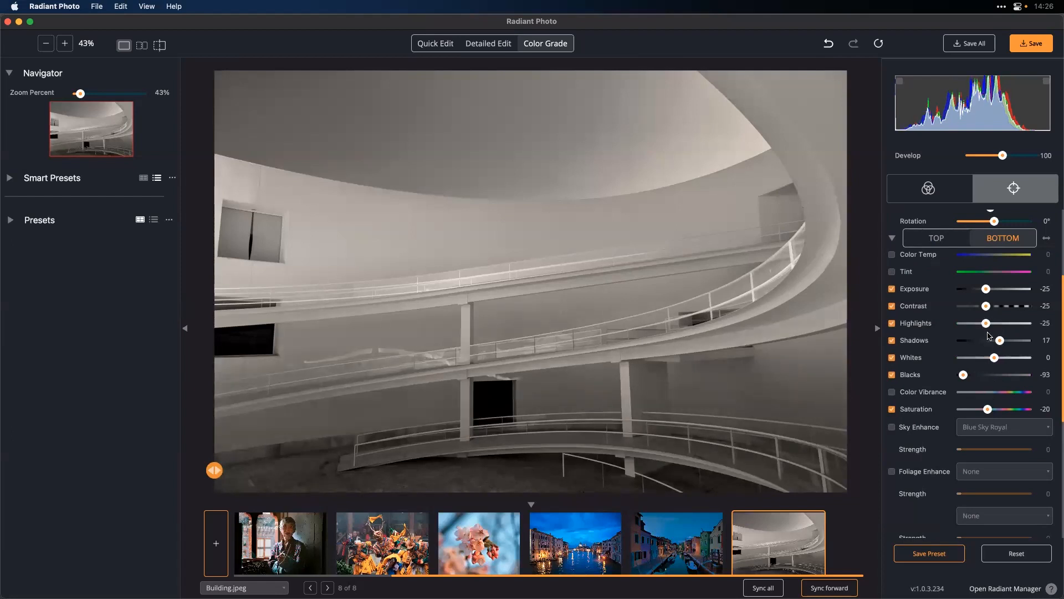
pyautogui.scroll(-1, 998, 359)
pyautogui.moveTo(995, 358)
pyautogui.mouseDown()
pyautogui.moveTo(1012, 356)
pyautogui.moveTo(1000, 364)
pyautogui.mouseUp()
# Enable Contrast at 0 in the Finishing Tools and return to the color grading looks
pyautogui.scroll(-10, 949, 358)
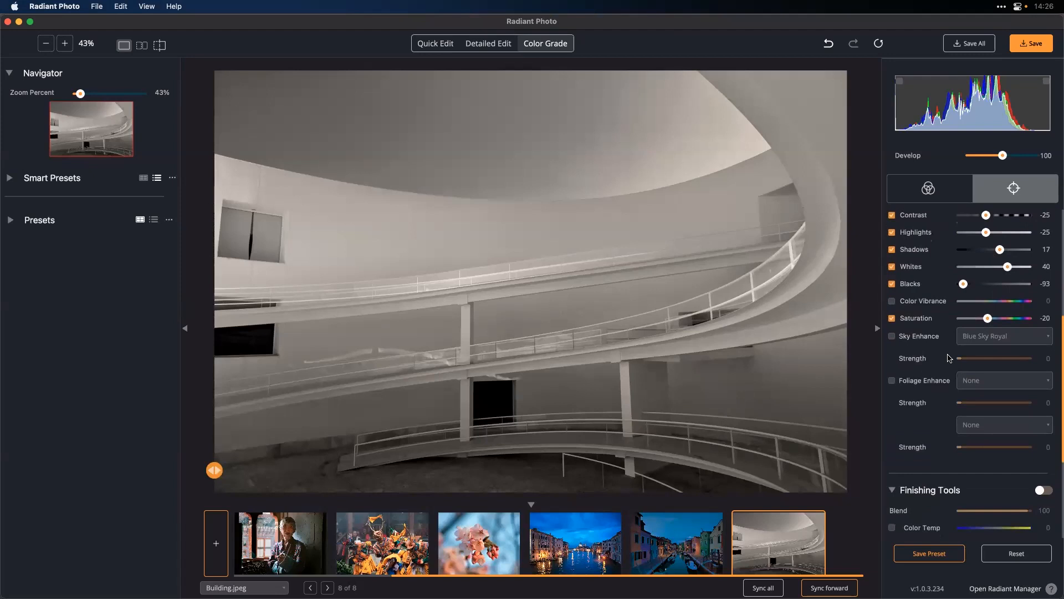
pyautogui.moveTo(994, 413); pyautogui.dragTo(994, 415)
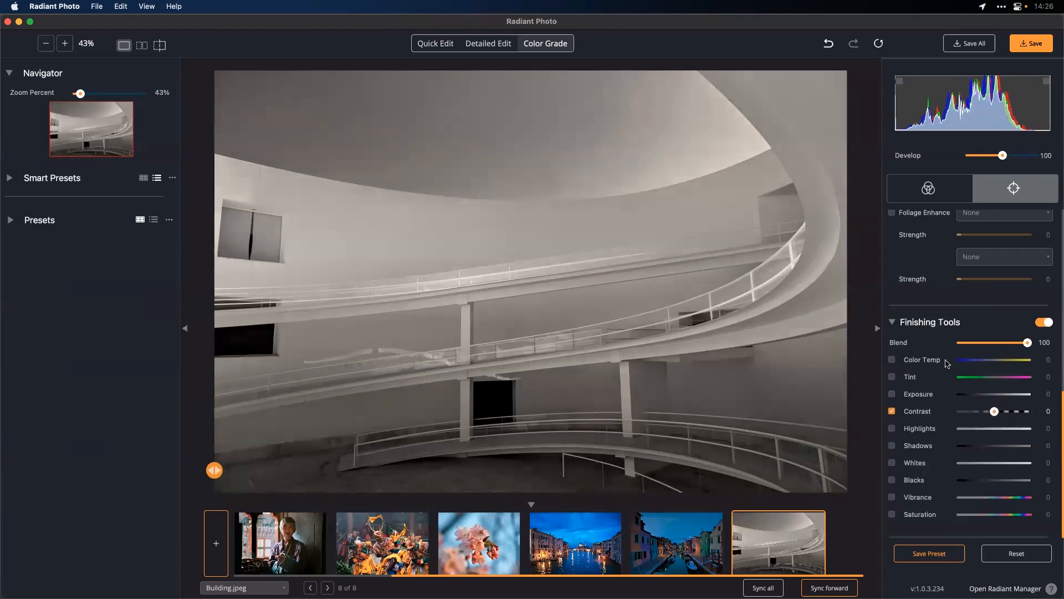
pyautogui.click(760, 291)
pyautogui.click(921, 198)
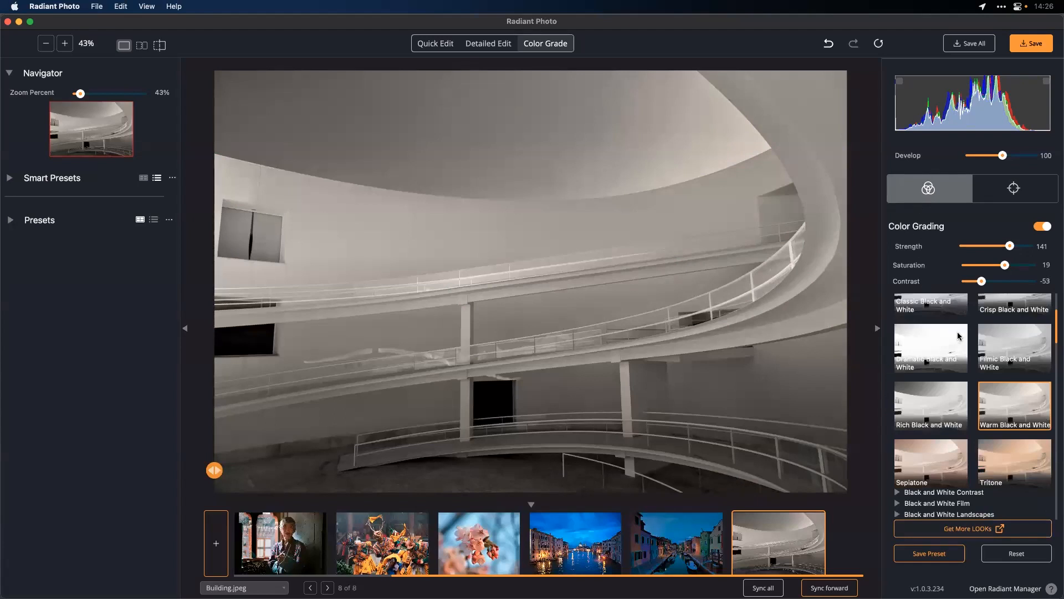
# Try the Sepiatone and Tritone looks on the building photo
pyautogui.scroll(-2, 1000, 376)
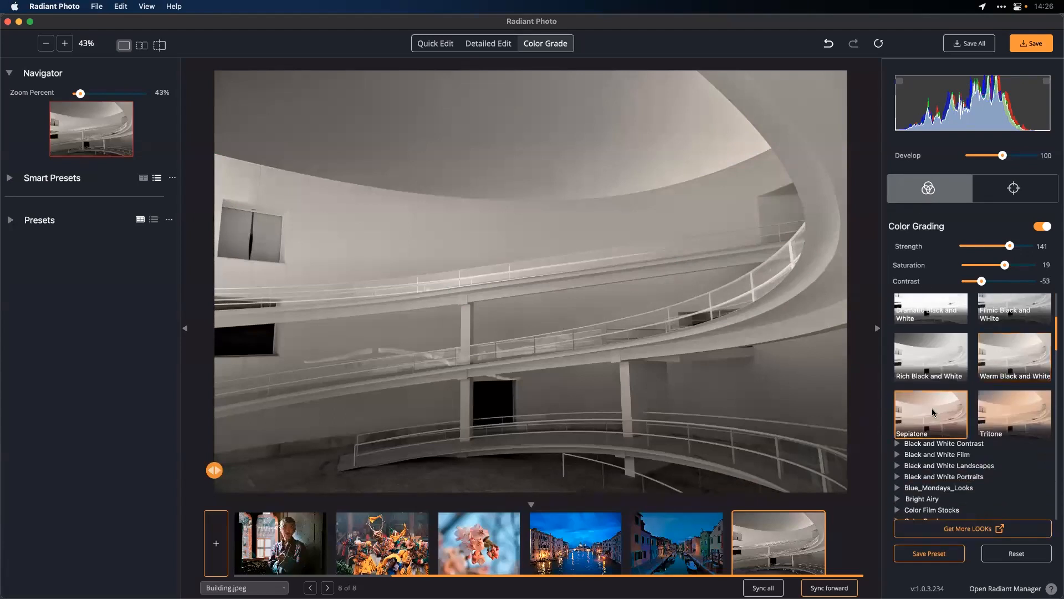
pyautogui.click(1006, 414)
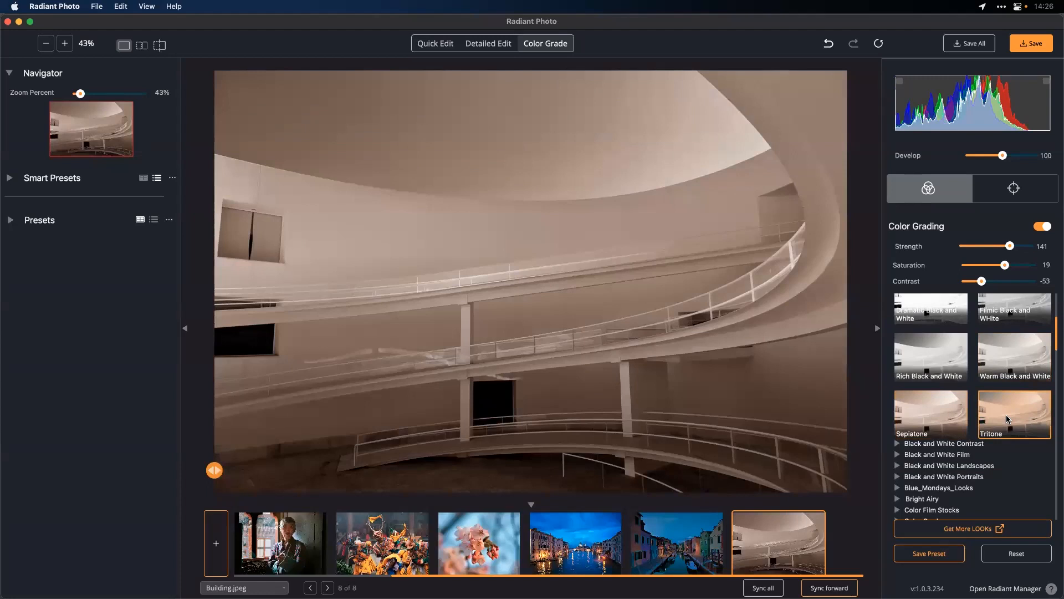
pyautogui.scroll(-3, 922, 439)
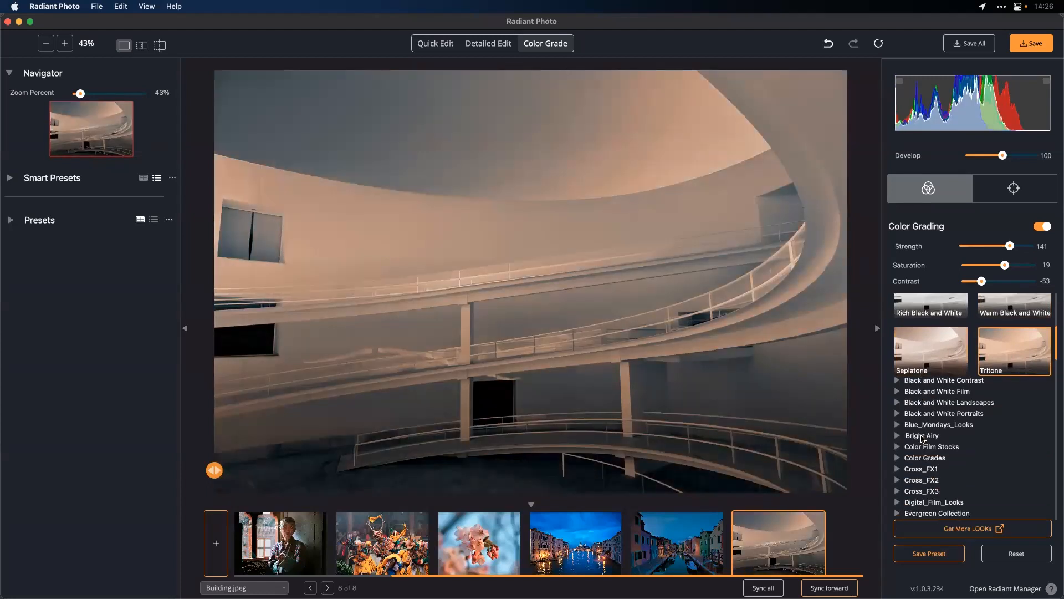
# Expand the Black and White Contrast looks and try BW Contrast 01 through 04 on the building photo
pyautogui.click(897, 381)
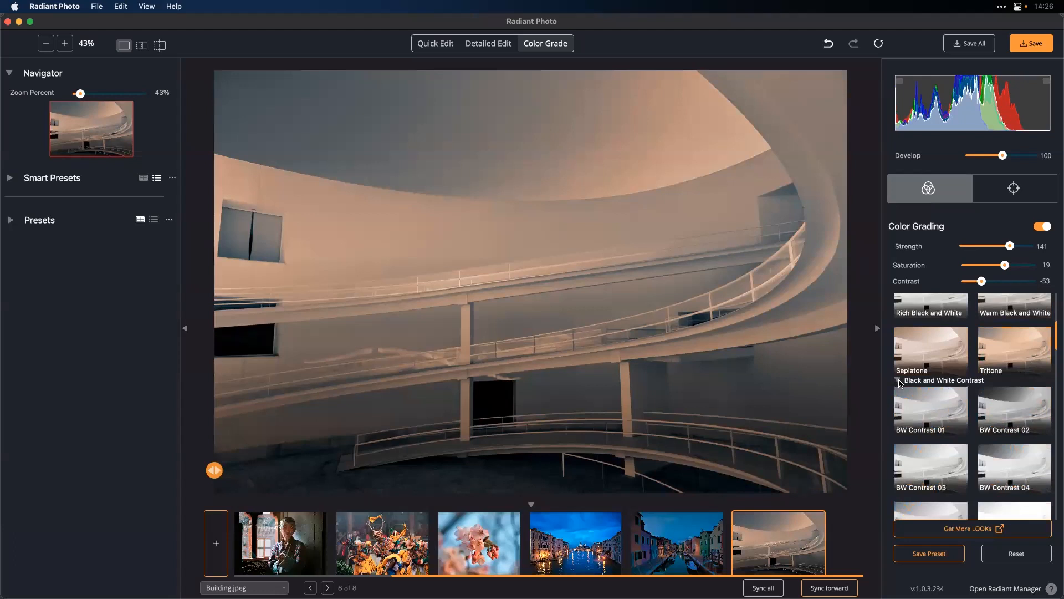
pyautogui.click(941, 408)
pyautogui.click(1008, 408)
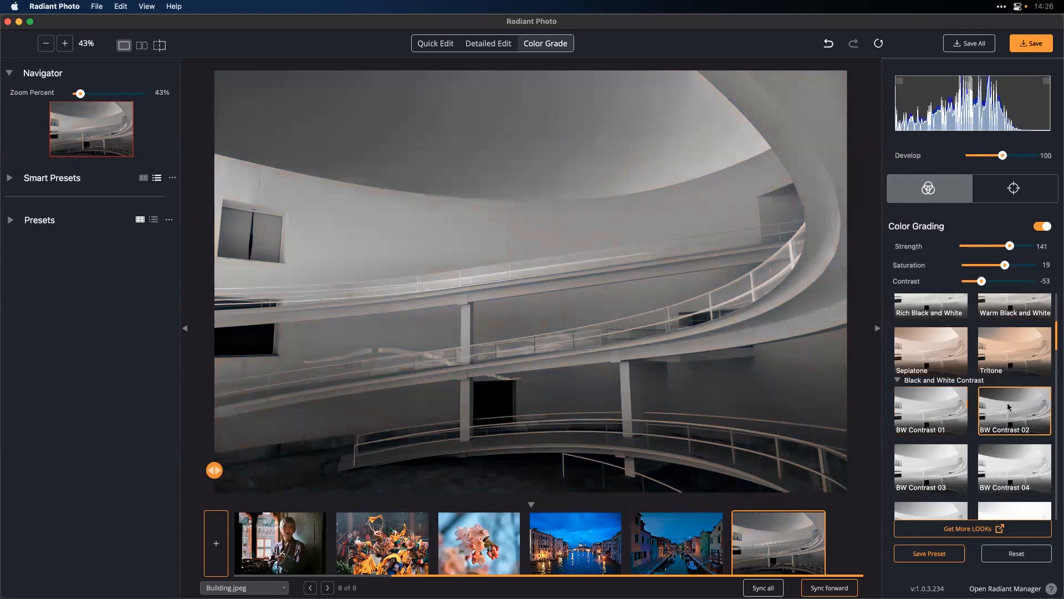
pyautogui.scroll(-2, 1007, 407)
pyautogui.click(952, 404)
pyautogui.click(1012, 402)
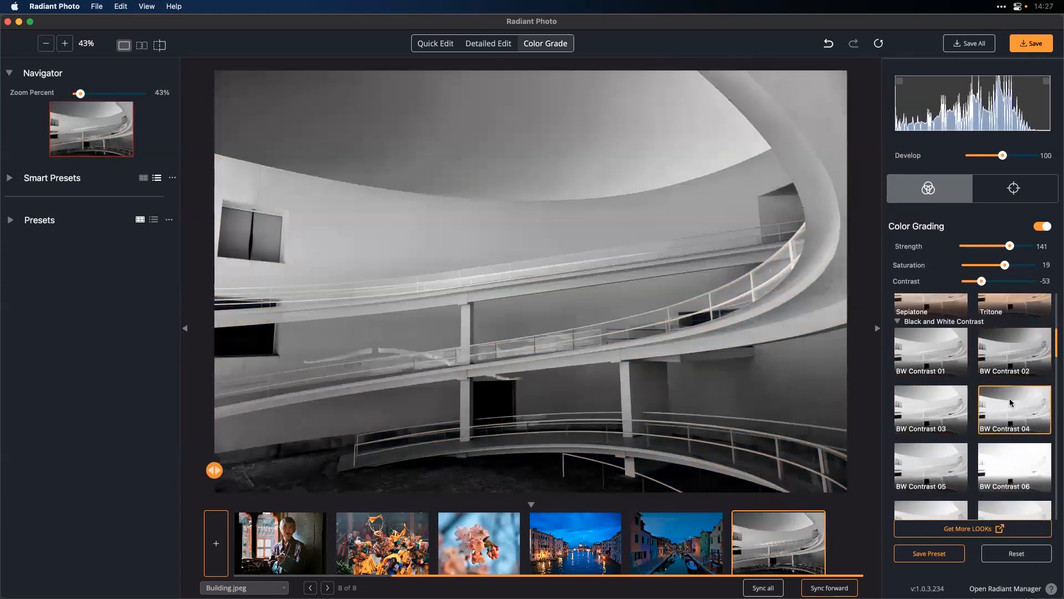
# Expand the Black and White Film looks and try BW Film 01 and BW Contrast 10 on the building photo
pyautogui.scroll(-4, 975, 410)
pyautogui.scroll(-4, 939, 417)
pyautogui.click(897, 397)
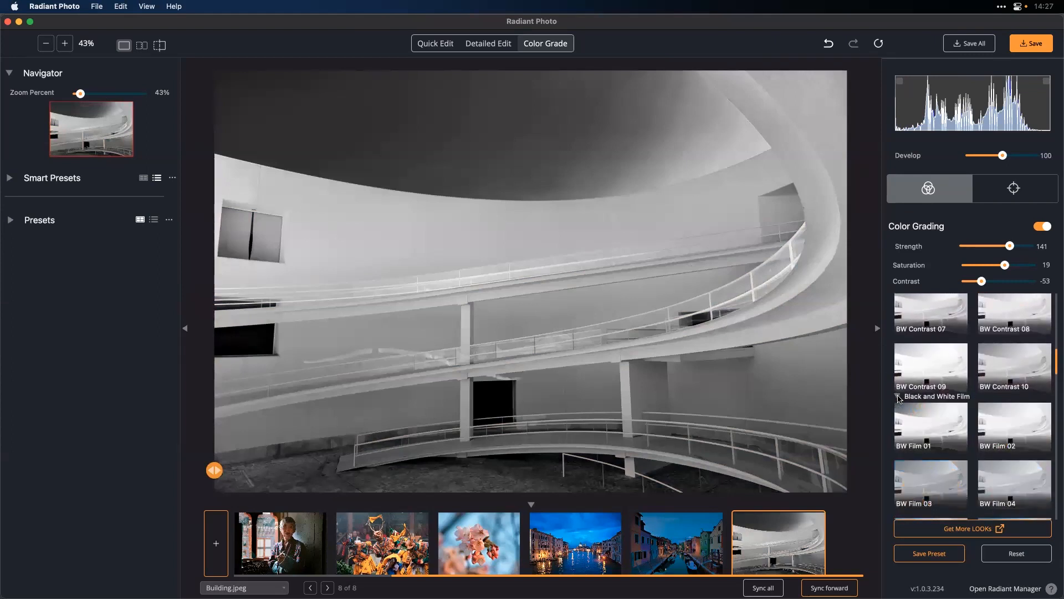
pyautogui.click(929, 414)
pyautogui.click(992, 365)
# Expand the Black and White Landscapes looks and apply BW Landscapes 02 to the building photo
pyautogui.scroll(-3, 935, 426)
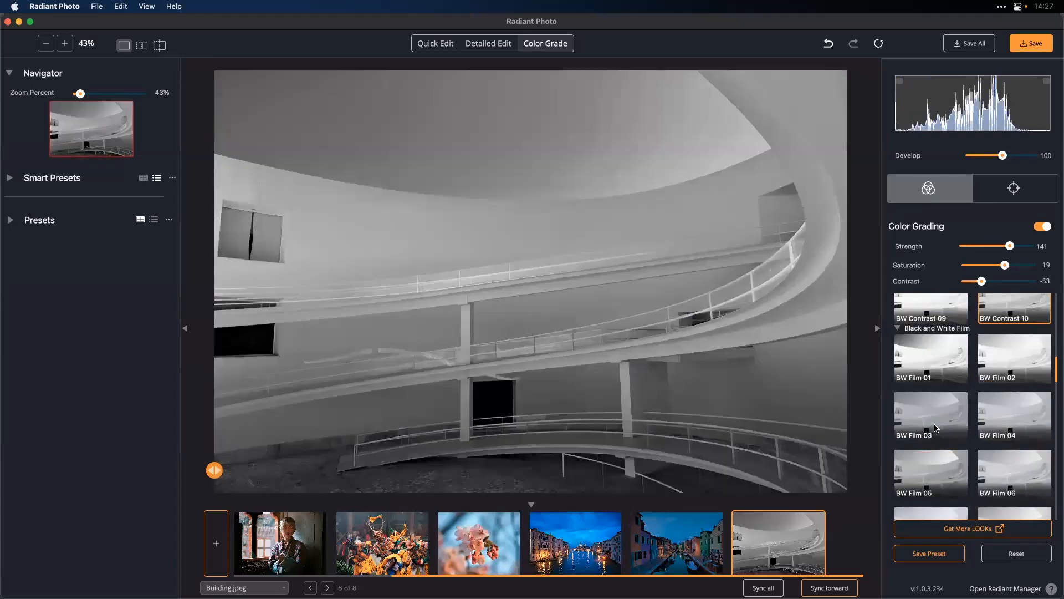
pyautogui.scroll(-4, 936, 423)
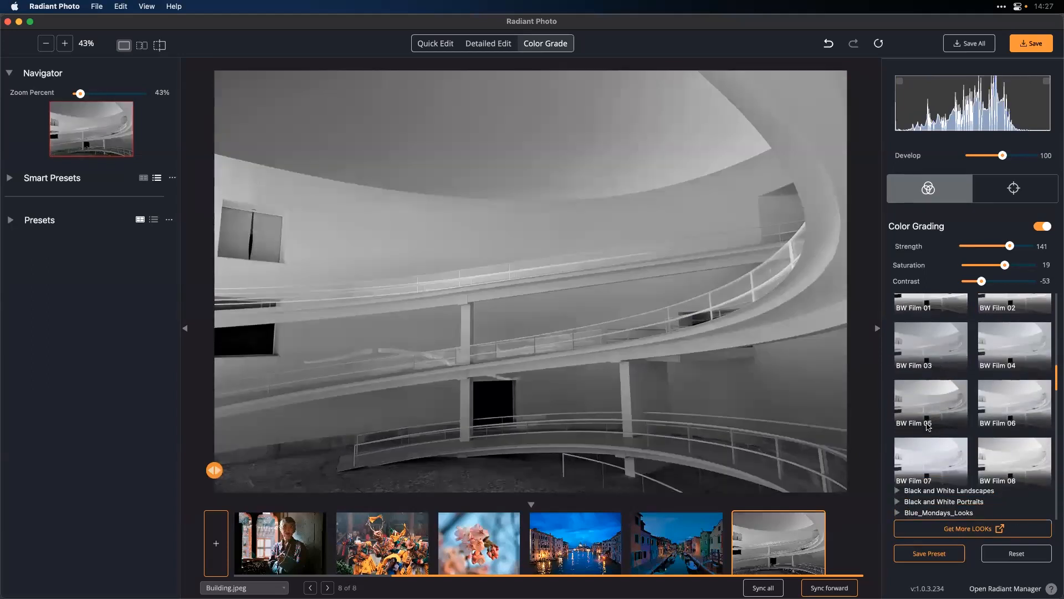
pyautogui.click(912, 440)
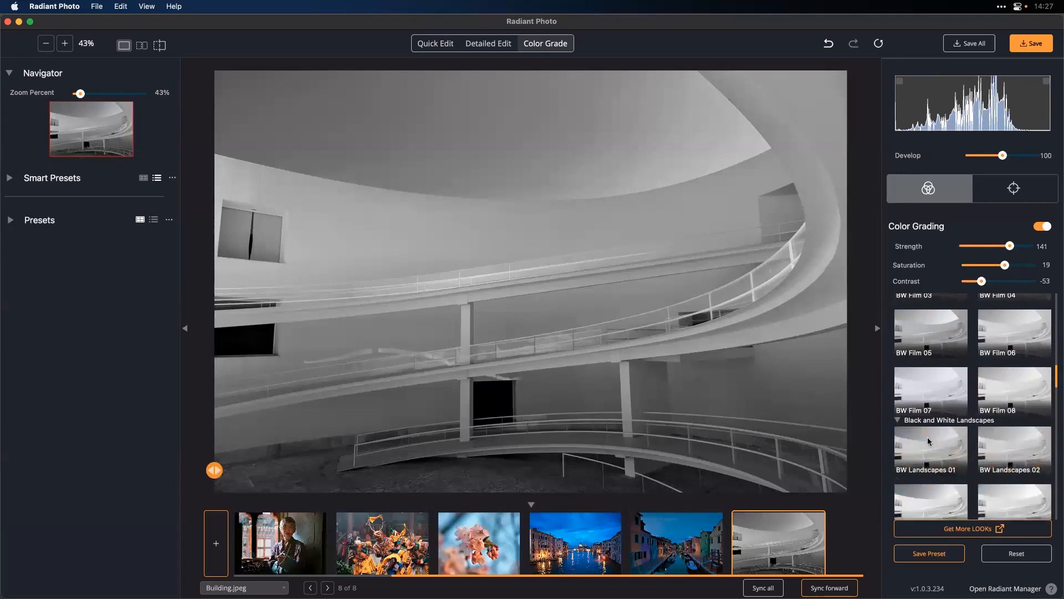
pyautogui.click(1002, 438)
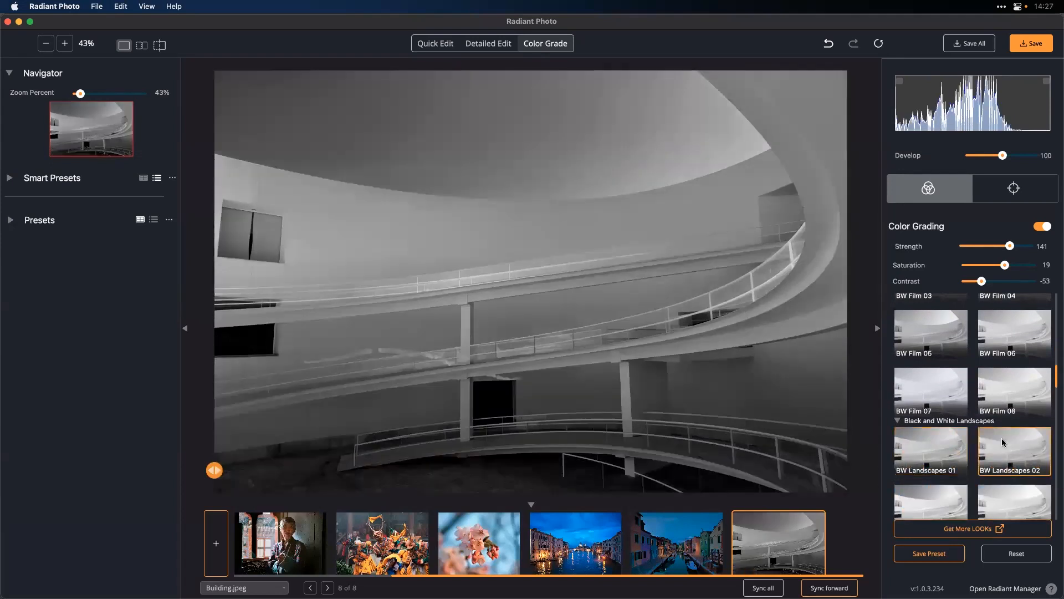
# Try the BW Landscapes 03 look on the building photo, and apply BW Landscapes 06
pyautogui.scroll(-2, 946, 493)
pyautogui.click(947, 488)
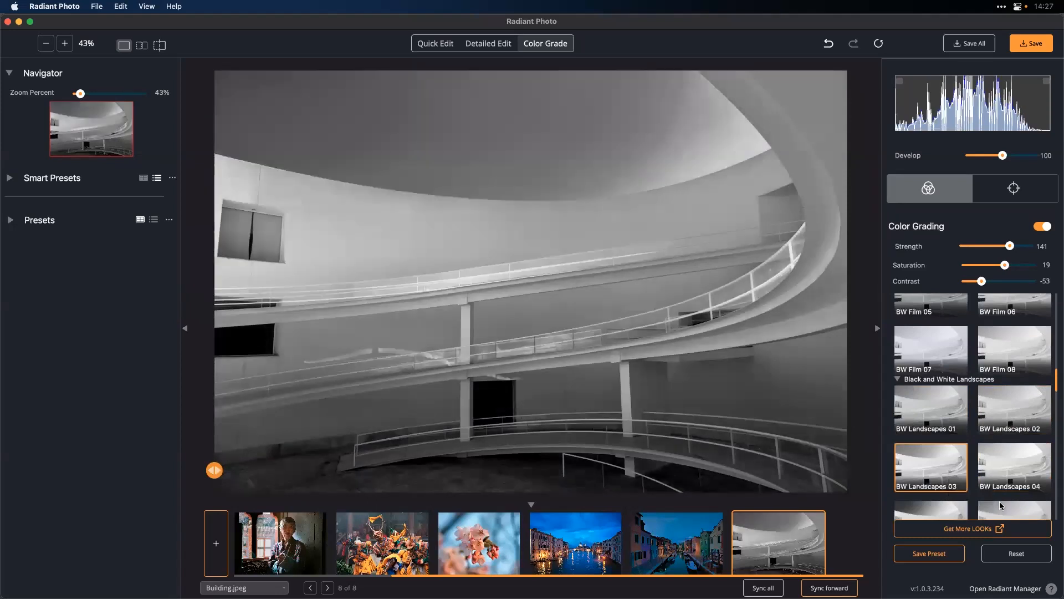
pyautogui.scroll(-3, 1001, 506)
pyautogui.click(985, 472)
pyautogui.scroll(-1, 971, 449)
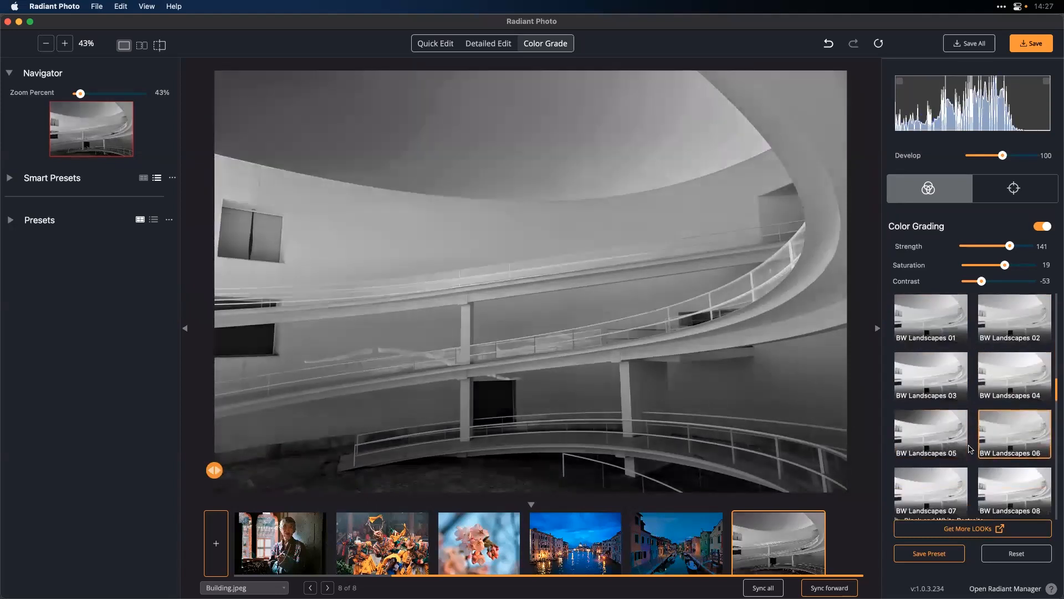
# Set the building photo's Develop strength to 71 and briefly show the shadow and highlight clipping warnings
pyautogui.moveTo(1002, 156); pyautogui.dragTo(993, 161)
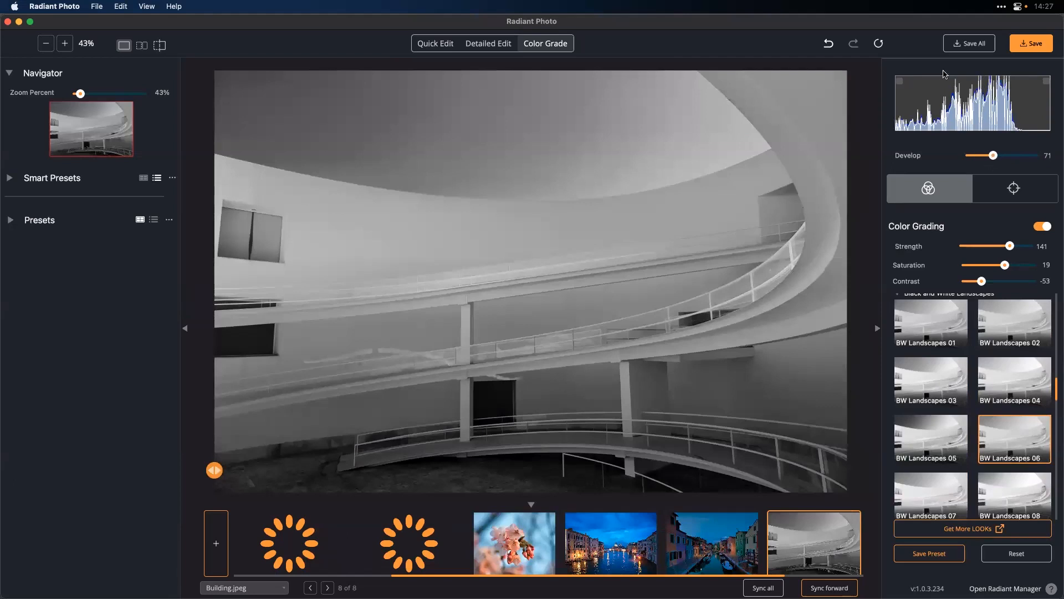
pyautogui.press('j')
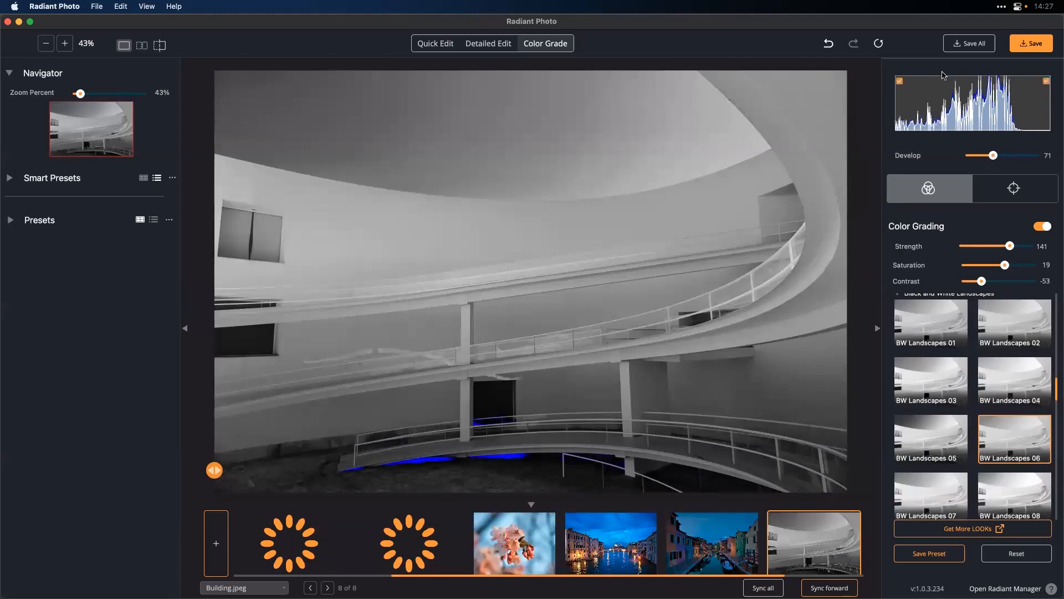
pyautogui.press('j')
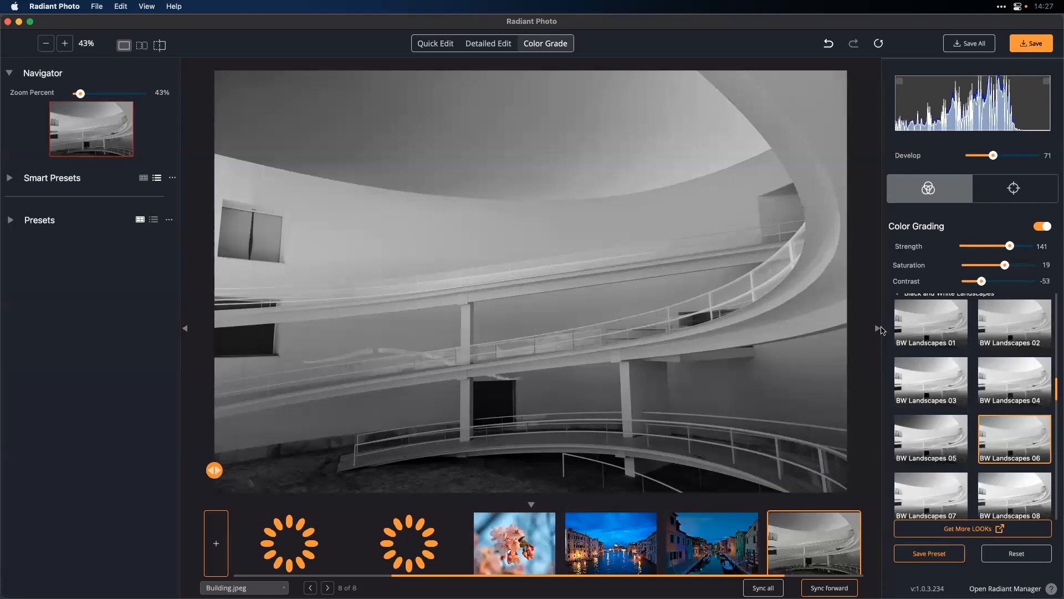
# Hide both side panels and the filmstrip to give the building photo the full workspace
pyautogui.click(876, 332)
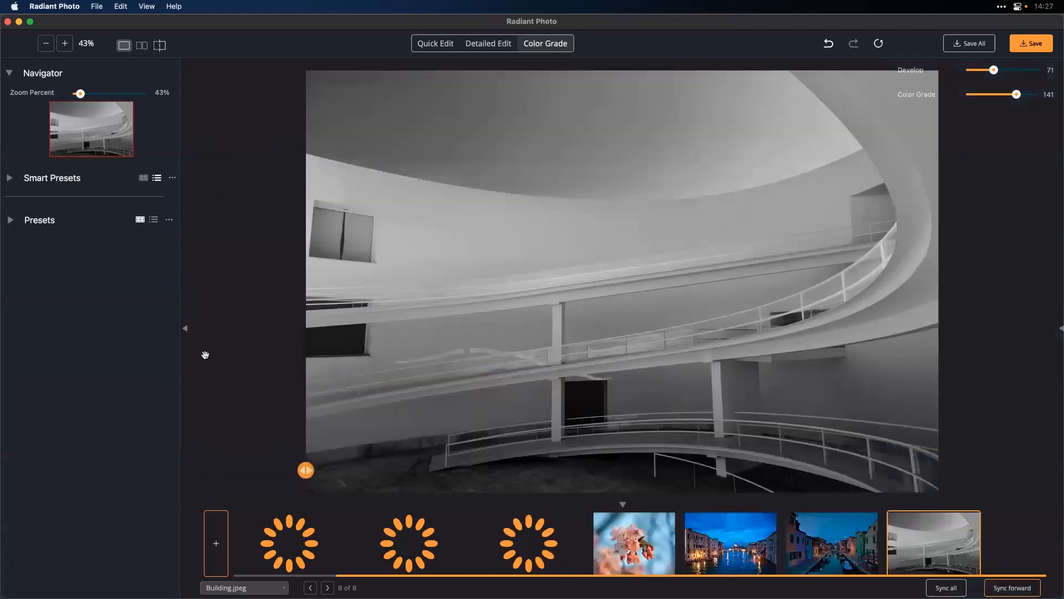
pyautogui.click(185, 329)
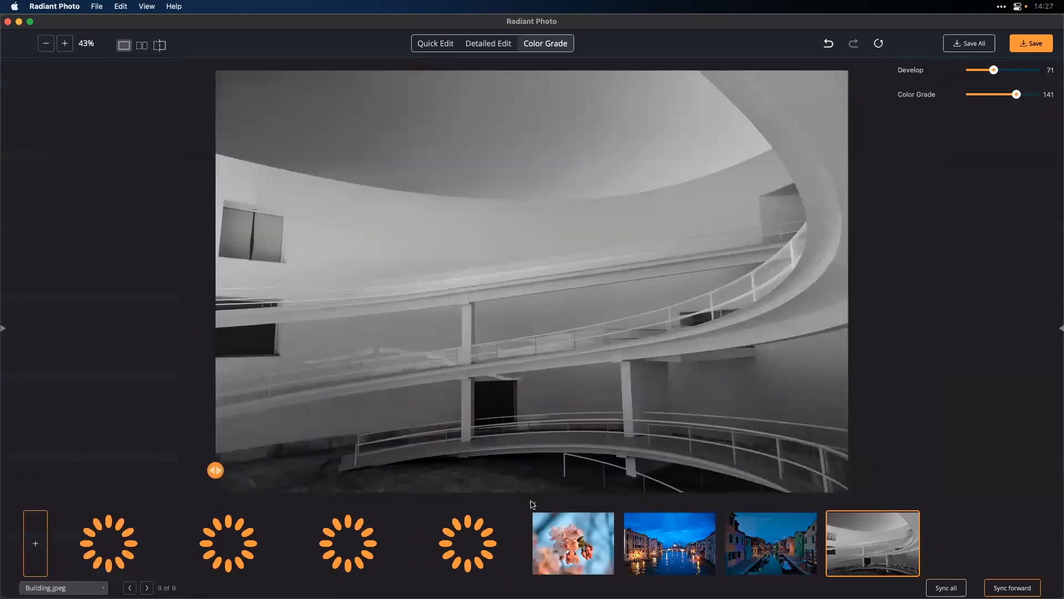
pyautogui.click(532, 504)
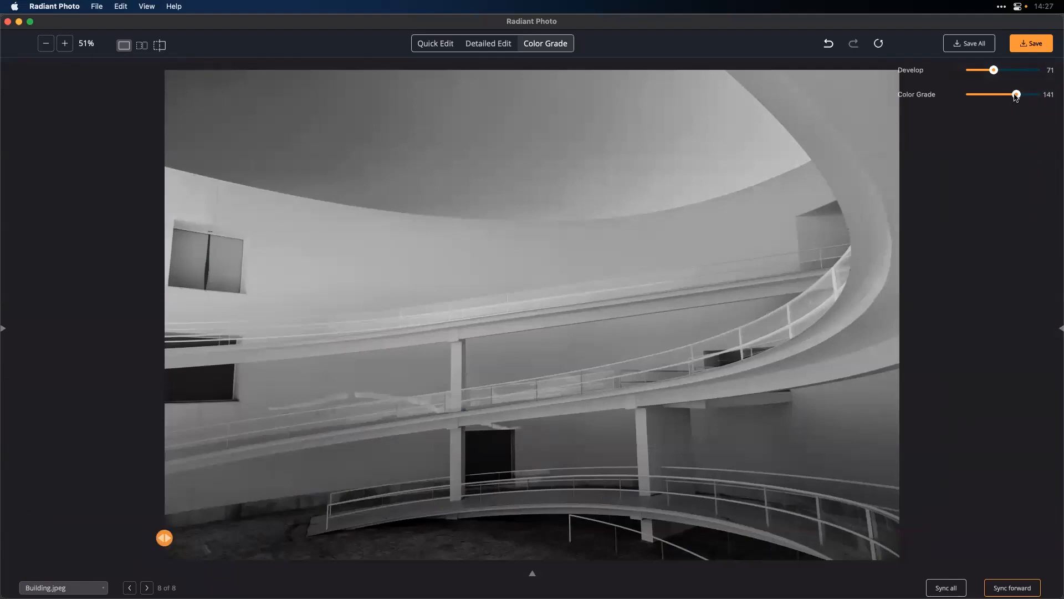
# Fine-tune the black-and-white building photo by setting Develop to 88 and Color Grade to 100
pyautogui.moveTo(1016, 95); pyautogui.dragTo(989, 97)
pyautogui.moveTo(989, 97); pyautogui.dragTo(1000, 71)
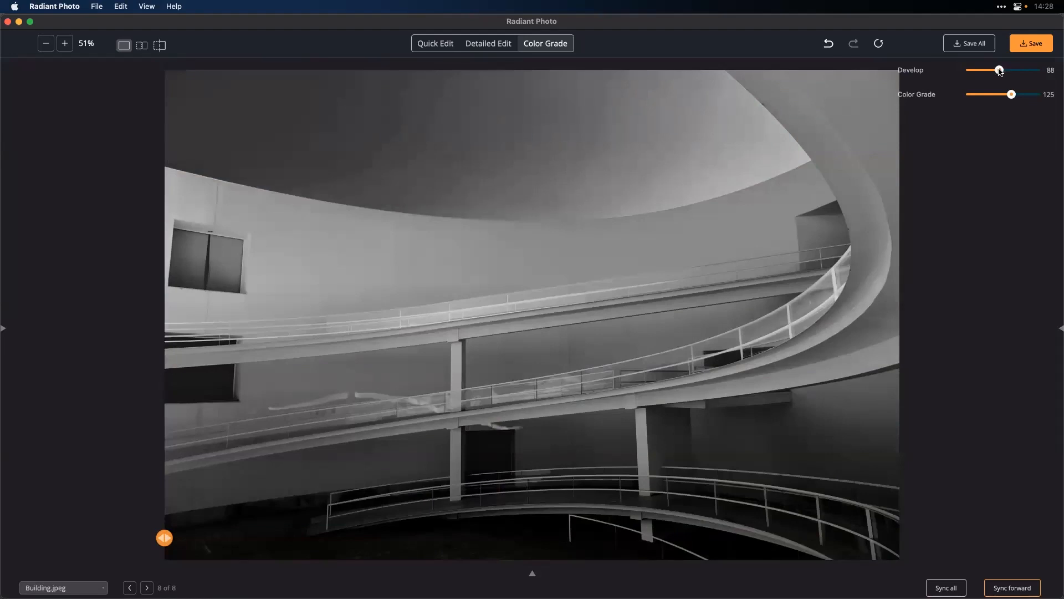
pyautogui.click(1003, 94)
pyautogui.click(720, 217)
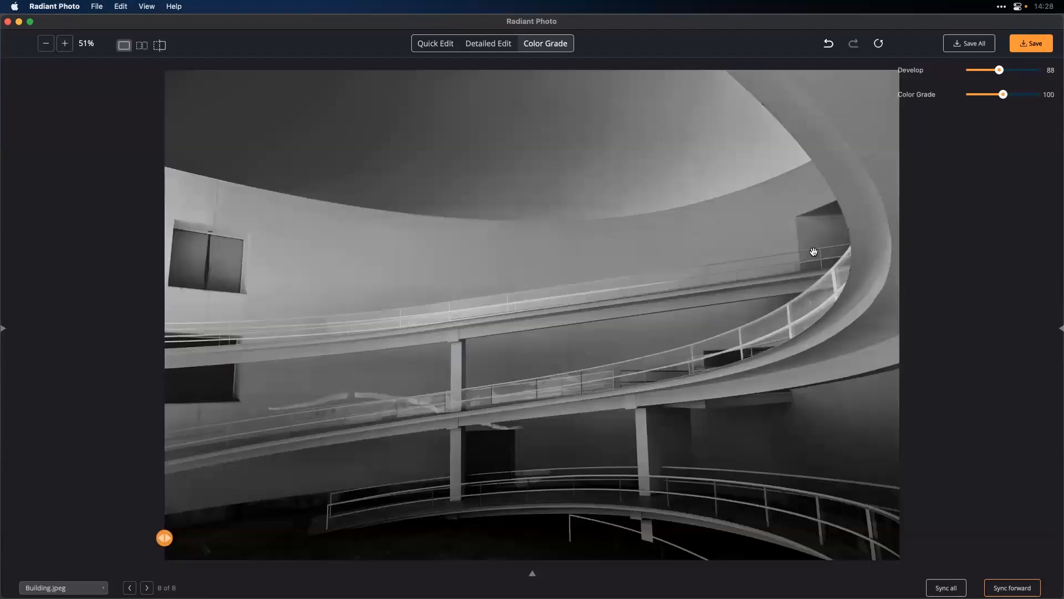